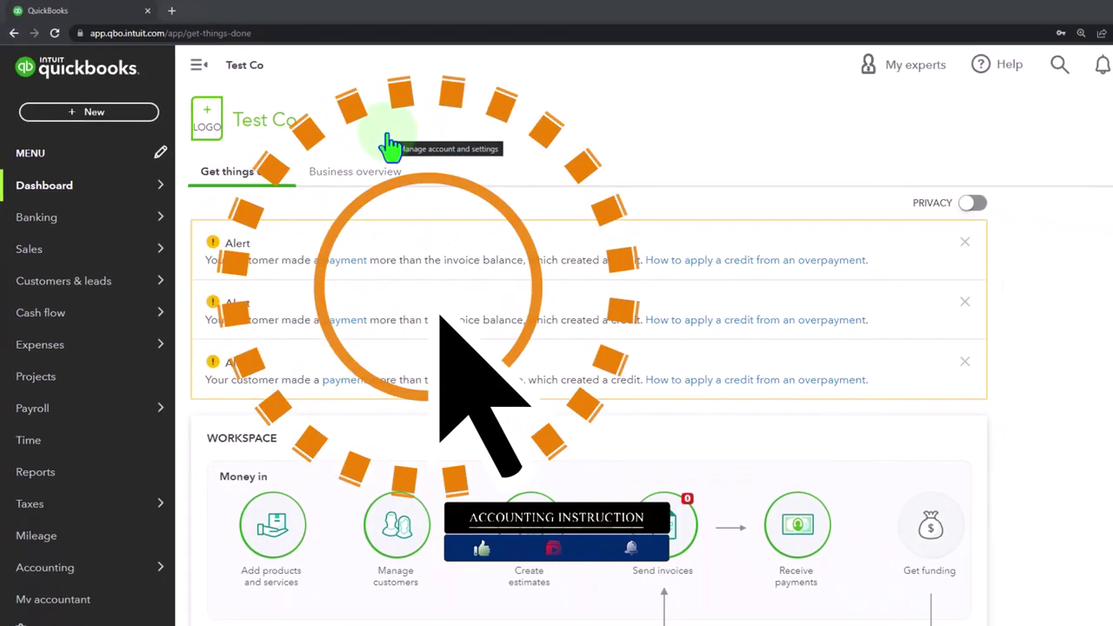
{"action": "left_click", "coordinate": [1039, 77]}
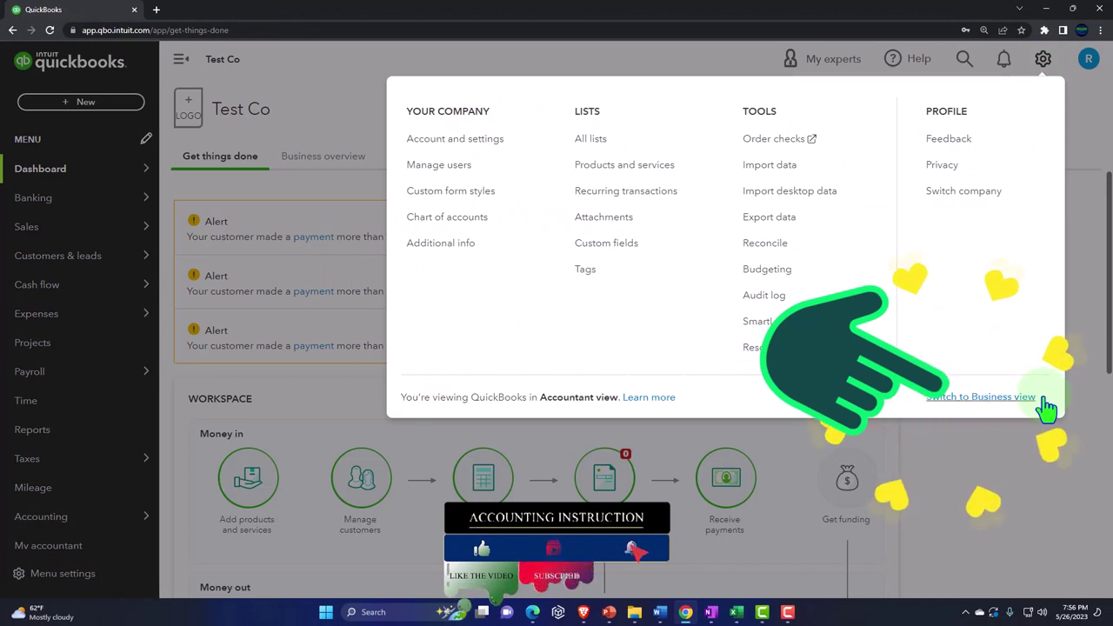
{"action": "left_click", "coordinate": [1033, 461]}
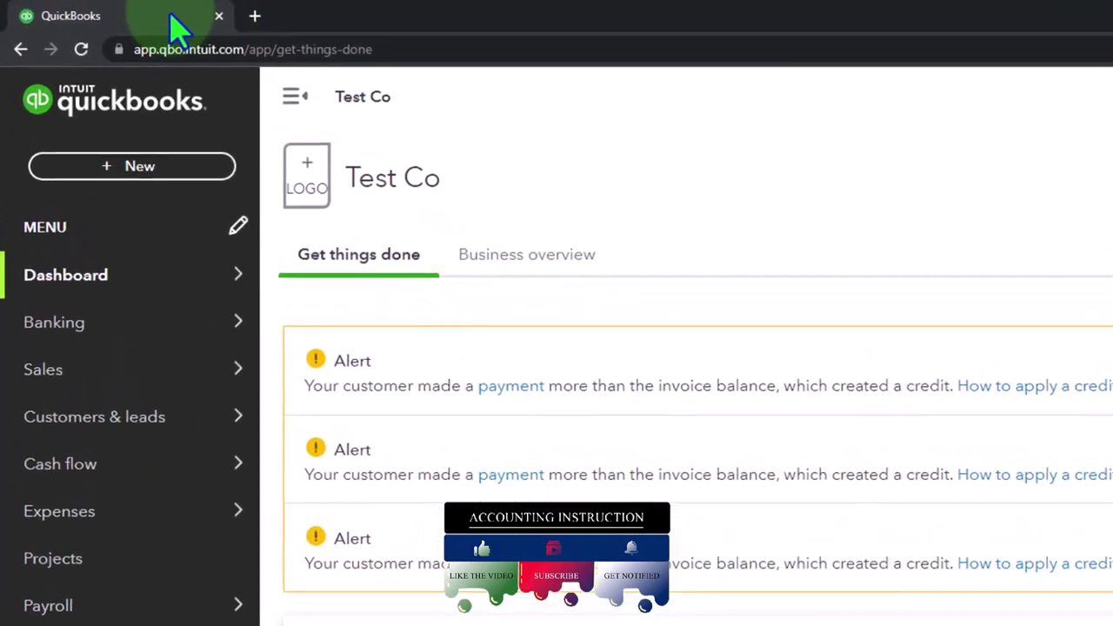
Duplicate the QuickBooks browser tab twice so that three tabs of the company file are open.
{"action": "right_click", "coordinate": [174, 19]}
{"action": "left_click", "coordinate": [269, 152]}
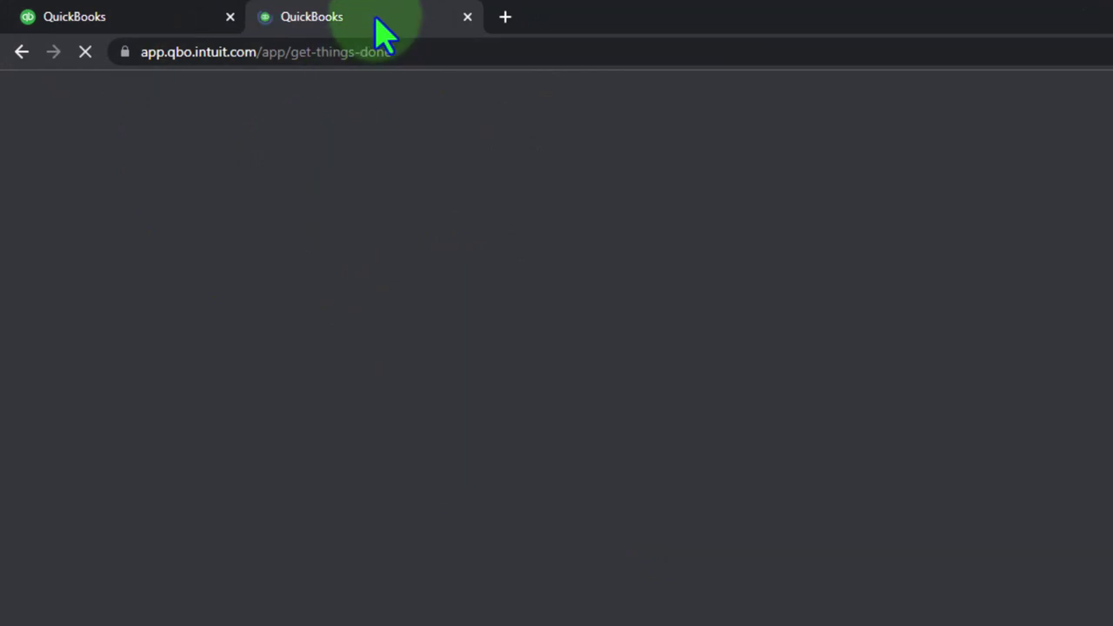
{"action": "right_click", "coordinate": [383, 33]}
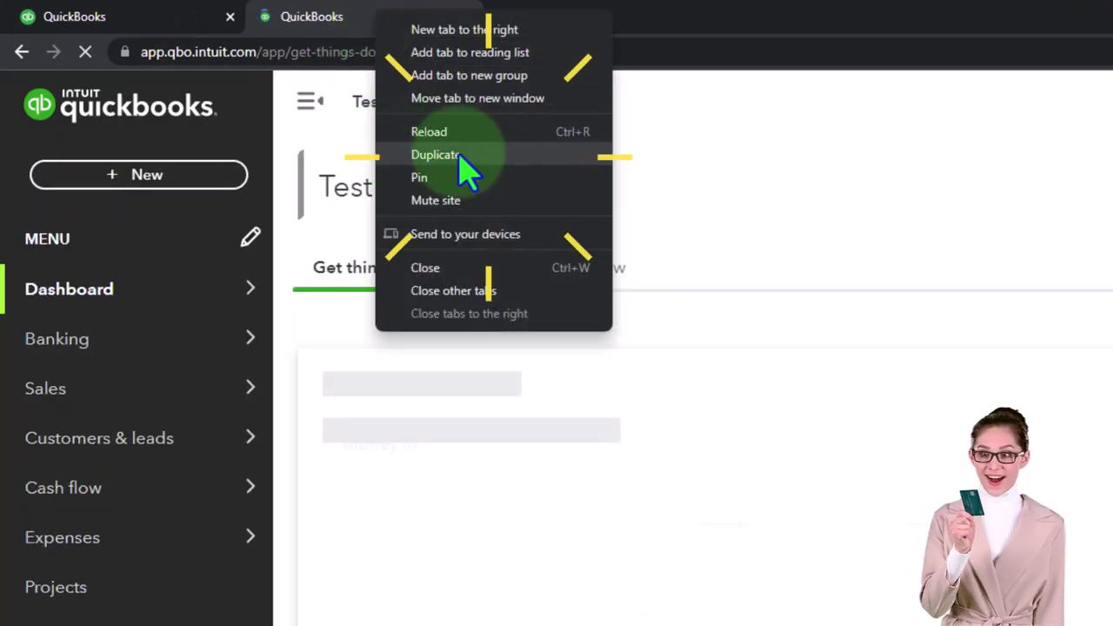
{"action": "left_click", "coordinate": [487, 159]}
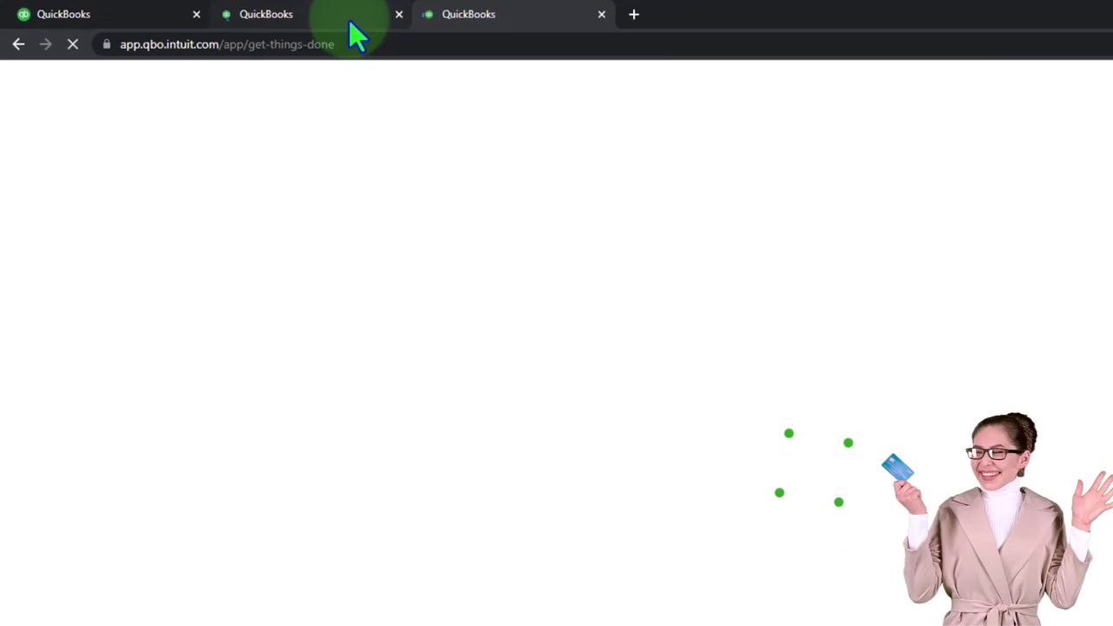
Open the Balance Sheet report from the favorite reports in the middle browser tab.
{"action": "mouse_move", "coordinate": [131, 269]}
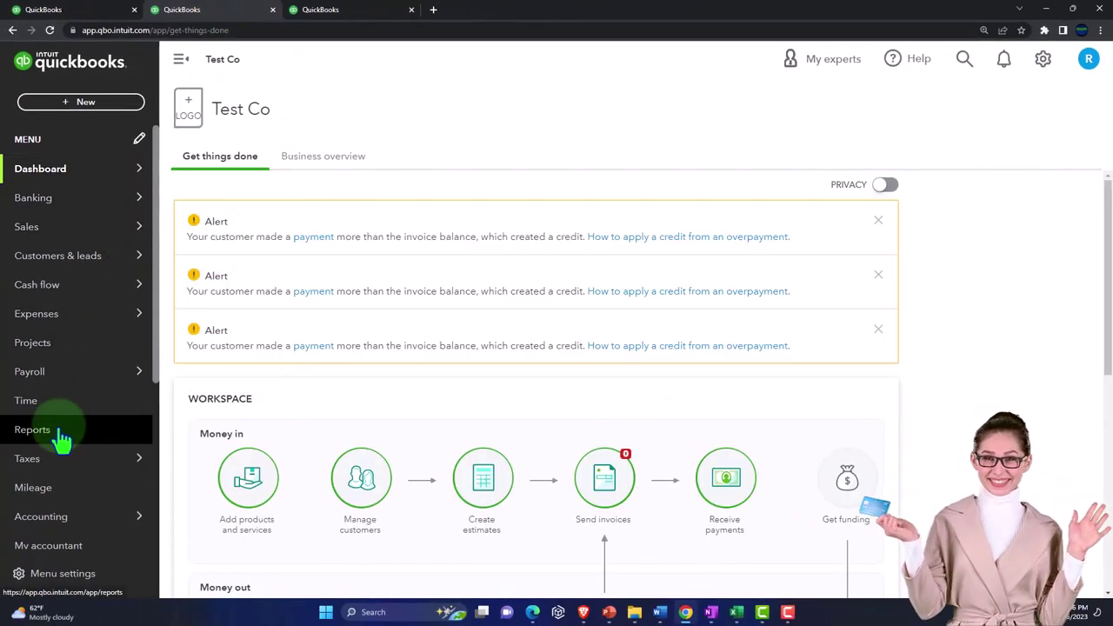
{"action": "left_click", "coordinate": [61, 435]}
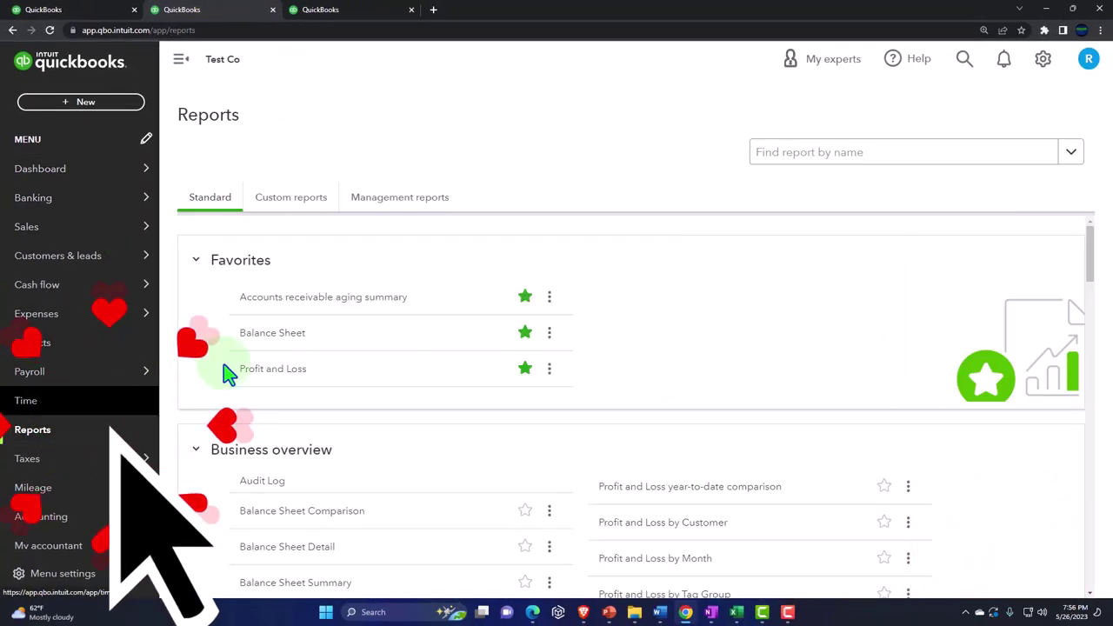
{"action": "left_click", "coordinate": [259, 339]}
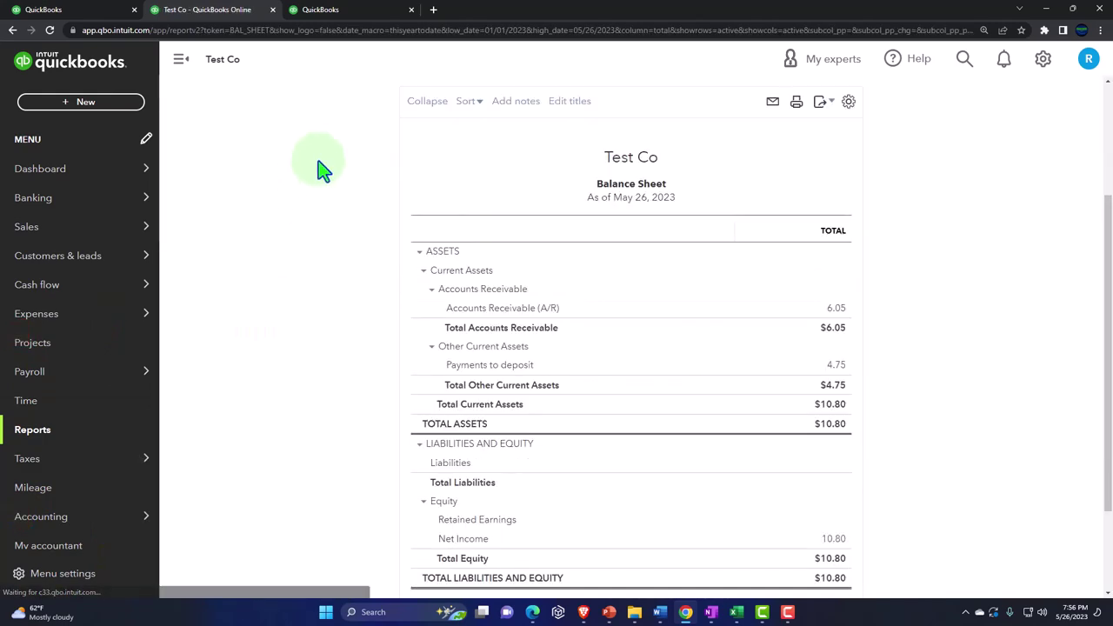
Open the Profit and Loss report from the favorite reports in the third browser tab.
{"action": "left_click", "coordinate": [390, 15]}
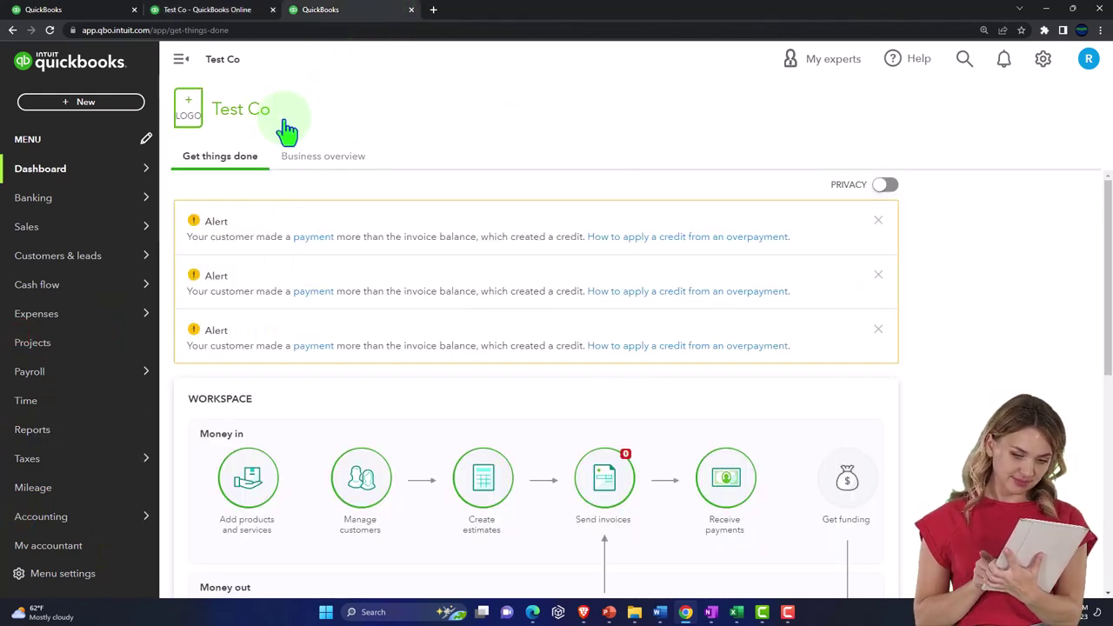
{"action": "left_click", "coordinate": [53, 437]}
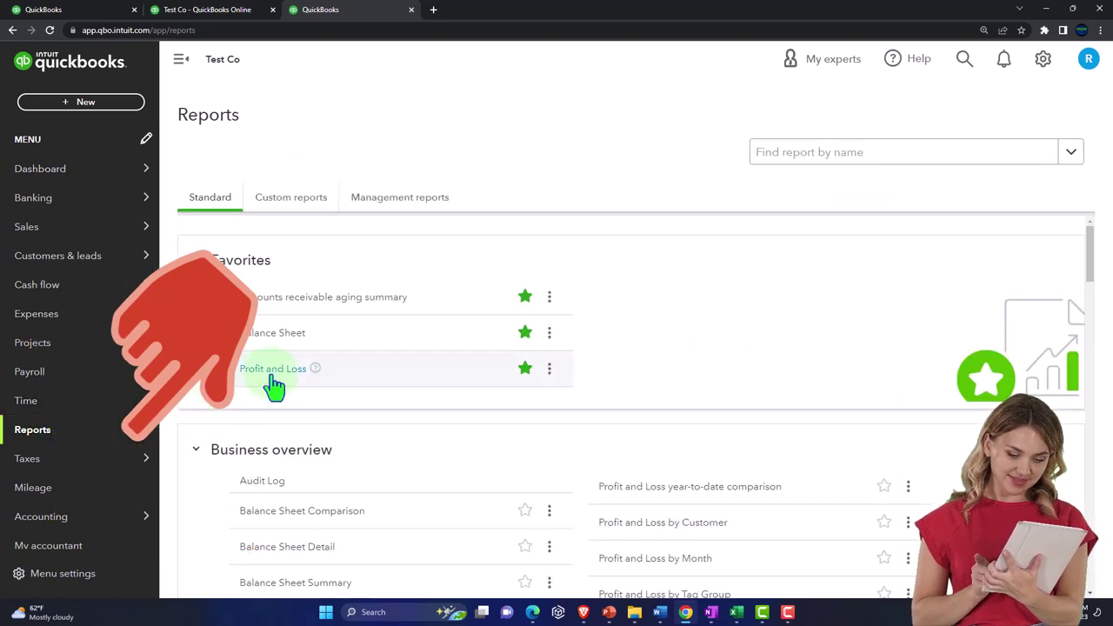
{"action": "left_click", "coordinate": [273, 374]}
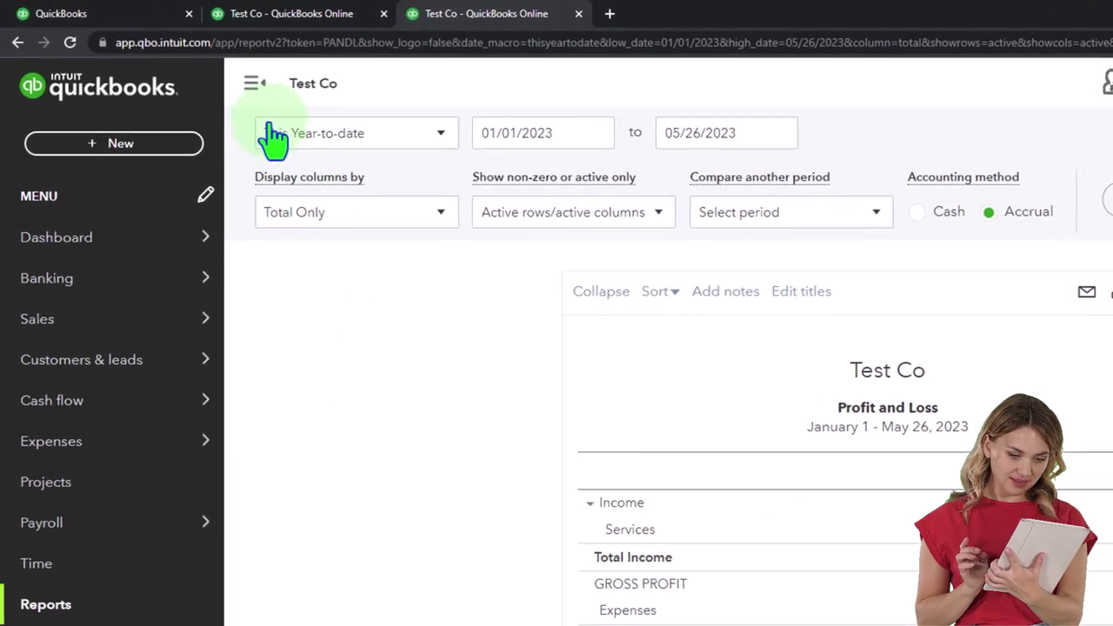
Collapse the navigation menu and run the Profit and Loss report for 01/01/2023 to 12/31/2023.
{"action": "left_click", "coordinate": [251, 85]}
{"action": "left_click", "coordinate": [329, 138]}
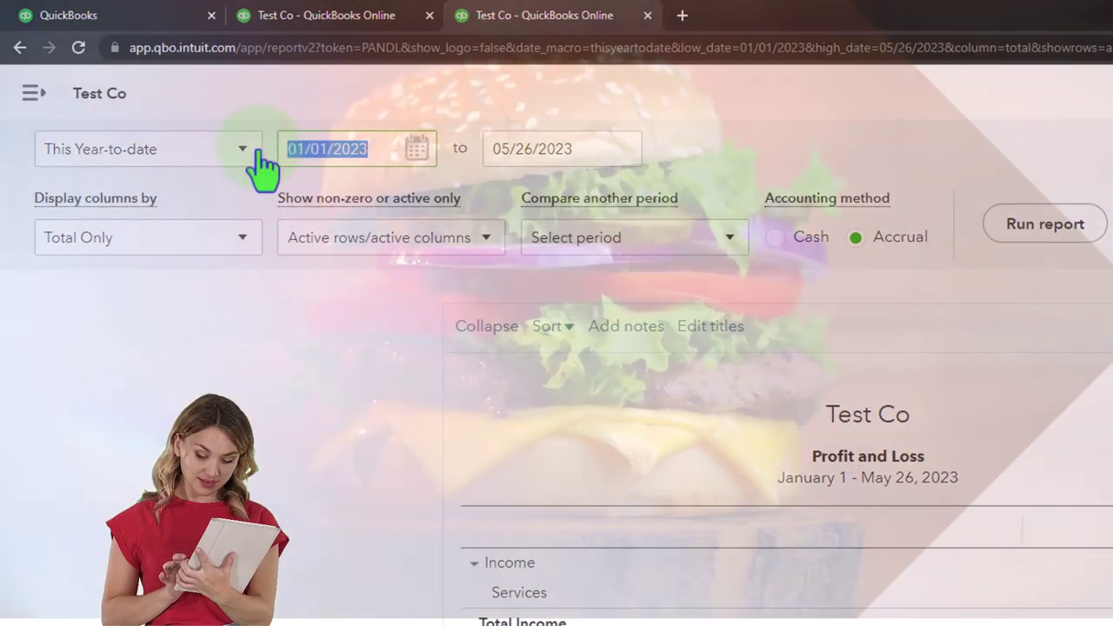
{"action": "type", "text": "01"}
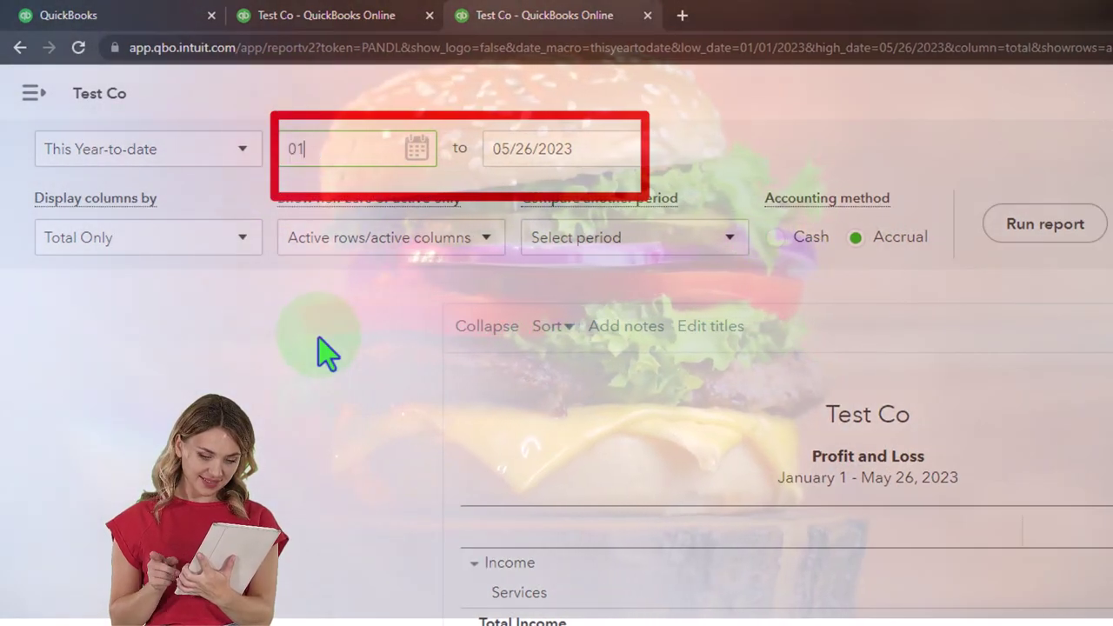
{"action": "type", "text": "/01/2023"}
{"action": "key", "text": "Tab"}
{"action": "type", "text": "12/31/2023"}
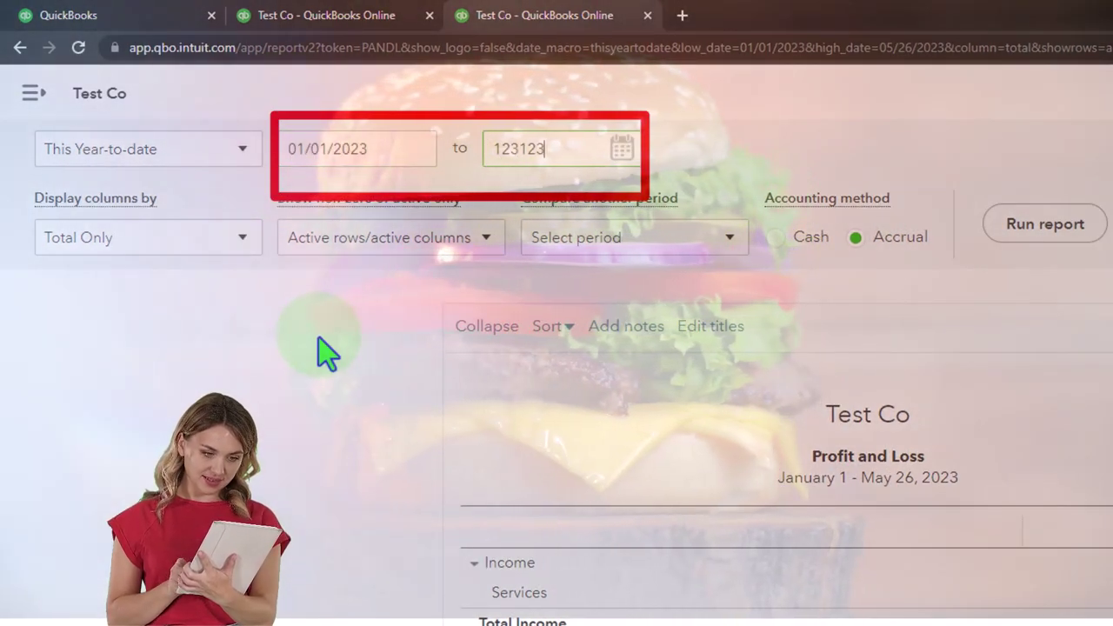
{"action": "key", "text": "Tab"}
{"action": "left_click", "coordinate": [1053, 248]}
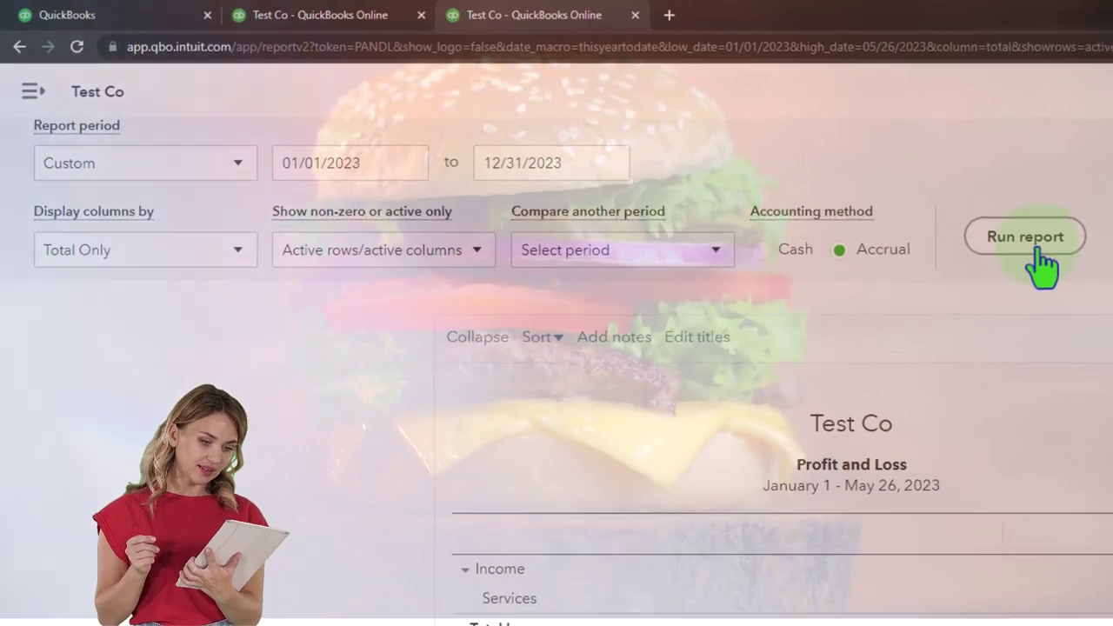
In the Balance Sheet tab, collapse the navigation menu and run the report for 01/01/2023 to 12/31/2023.
{"action": "left_click", "coordinate": [291, 19]}
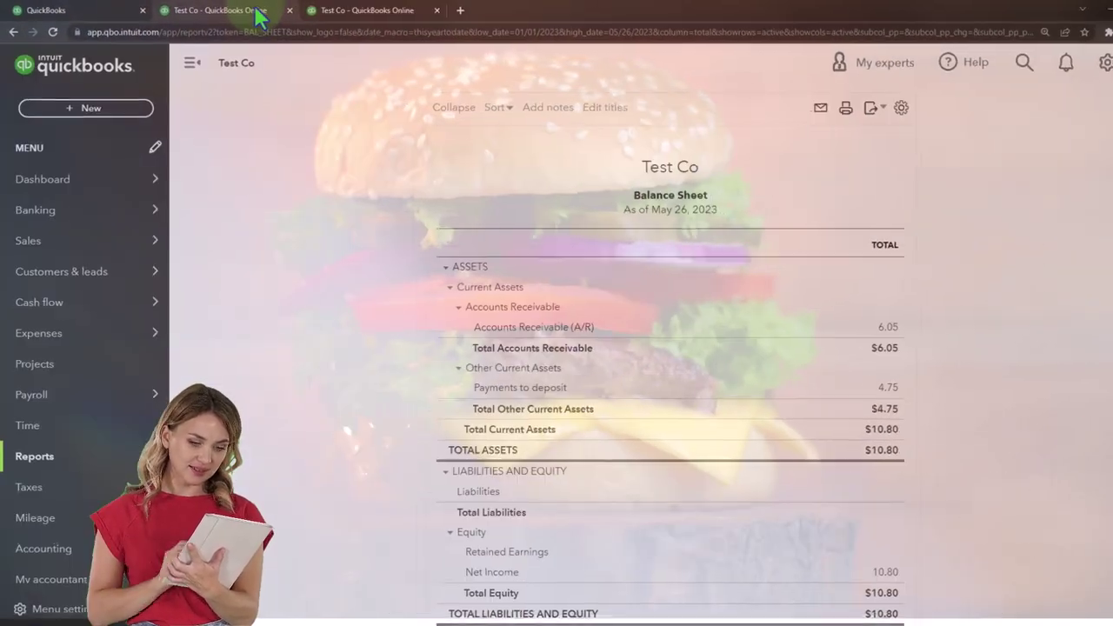
{"action": "left_click", "coordinate": [187, 67]}
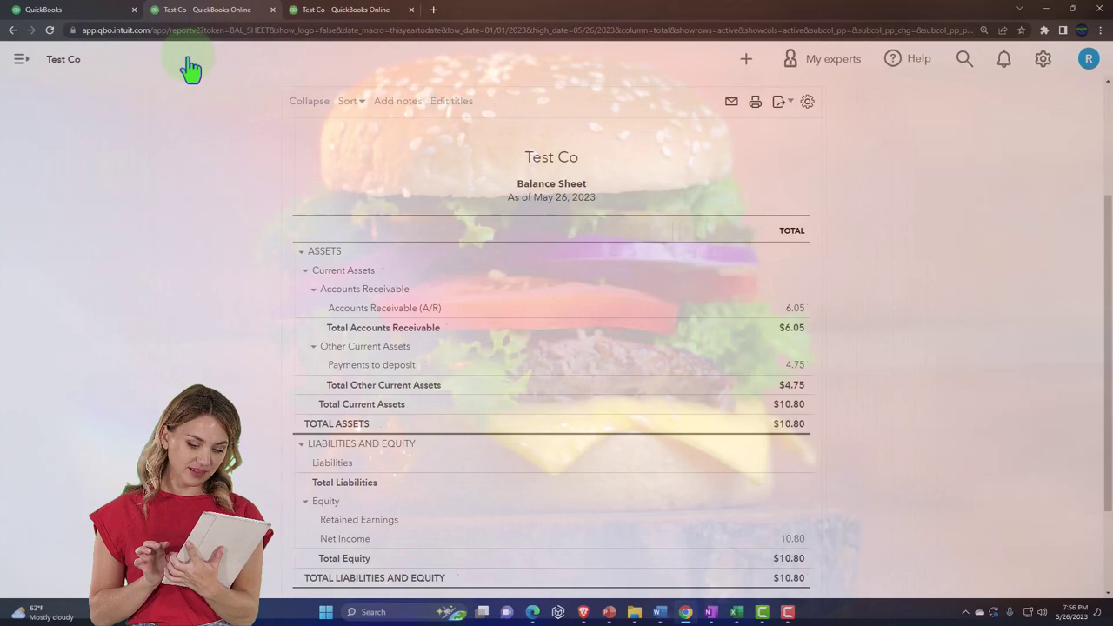
{"action": "scroll", "coordinate": [174, 217], "scroll_direction": "up", "scroll_amount": 3}
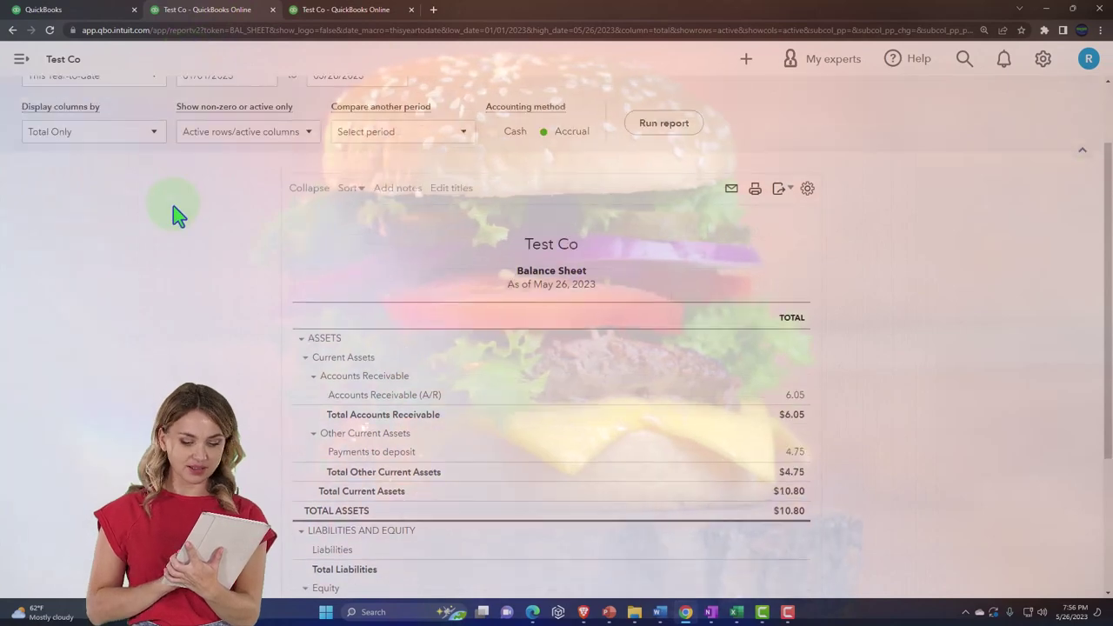
{"action": "left_click", "coordinate": [228, 178]}
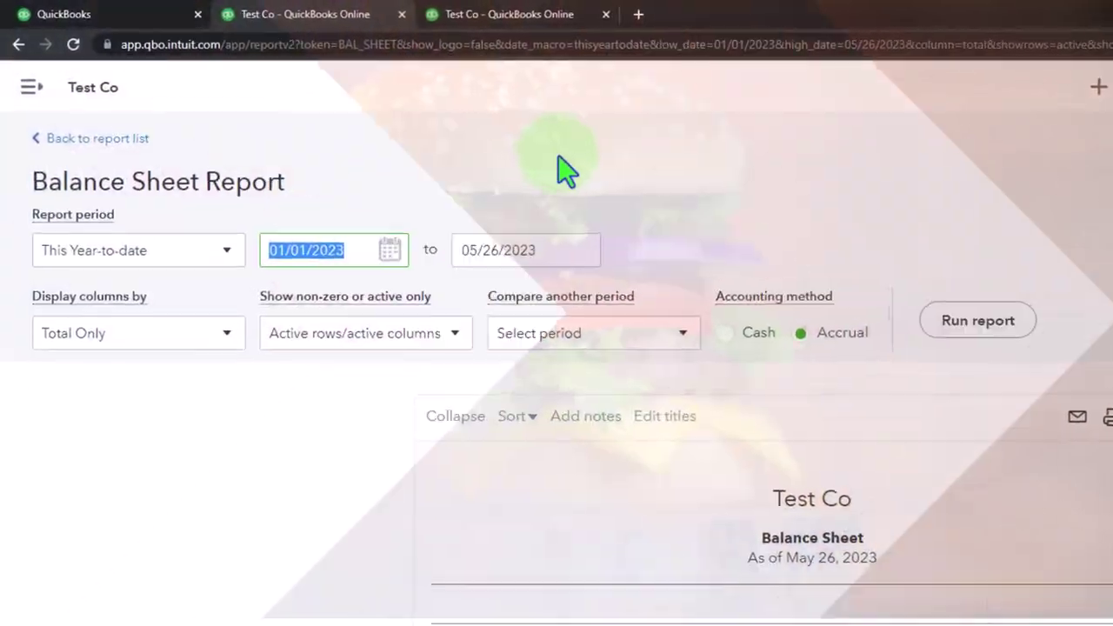
{"action": "type", "text": "01/01/2023"}
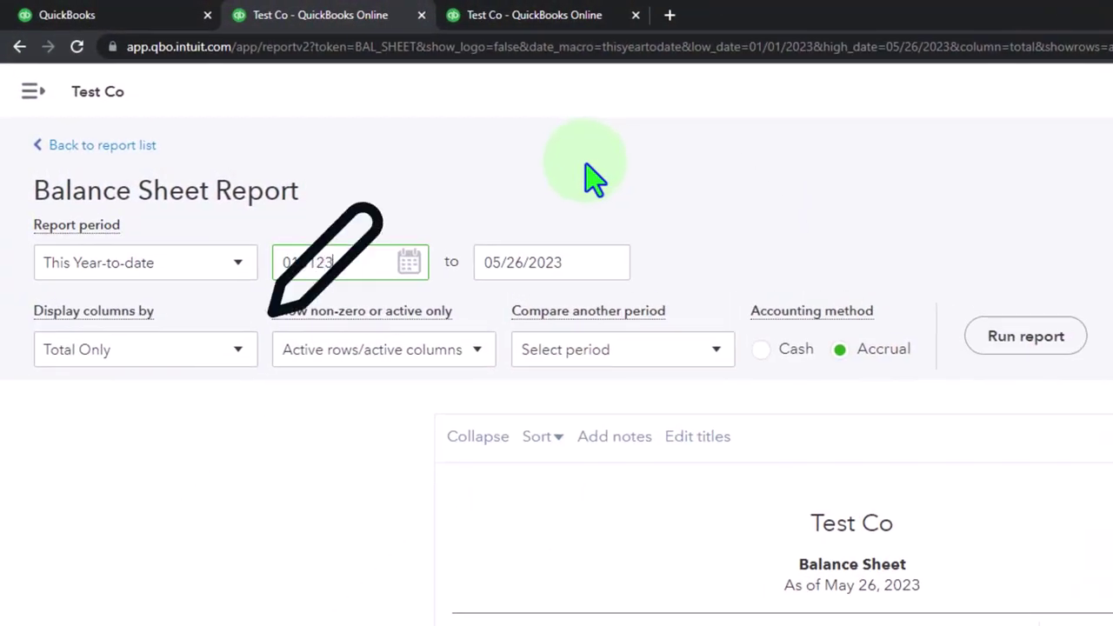
{"action": "key", "text": "Tab"}
{"action": "type", "text": "1"}
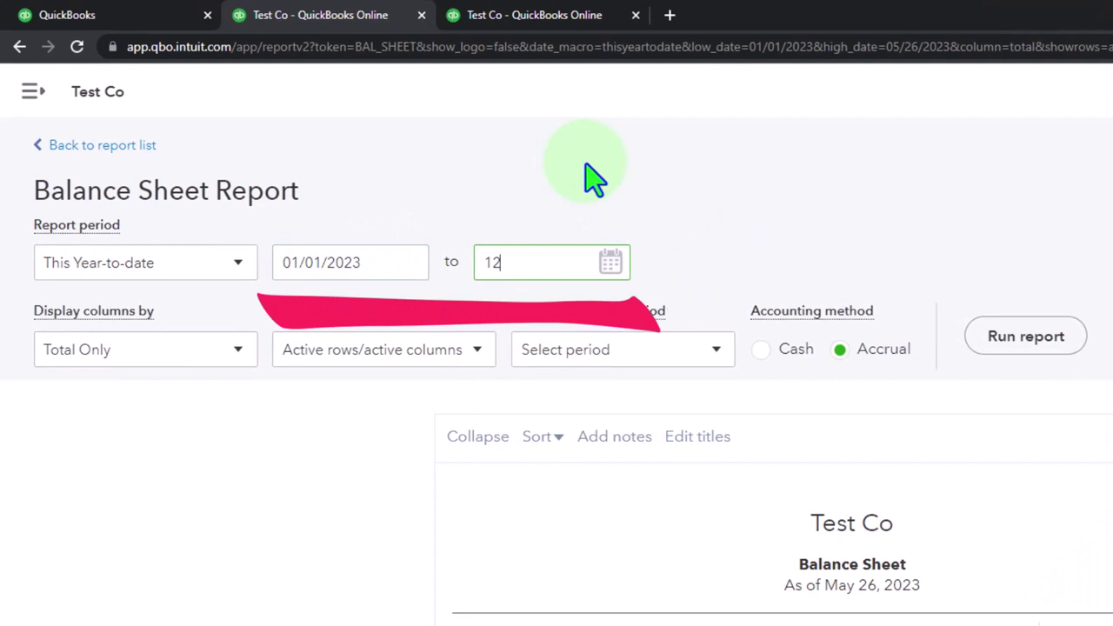
{"action": "left_click", "coordinate": [594, 178]}
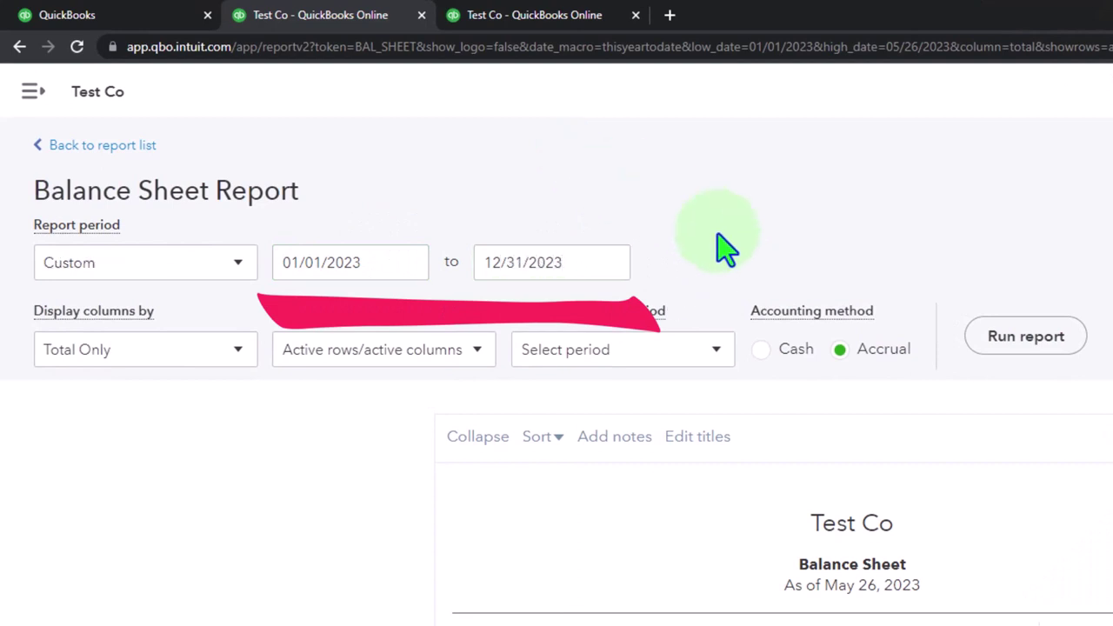
{"action": "left_click", "coordinate": [1063, 341]}
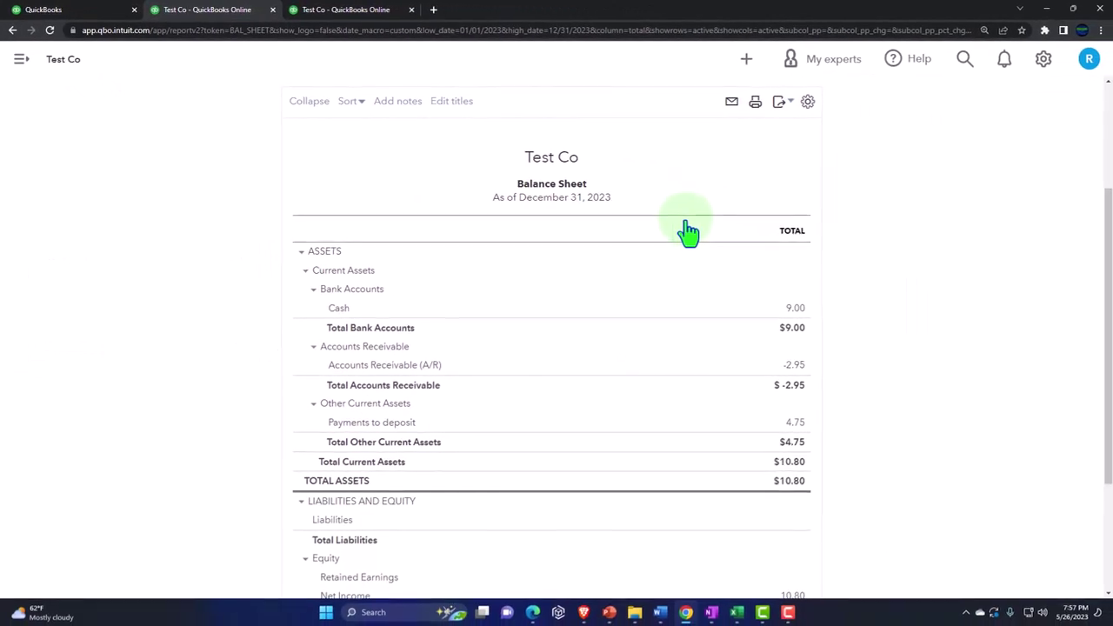
Return to the dashboard in the first browser tab and look over the company settings options.
{"action": "left_click", "coordinate": [102, 11]}
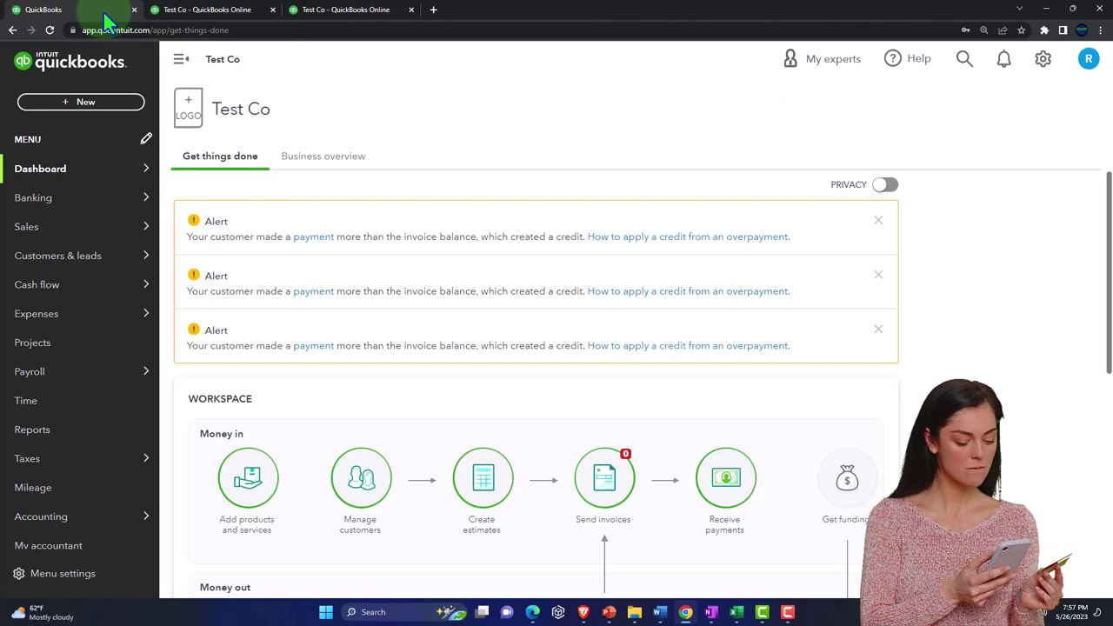
{"action": "left_click", "coordinate": [1042, 58]}
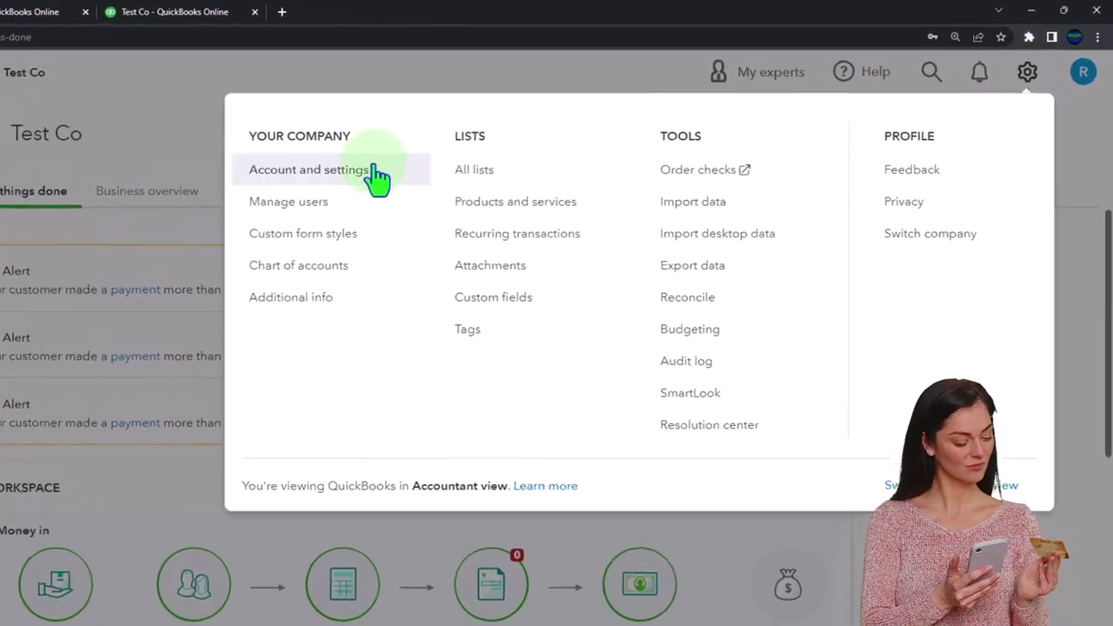
{"action": "left_click", "coordinate": [378, 174]}
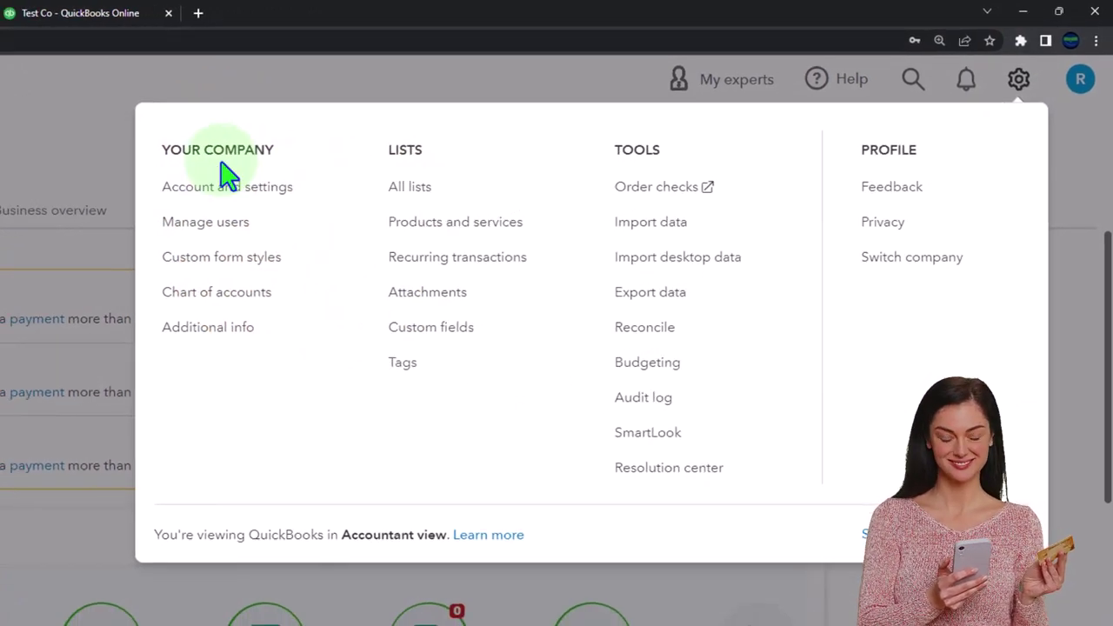
{"action": "left_click", "coordinate": [15, 155]}
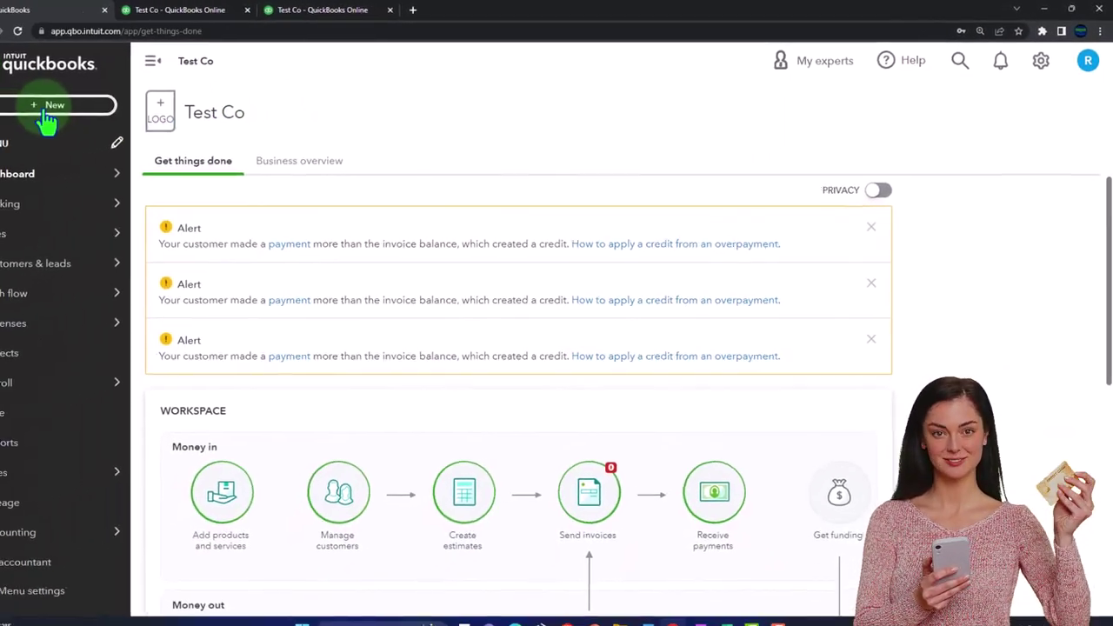
Start a new customer invoice and expand its payment options to review the accepted payment methods.
{"action": "left_click", "coordinate": [46, 108]}
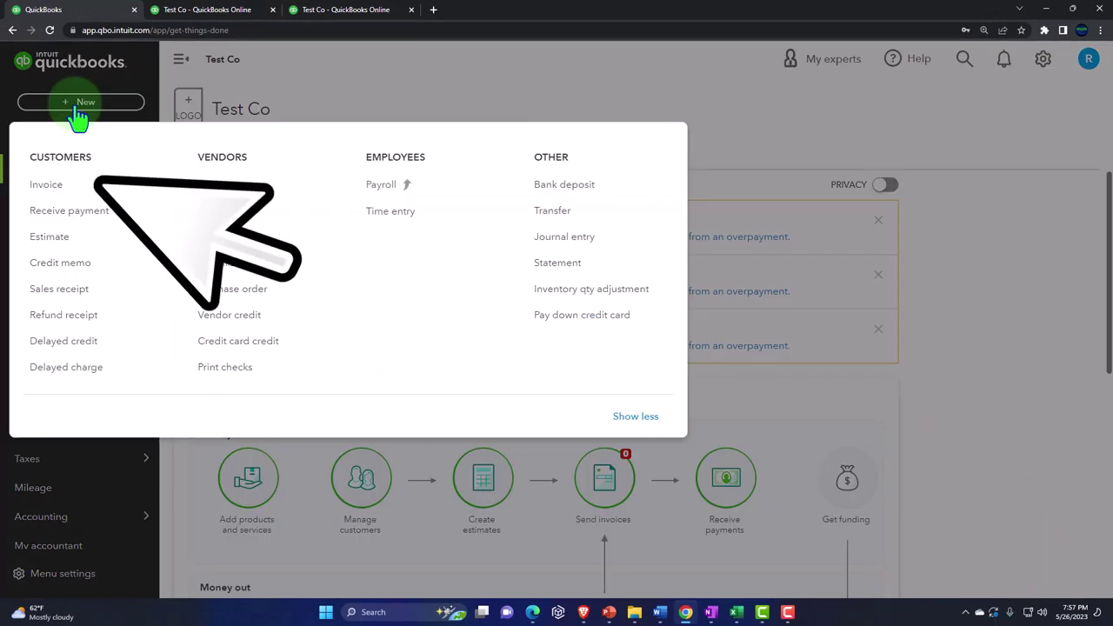
{"action": "left_click", "coordinate": [48, 187]}
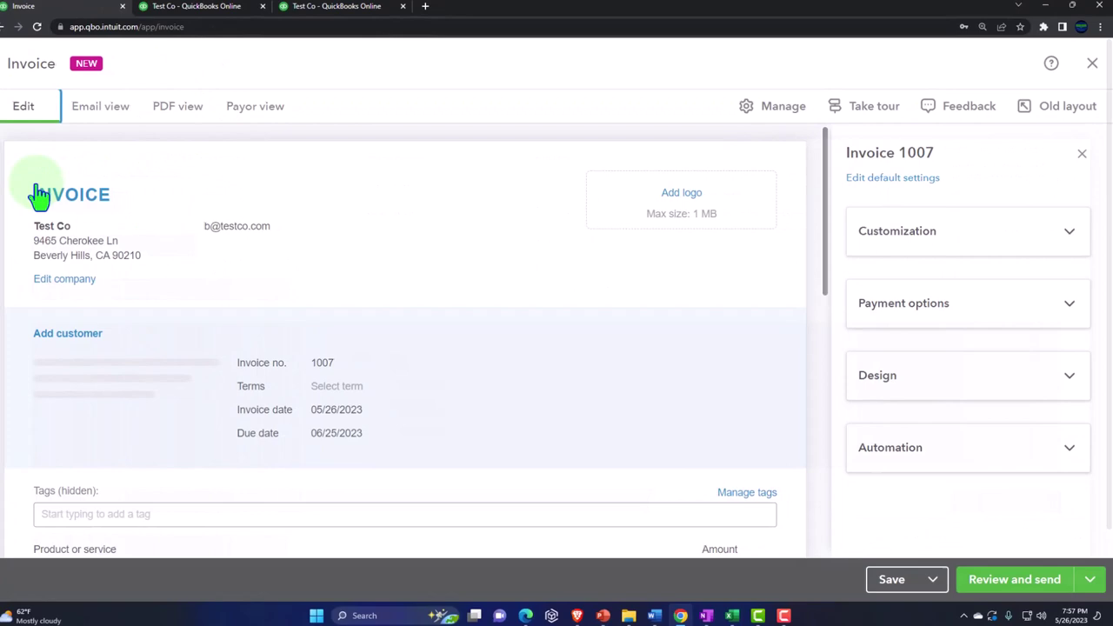
{"action": "left_click", "coordinate": [1023, 315]}
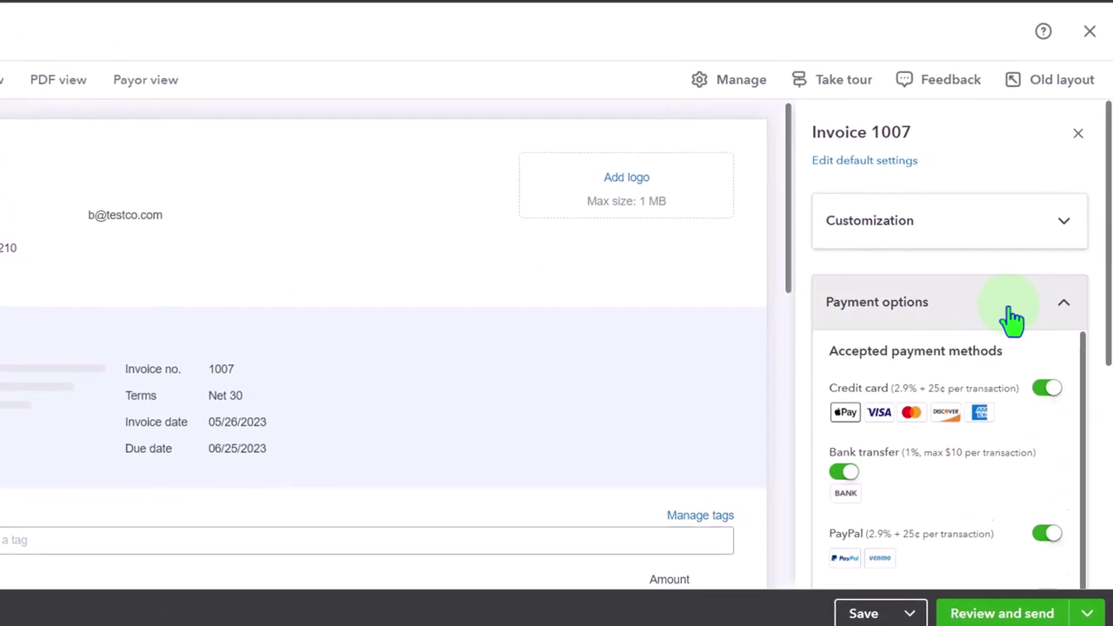
{"action": "scroll", "coordinate": [1013, 320], "scroll_direction": "down", "scroll_amount": 3}
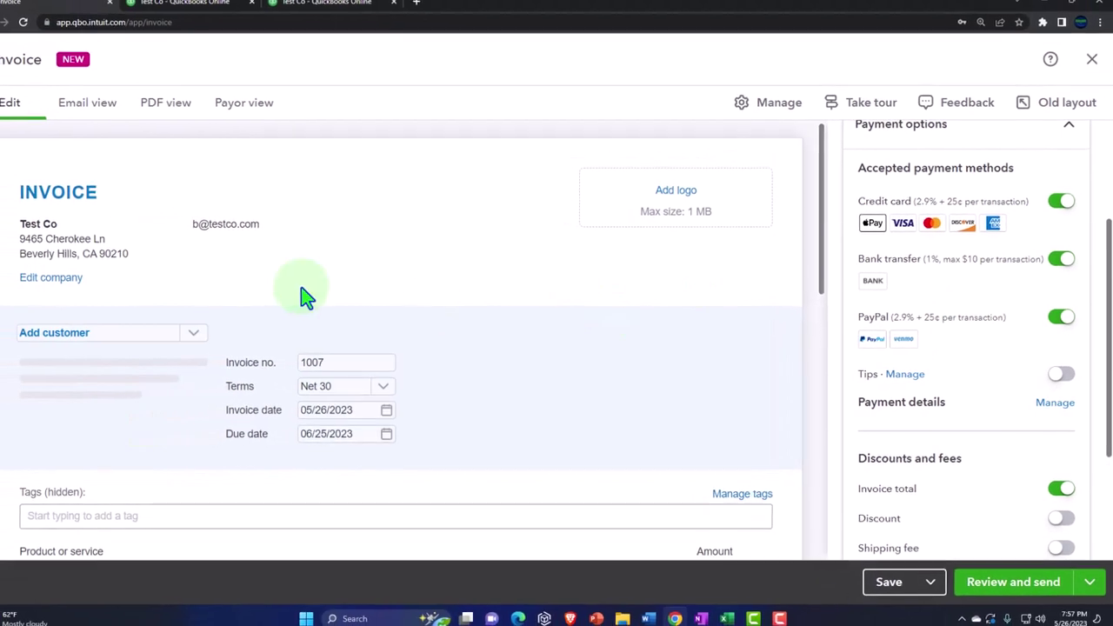
Choose J Customer as the invoice's customer and select Hours as the product or service on the first line.
{"action": "left_click", "coordinate": [163, 334]}
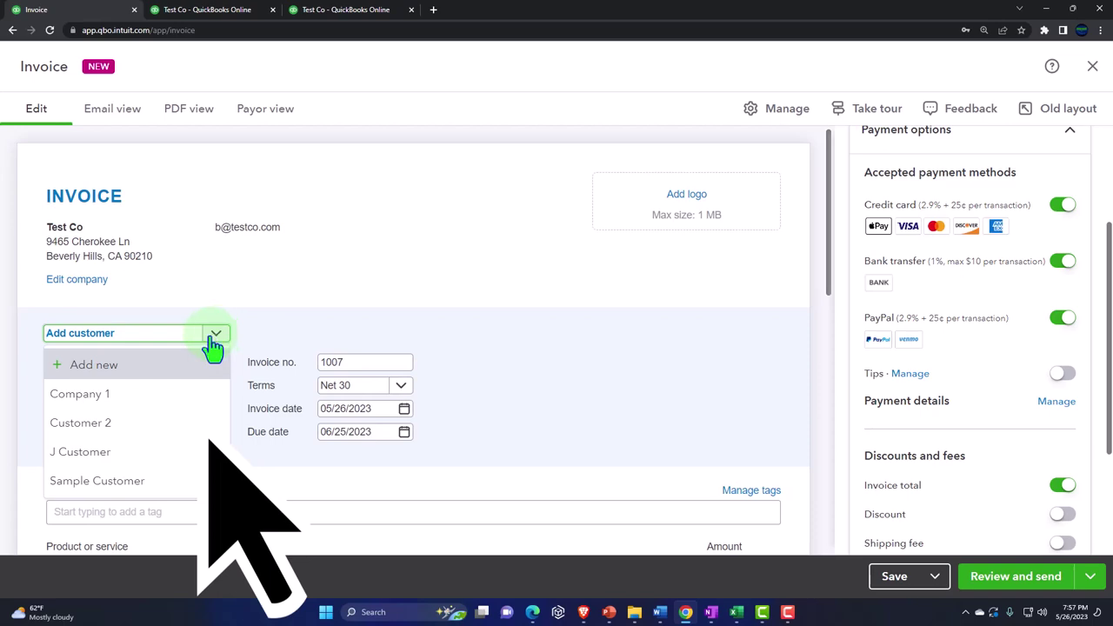
{"action": "left_click", "coordinate": [130, 451]}
{"action": "scroll", "coordinate": [435, 348], "scroll_direction": "down", "scroll_amount": 3}
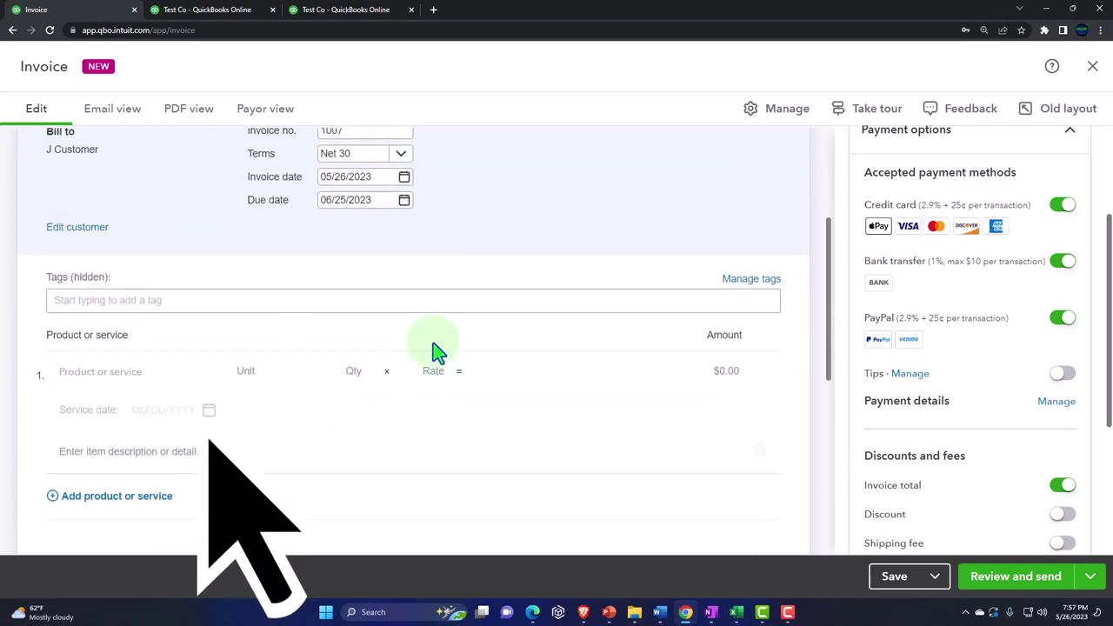
{"action": "scroll", "coordinate": [437, 352], "scroll_direction": "down", "scroll_amount": 1}
{"action": "left_click", "coordinate": [440, 353]}
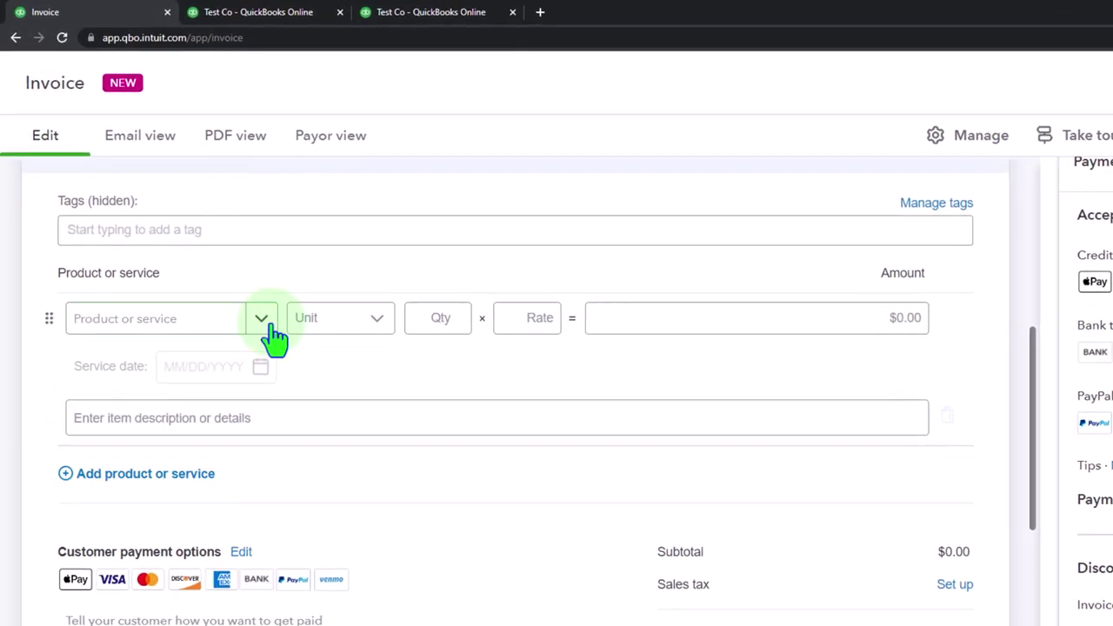
{"action": "left_click", "coordinate": [261, 320]}
{"action": "left_click", "coordinate": [164, 405]}
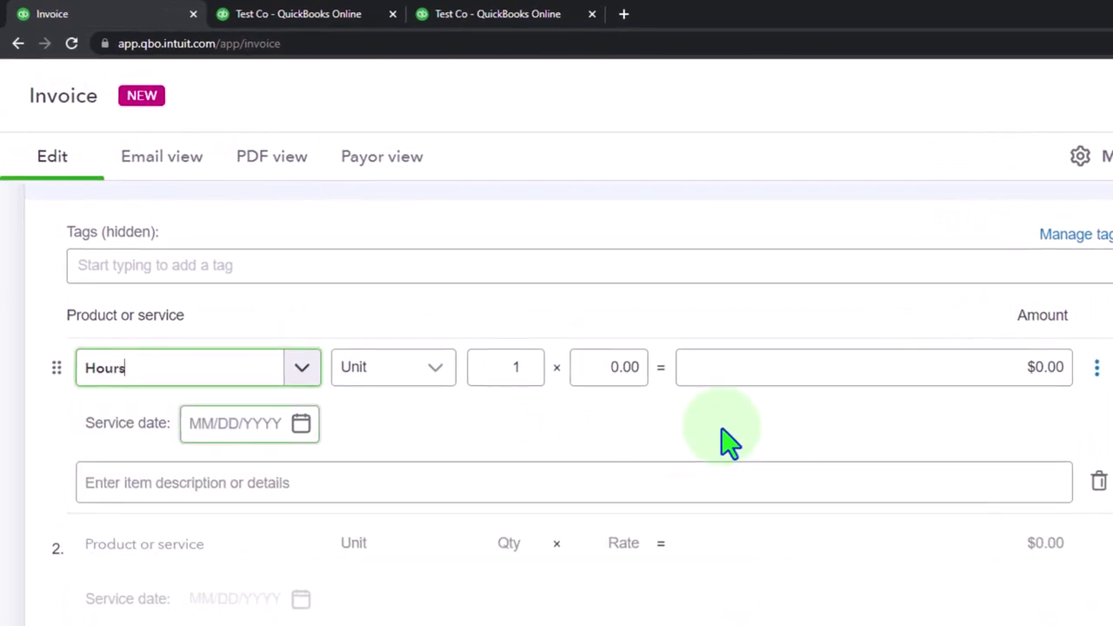
Set the rate of the Hours line on the invoice to 0.74.
{"action": "left_click", "coordinate": [576, 374]}
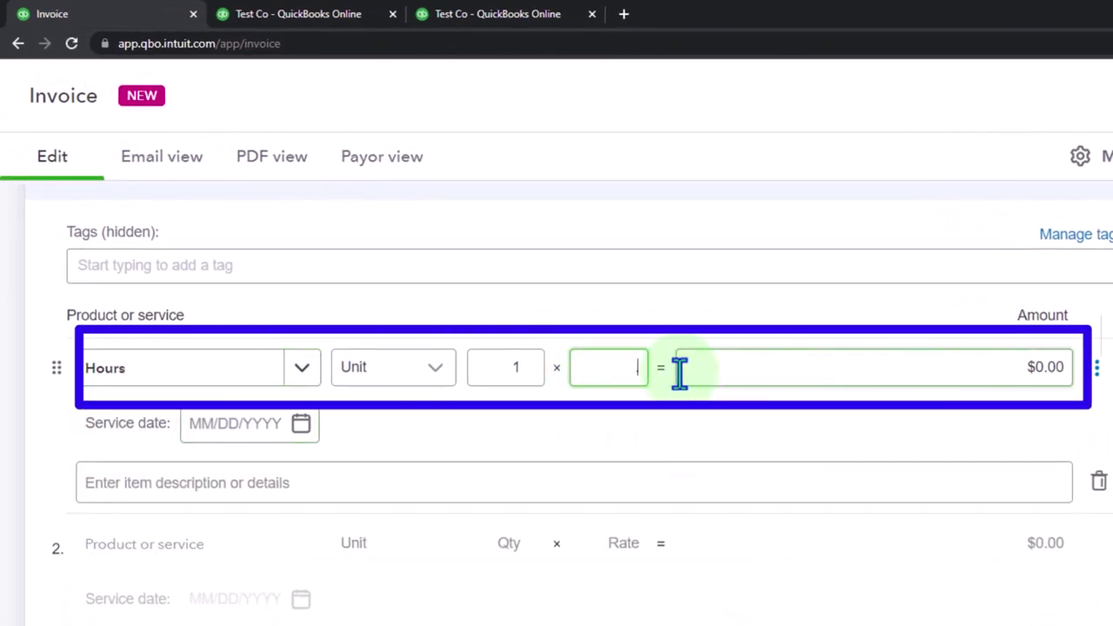
{"action": "type", "text": ".74"}
{"action": "key", "text": "Tab"}
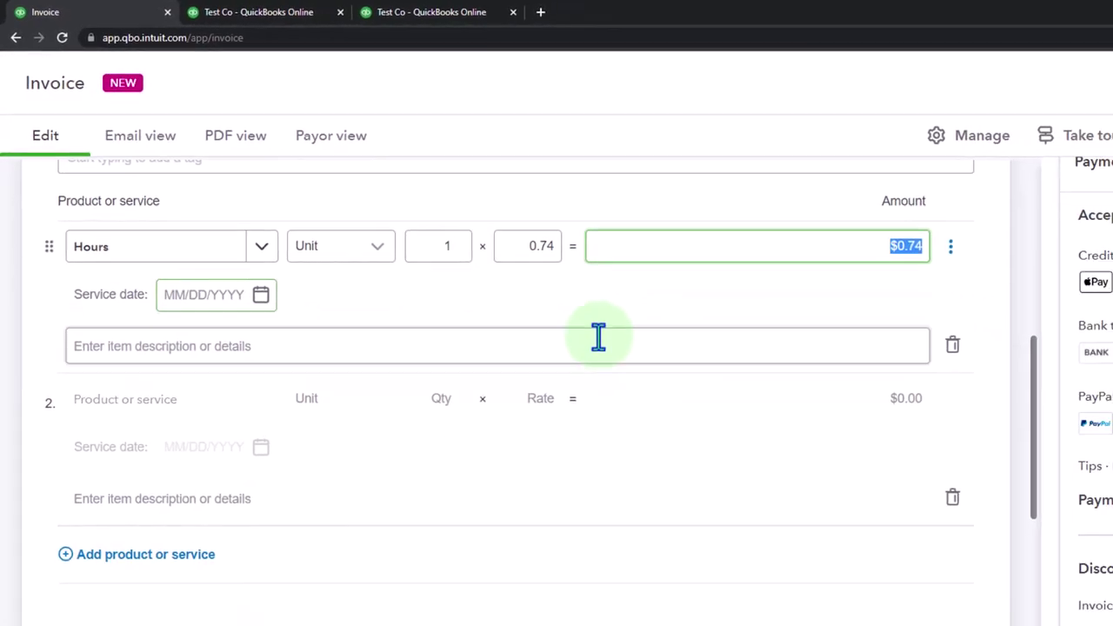
Generate a shareable link for the customer's invoice, dismiss the link dialog and close the invoice.
{"action": "left_click", "coordinate": [1094, 581]}
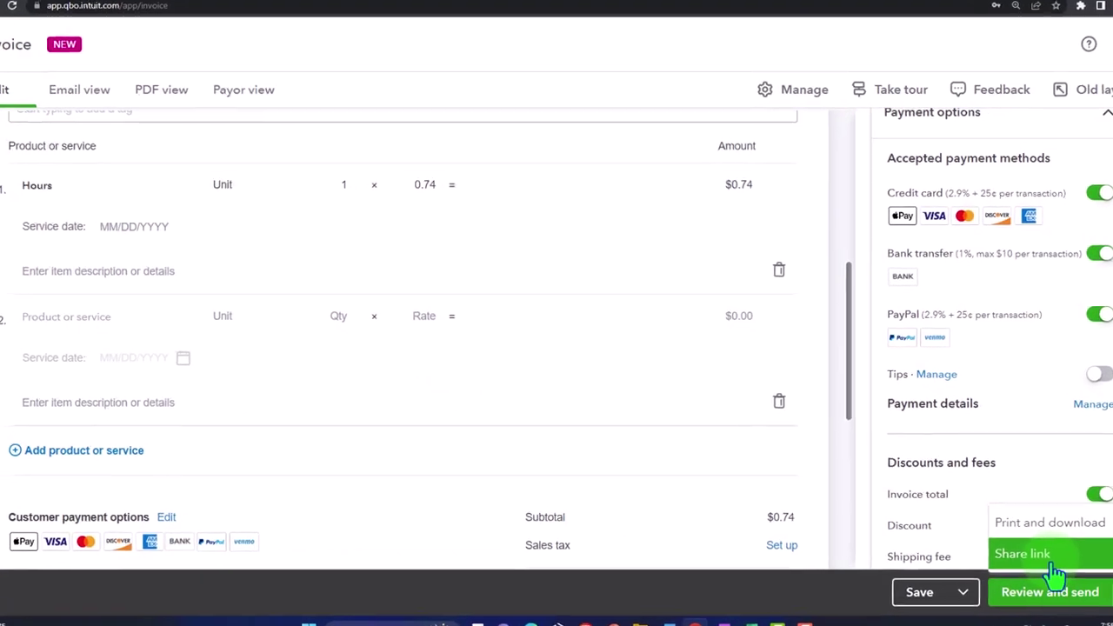
{"action": "left_click", "coordinate": [1001, 541]}
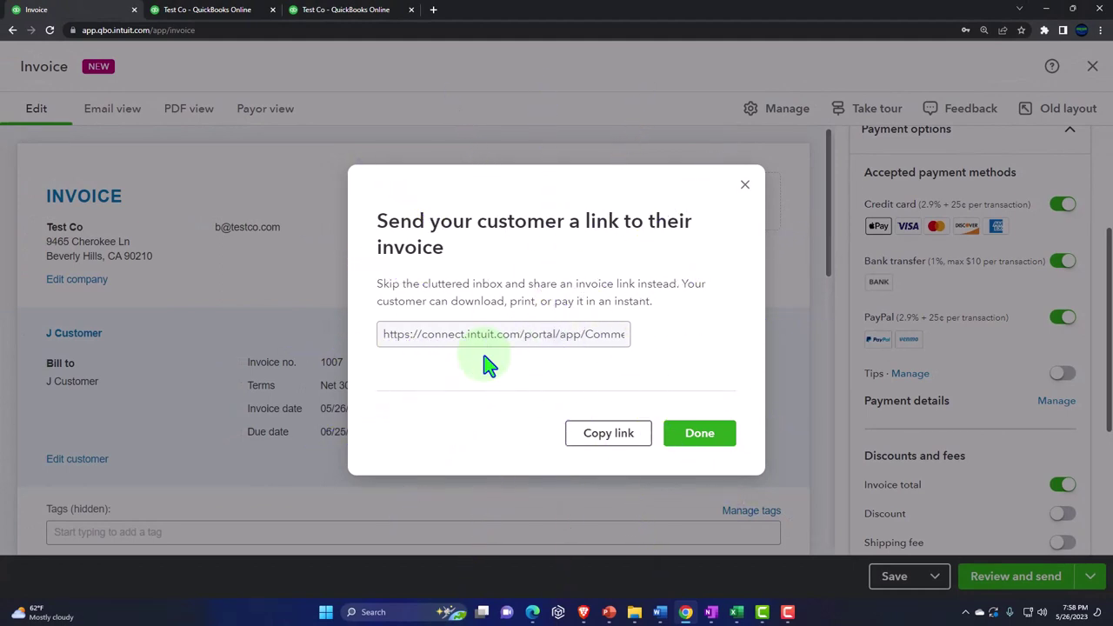
{"action": "left_click", "coordinate": [745, 185]}
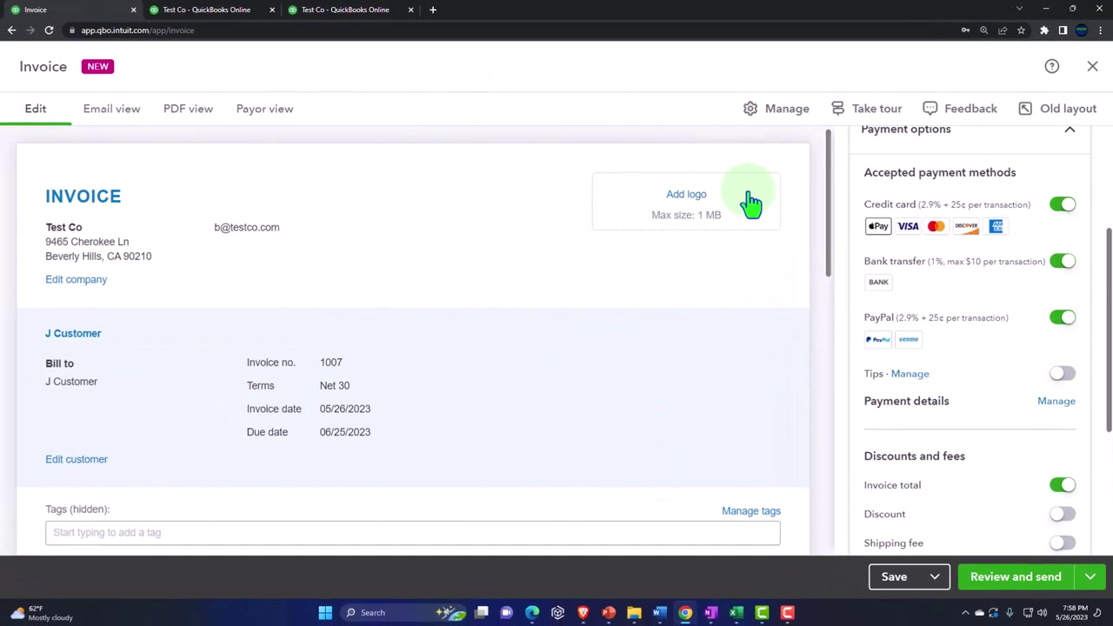
{"action": "left_click", "coordinate": [1091, 70]}
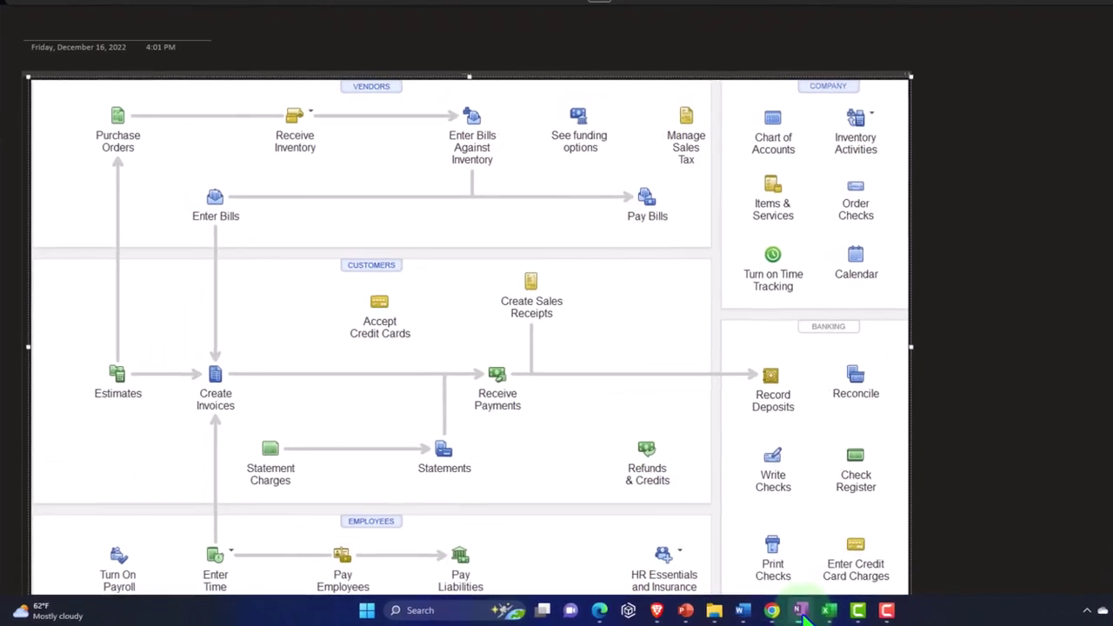
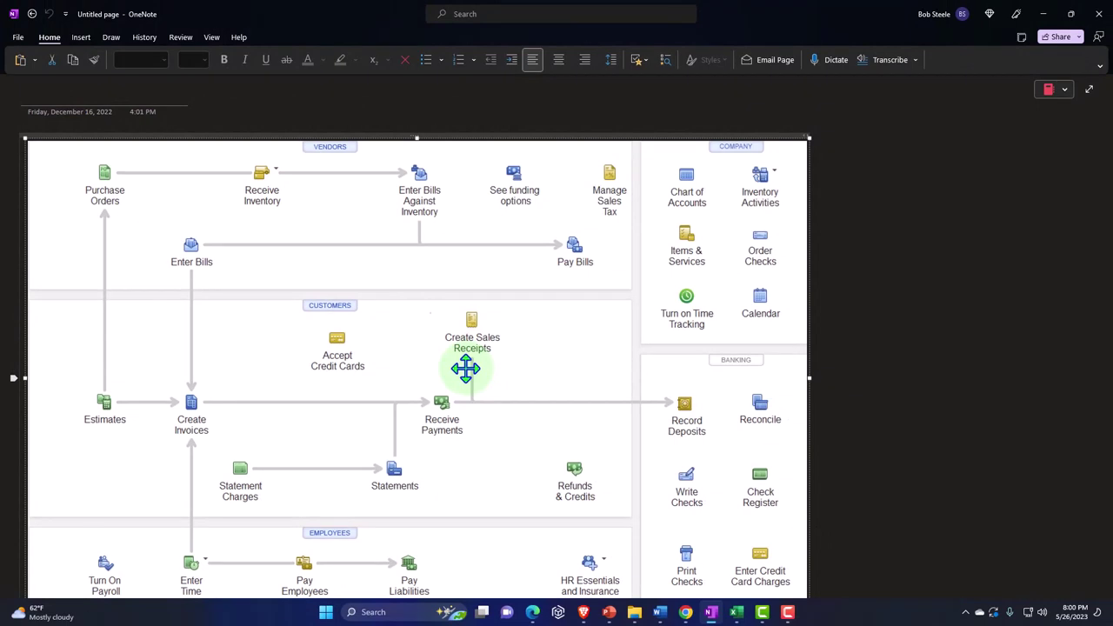
Return from the OneNote flowchart to QuickBooks Online and open the Payment links page of Sales to read how payment links work.
{"action": "left_click", "coordinate": [465, 369]}
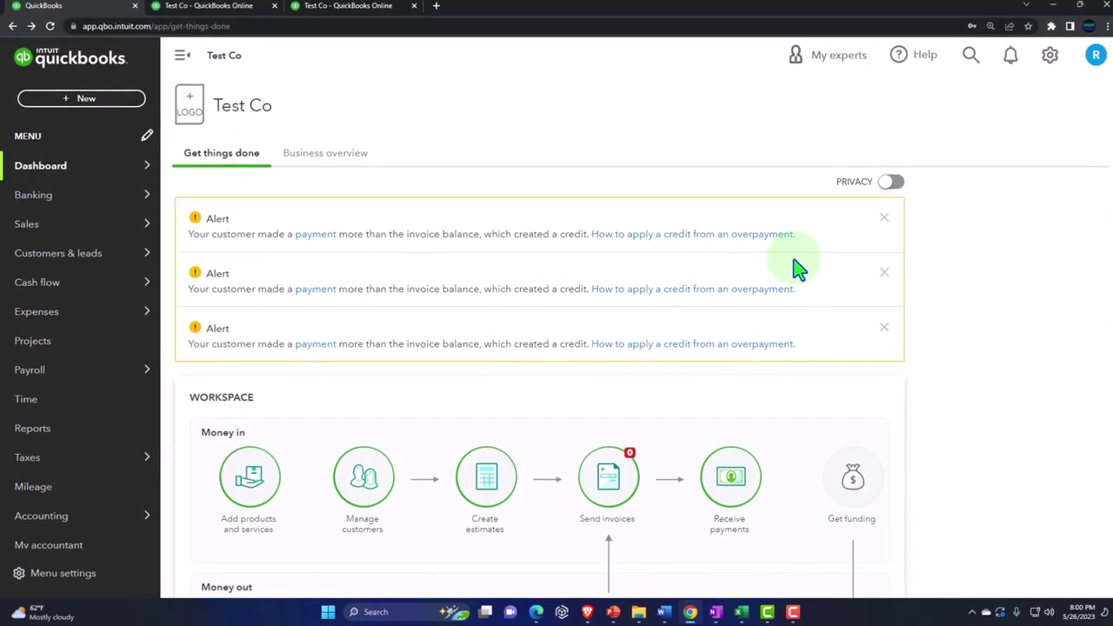
{"action": "mouse_move", "coordinate": [58, 238]}
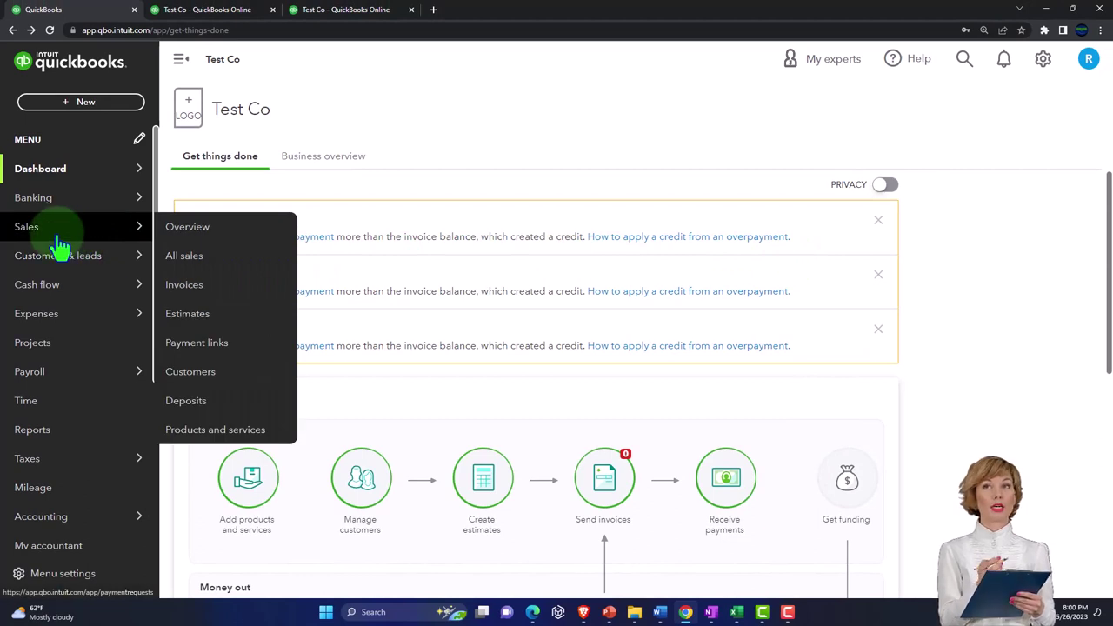
{"action": "key", "text": "Return"}
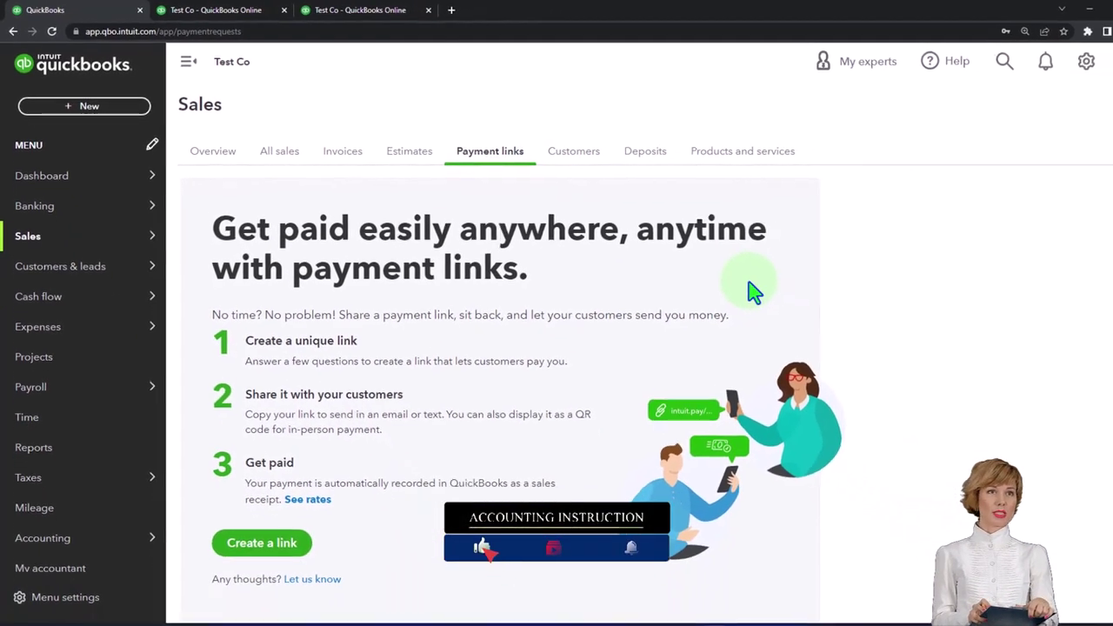
{"action": "scroll", "coordinate": [731, 283], "scroll_direction": "down", "scroll_amount": 1}
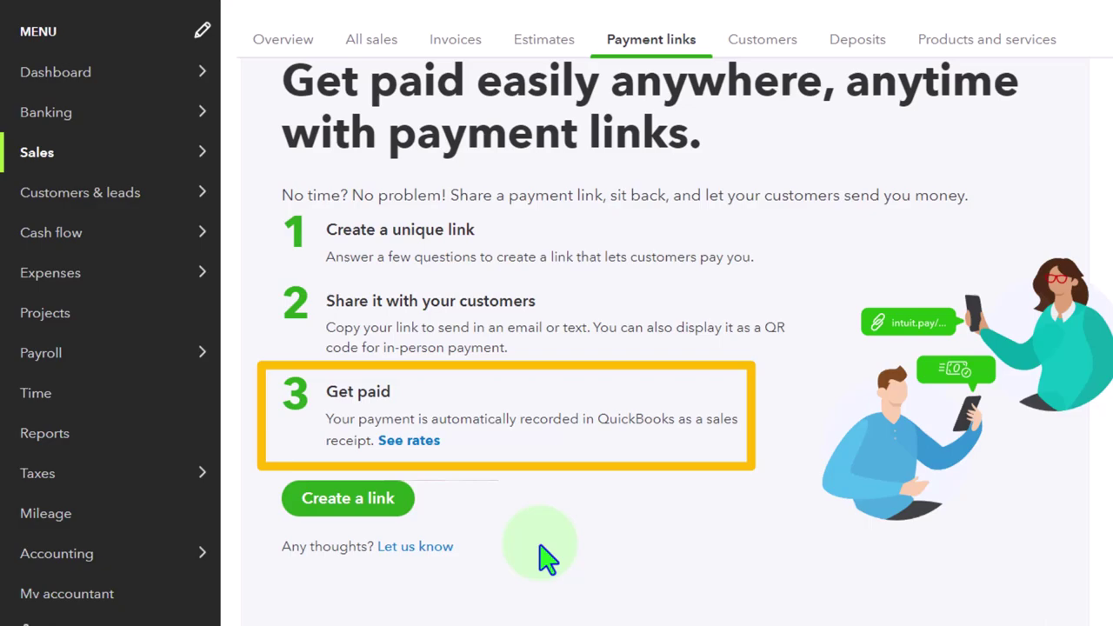
Open a new blank invoice, review its accepted payment methods under the payment options, and close it.
{"action": "left_click", "coordinate": [87, 19]}
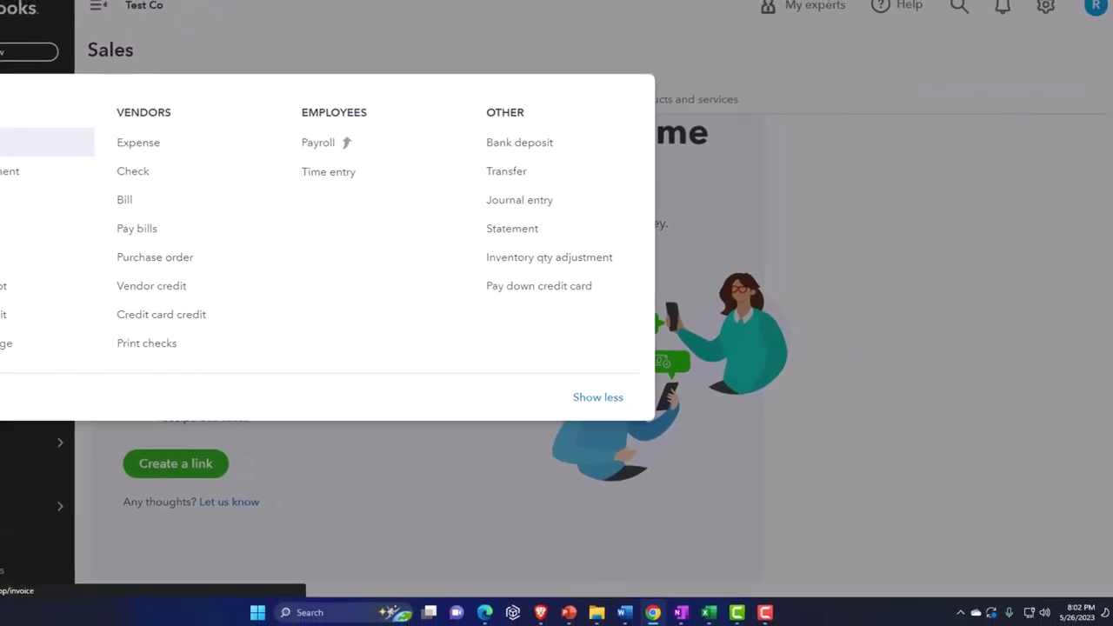
{"action": "left_click", "coordinate": [9, 123]}
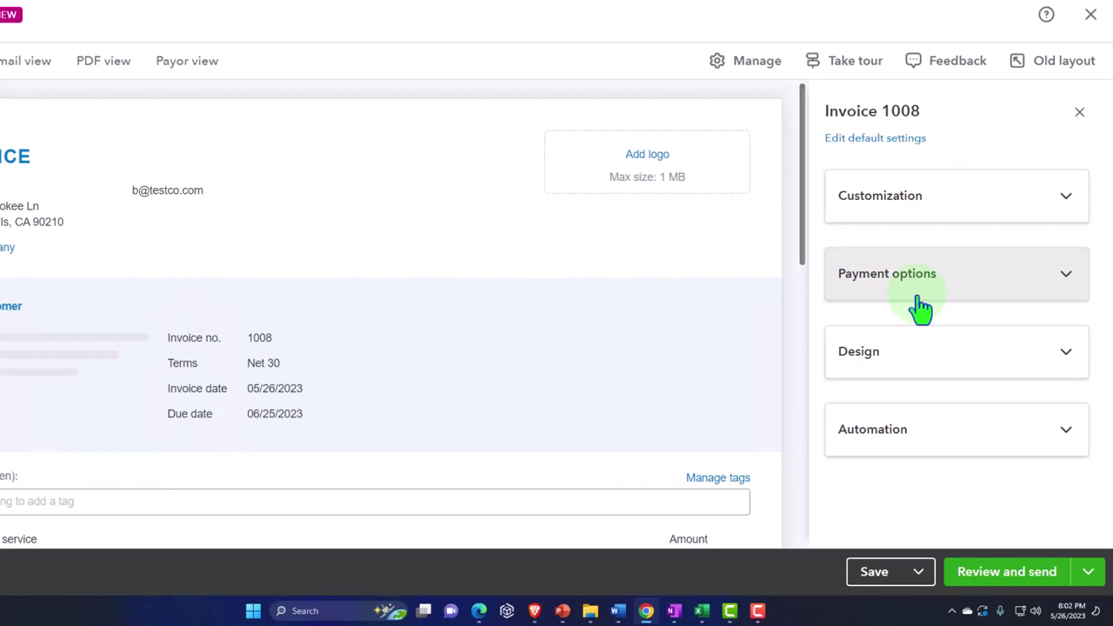
{"action": "left_click", "coordinate": [919, 300]}
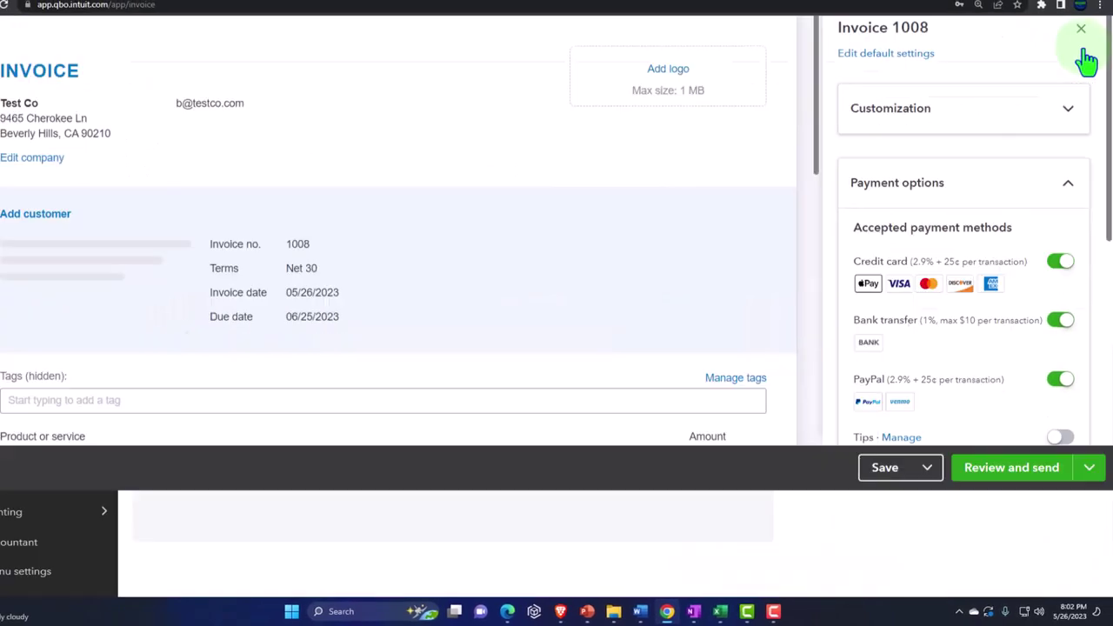
{"action": "left_click", "coordinate": [1081, 29]}
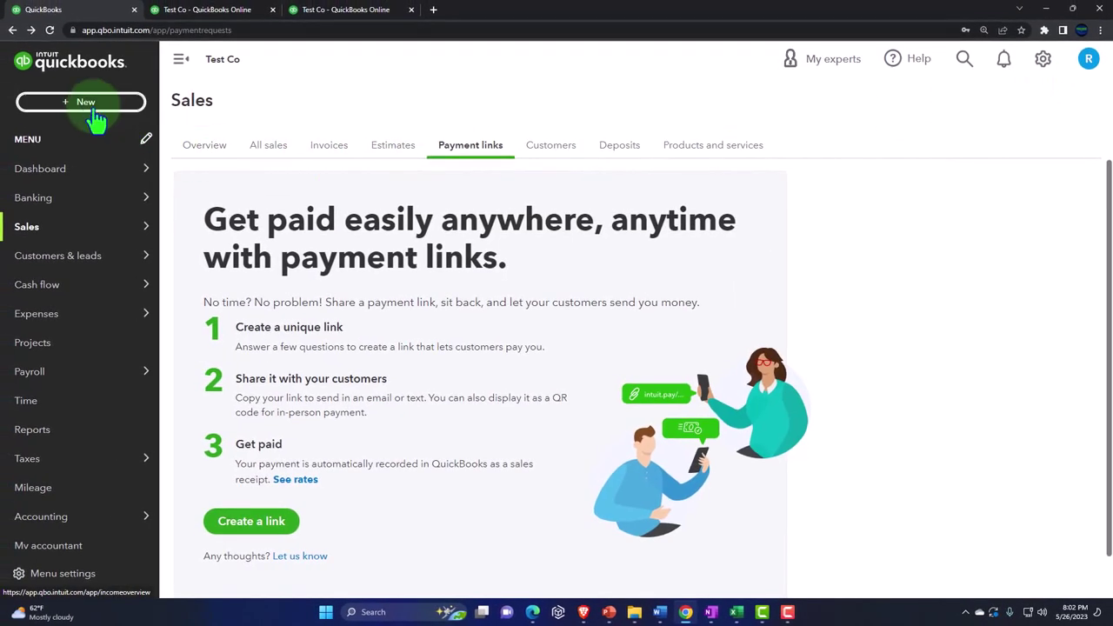
Open a new blank sales receipt, look over its fields and line items, and close it.
{"action": "left_click", "coordinate": [85, 103]}
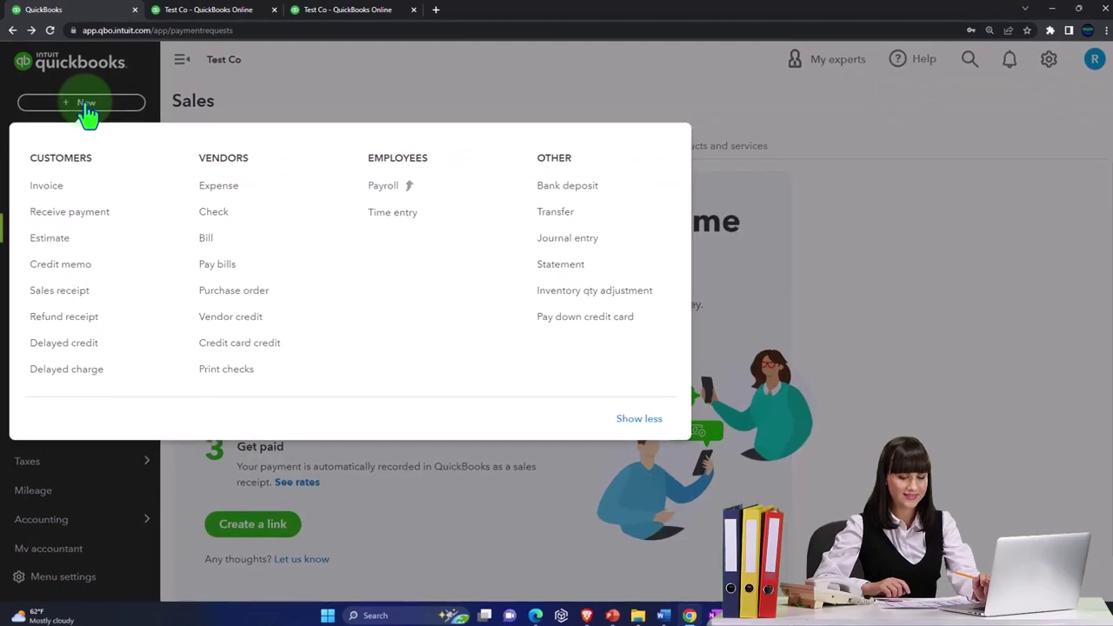
{"action": "left_click", "coordinate": [61, 327]}
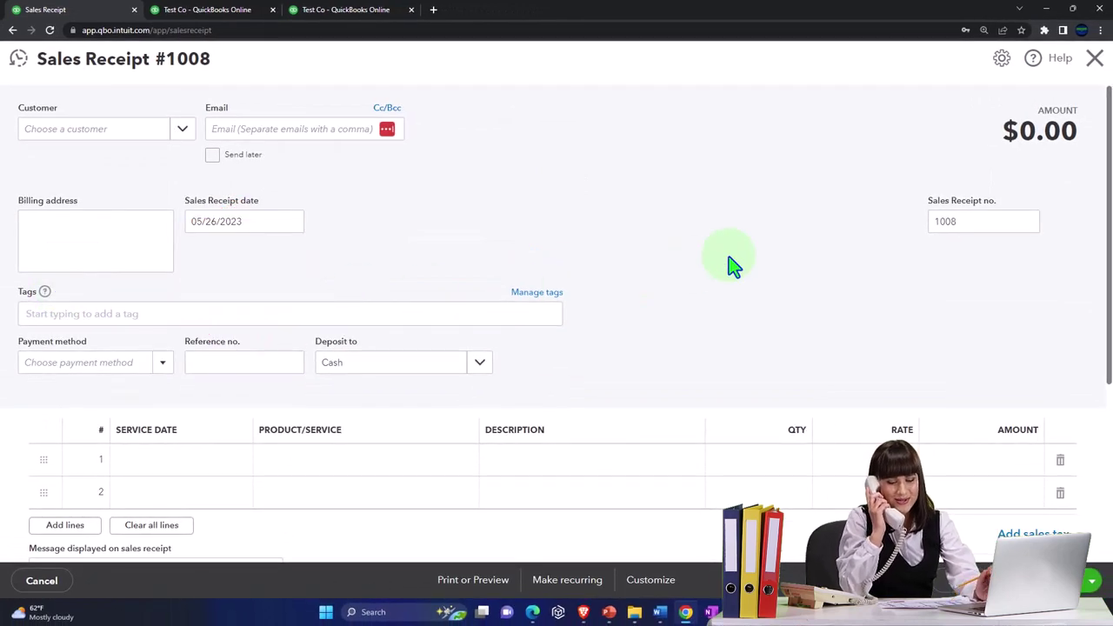
{"action": "scroll", "coordinate": [731, 261], "scroll_direction": "down", "scroll_amount": 2}
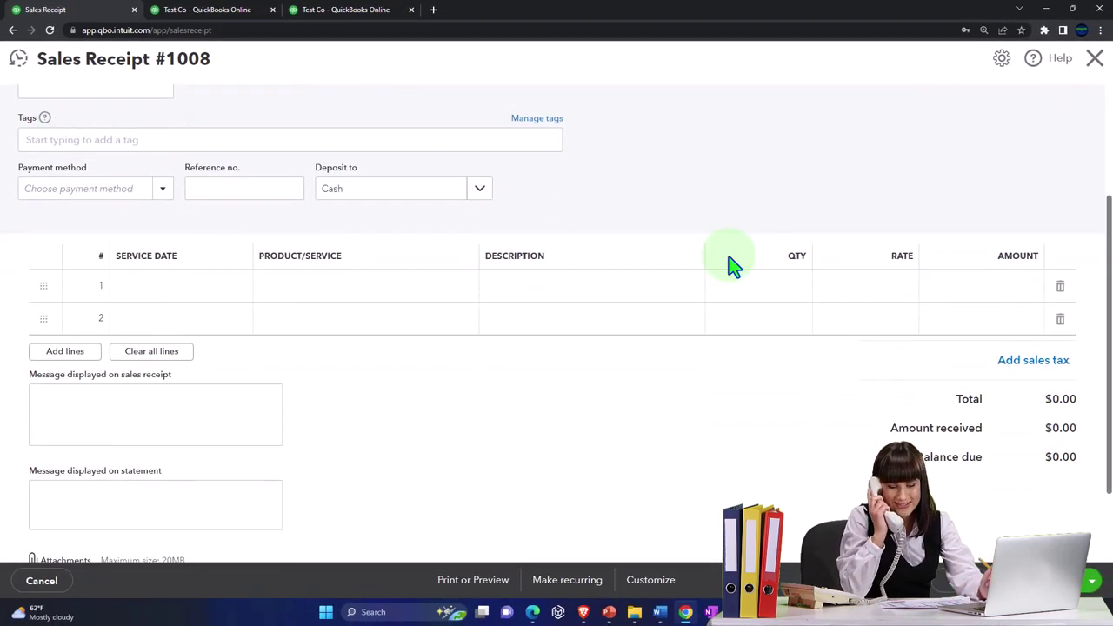
{"action": "scroll", "coordinate": [721, 270], "scroll_direction": "up", "scroll_amount": 2}
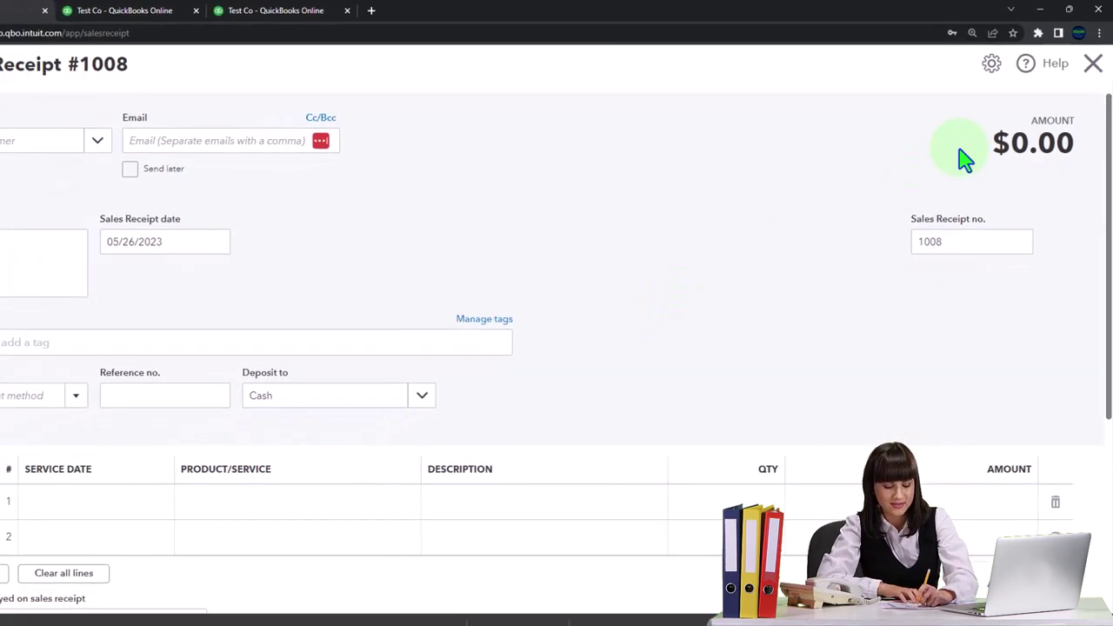
{"action": "left_click", "coordinate": [1093, 64]}
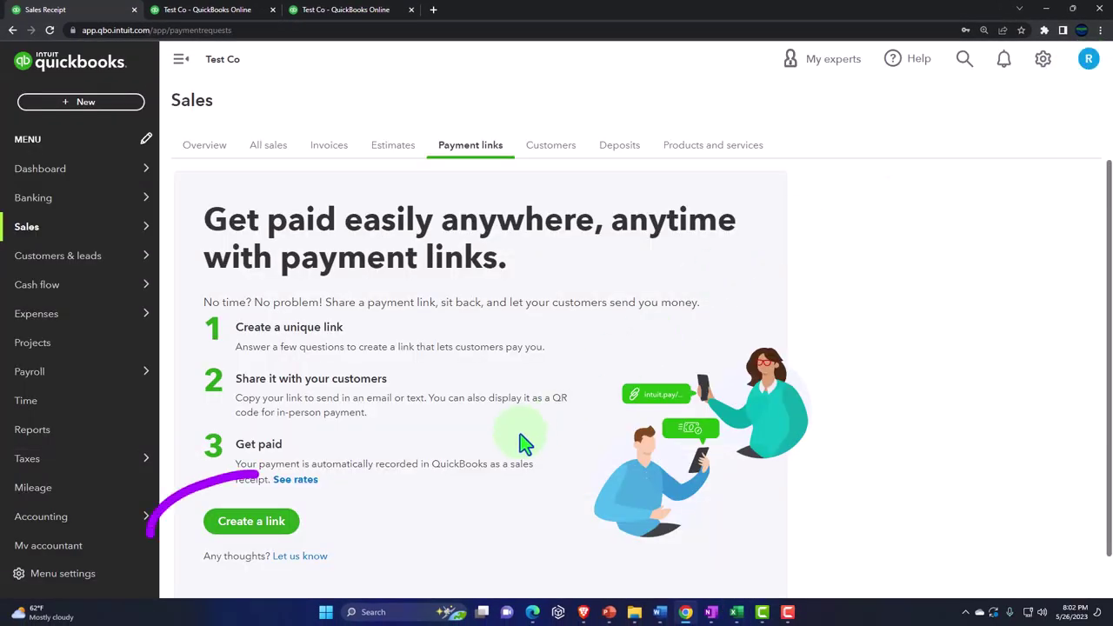
Start a new payment link and choose the one-time type to reach its details form.
{"action": "left_click", "coordinate": [282, 529]}
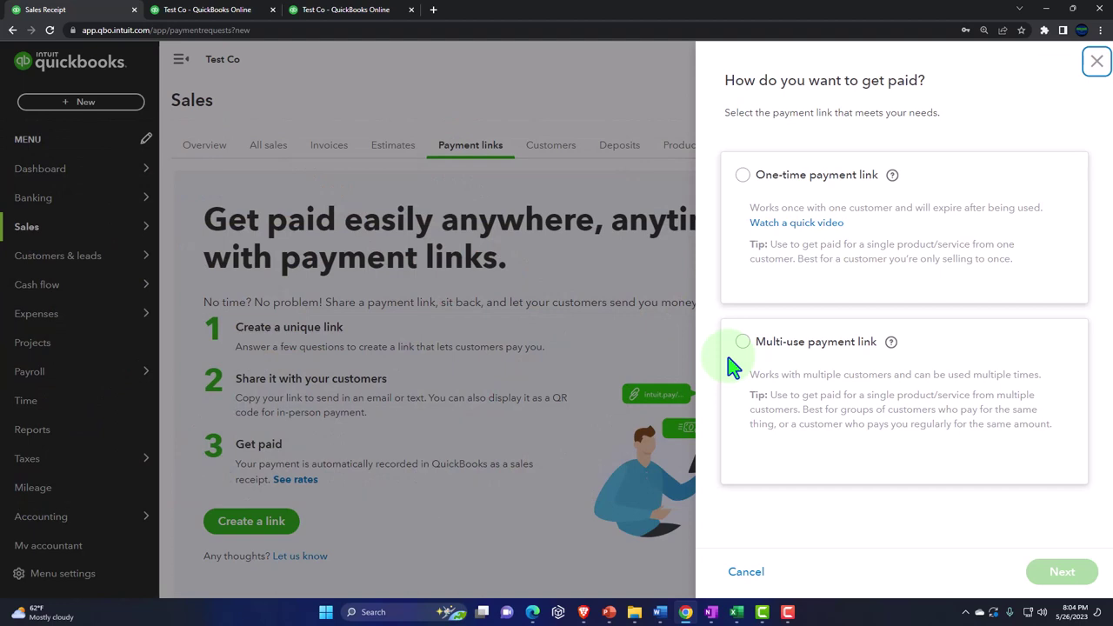
{"action": "left_click", "coordinate": [744, 177]}
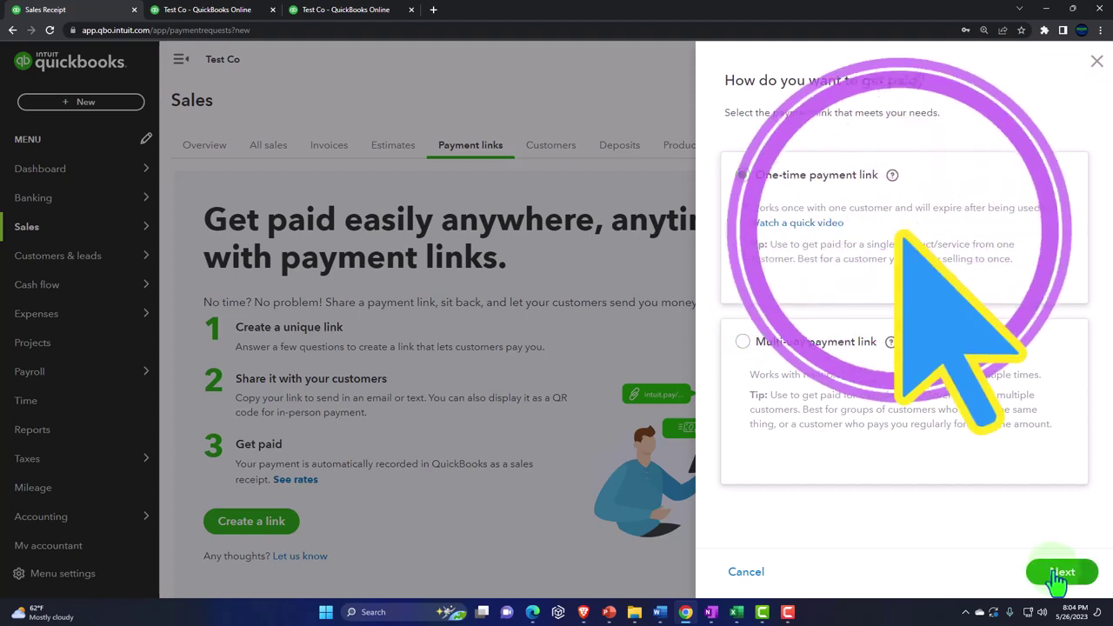
{"action": "left_click", "coordinate": [1061, 571]}
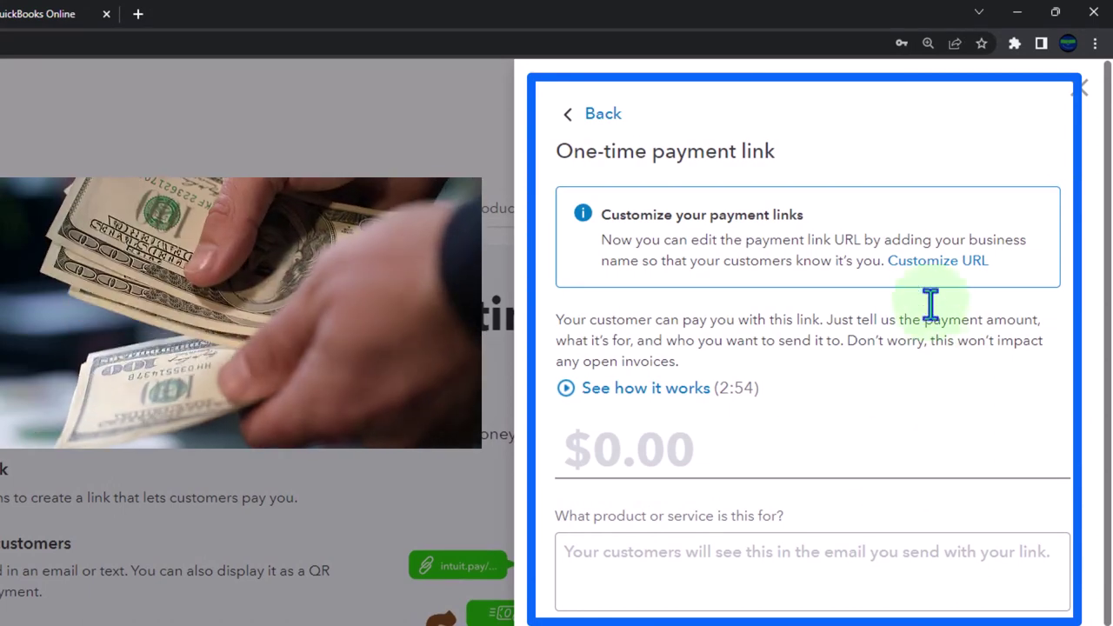
Open the payment link URL customization settings, review the business name portion of the URL, and leave the settings.
{"action": "left_click", "coordinate": [924, 255]}
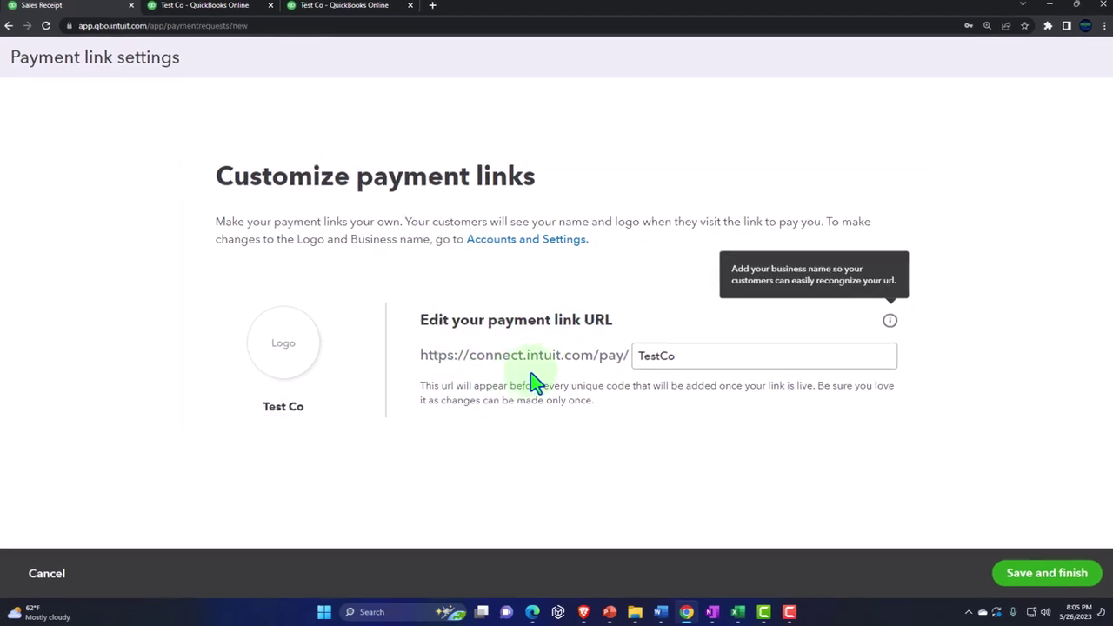
{"action": "left_click", "coordinate": [644, 362]}
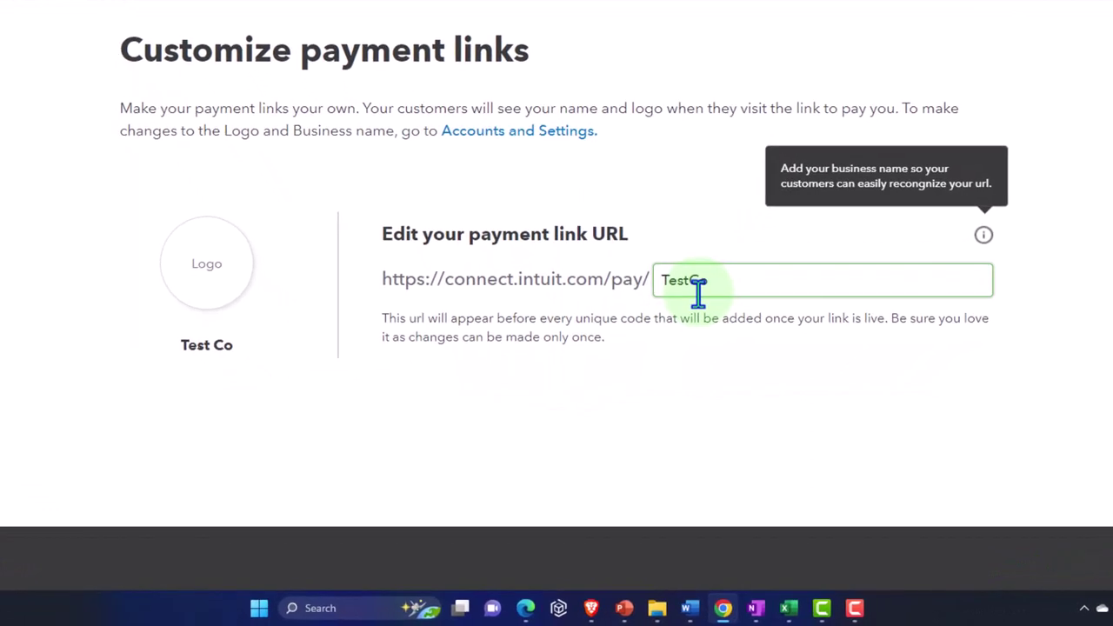
{"action": "left_click", "coordinate": [496, 280]}
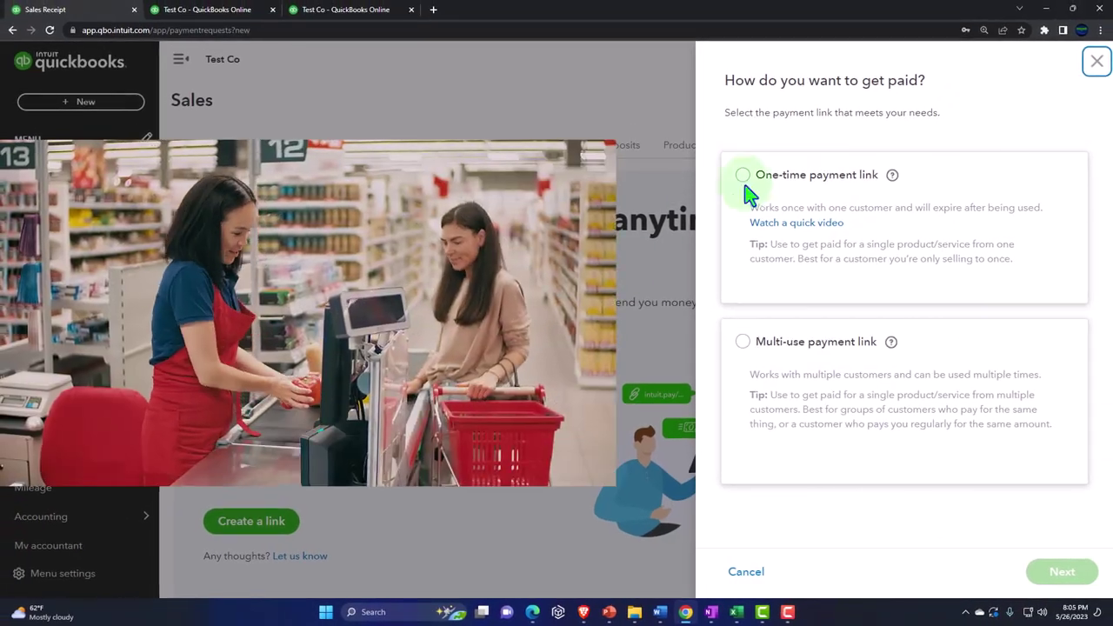
Choose the one-time payment link type again, set the amount to $1.00 and describe the service as Service 1.
{"action": "left_click", "coordinate": [742, 176]}
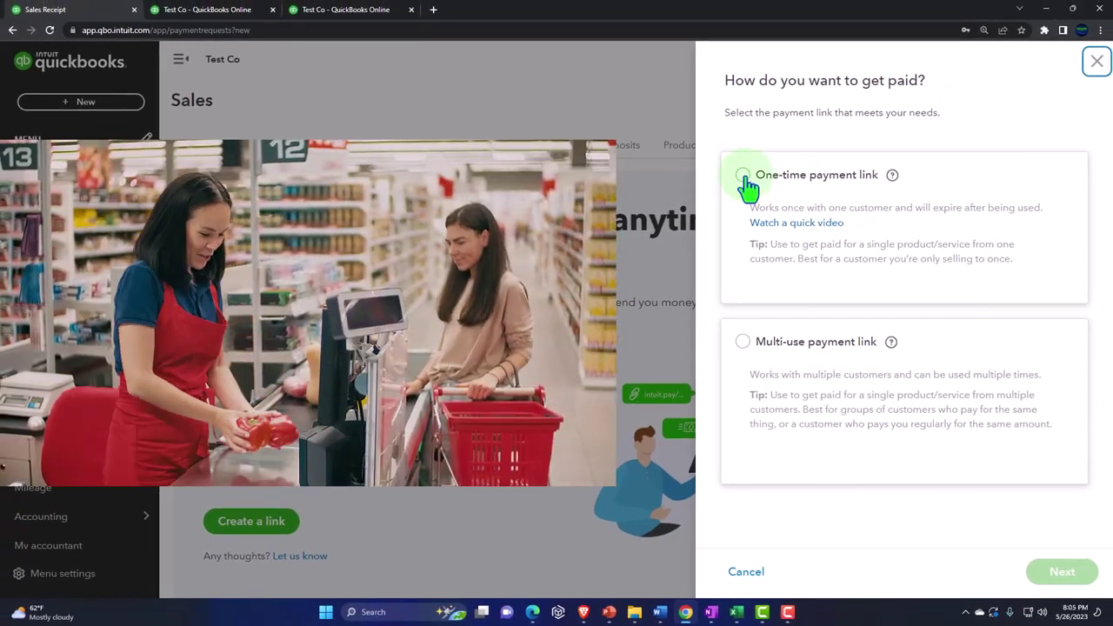
{"action": "left_click", "coordinate": [1063, 573]}
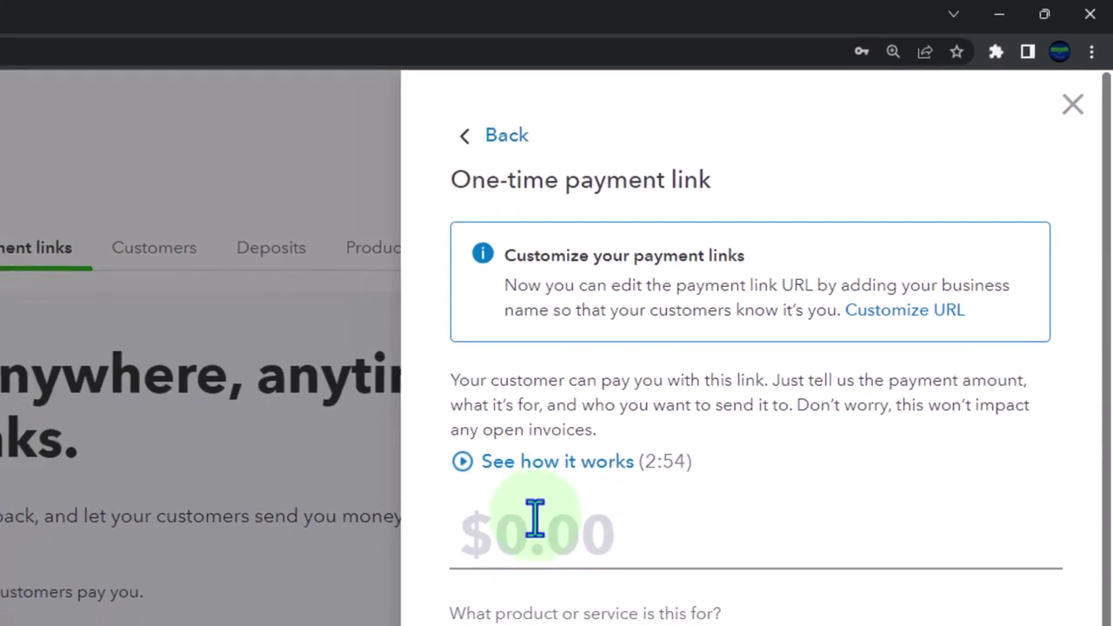
{"action": "left_click", "coordinate": [535, 520]}
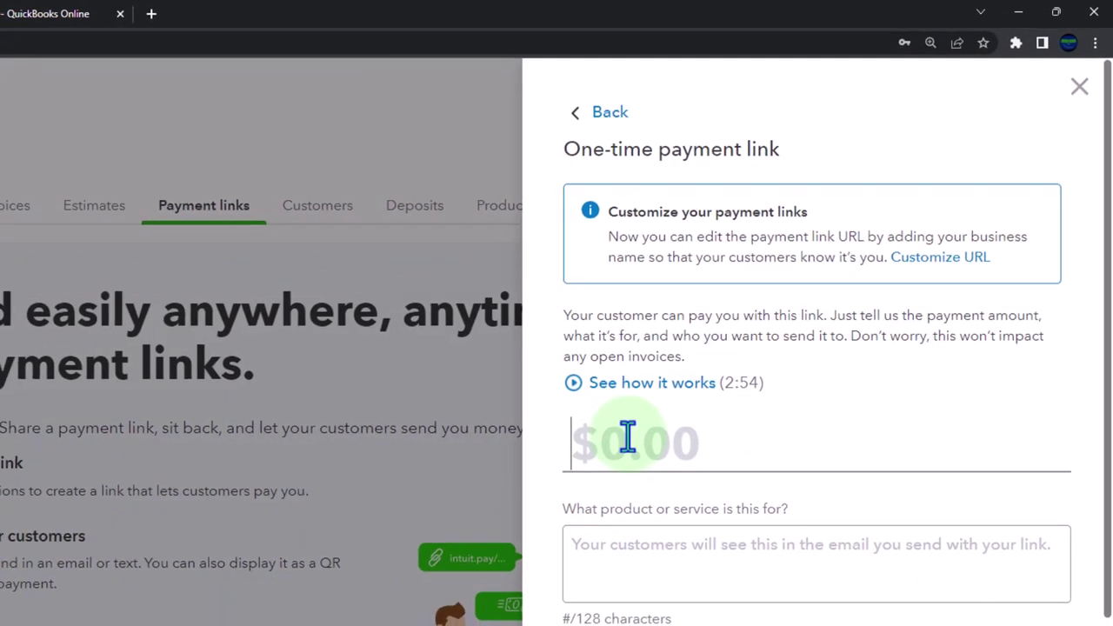
{"action": "type", "text": "1"}
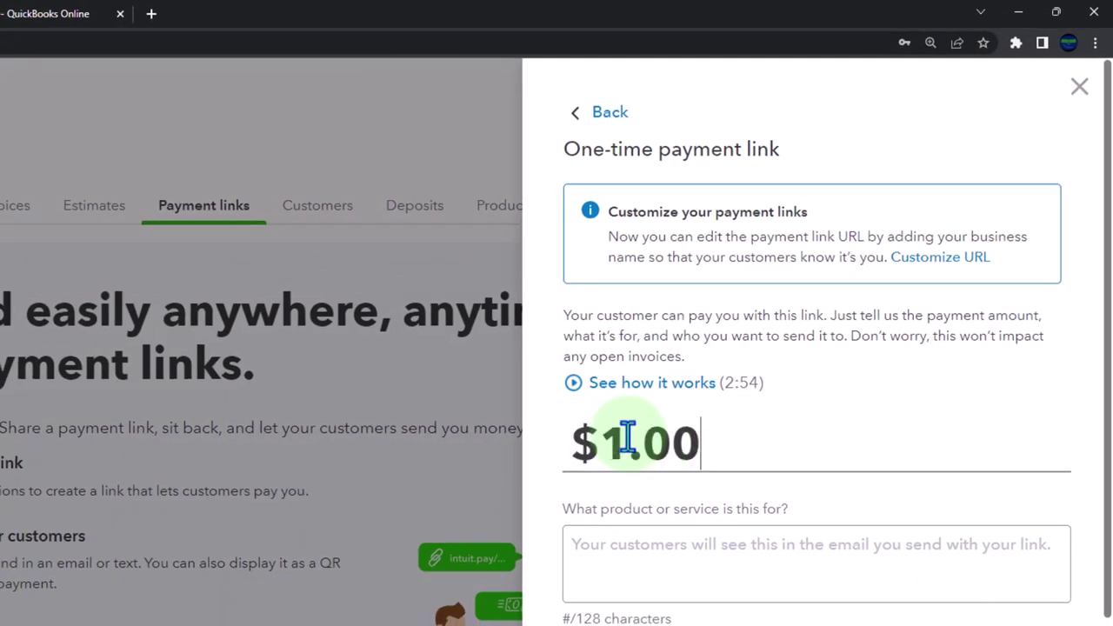
{"action": "key", "text": "Tab"}
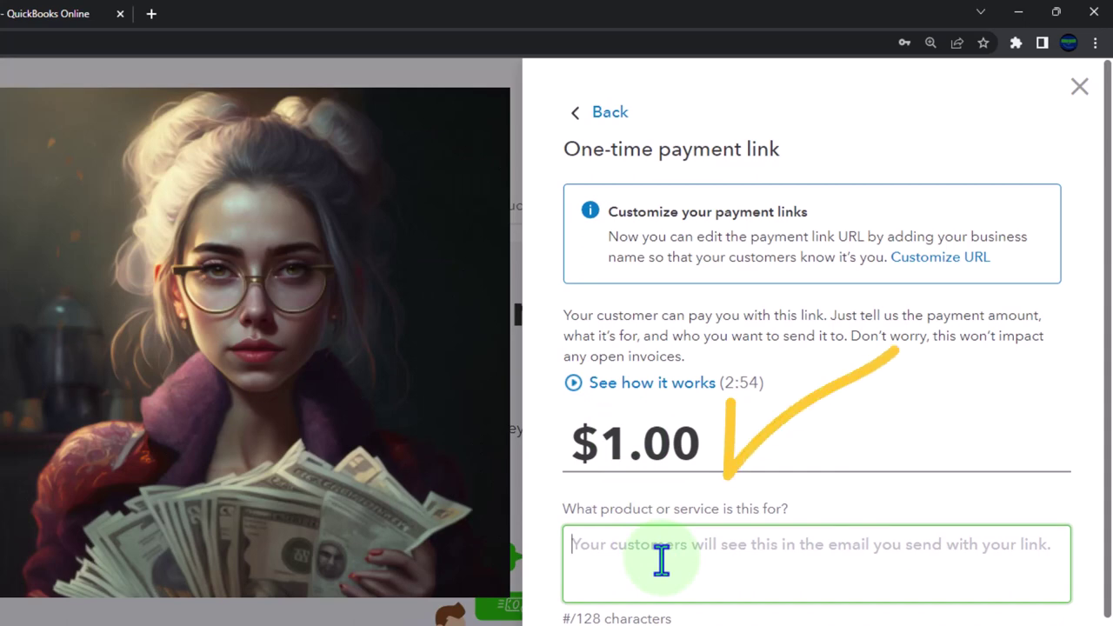
{"action": "type", "text": "Pro"}
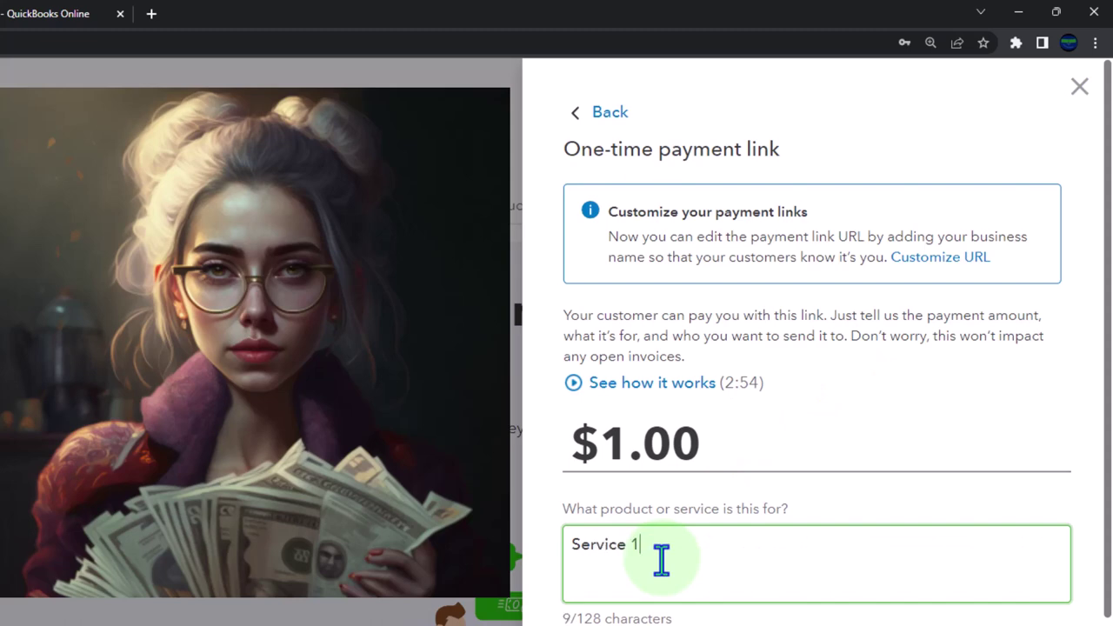
Select J Customer as the recipient of the payment link and review the enabled payment methods.
{"action": "scroll", "coordinate": [661, 561], "scroll_direction": "down", "scroll_amount": 4}
{"action": "key", "text": "Tab"}
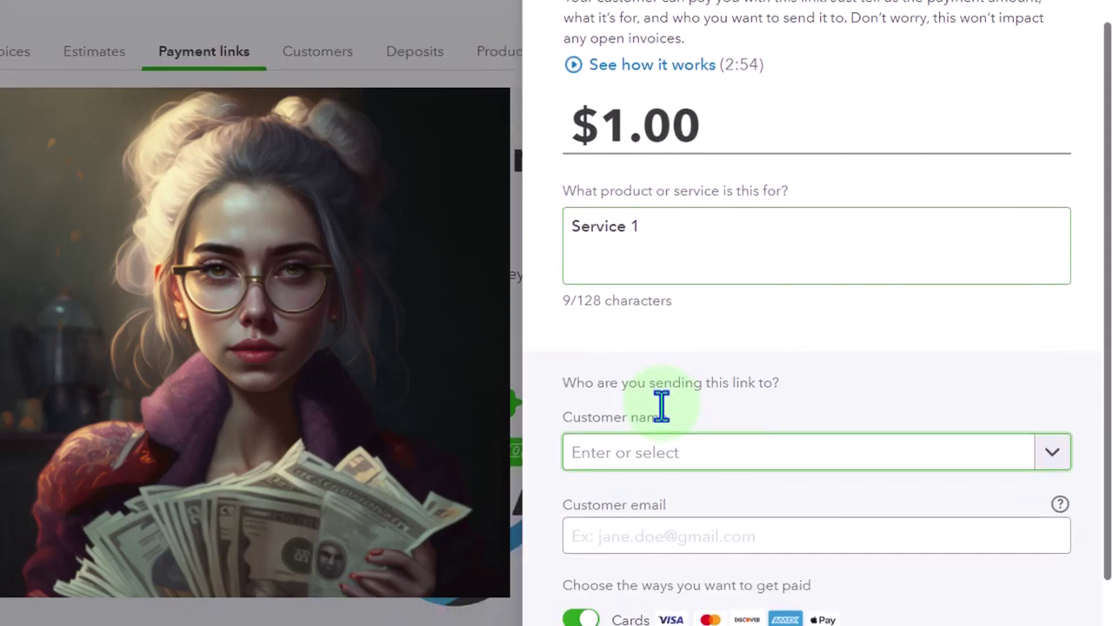
{"action": "left_click", "coordinate": [1053, 384]}
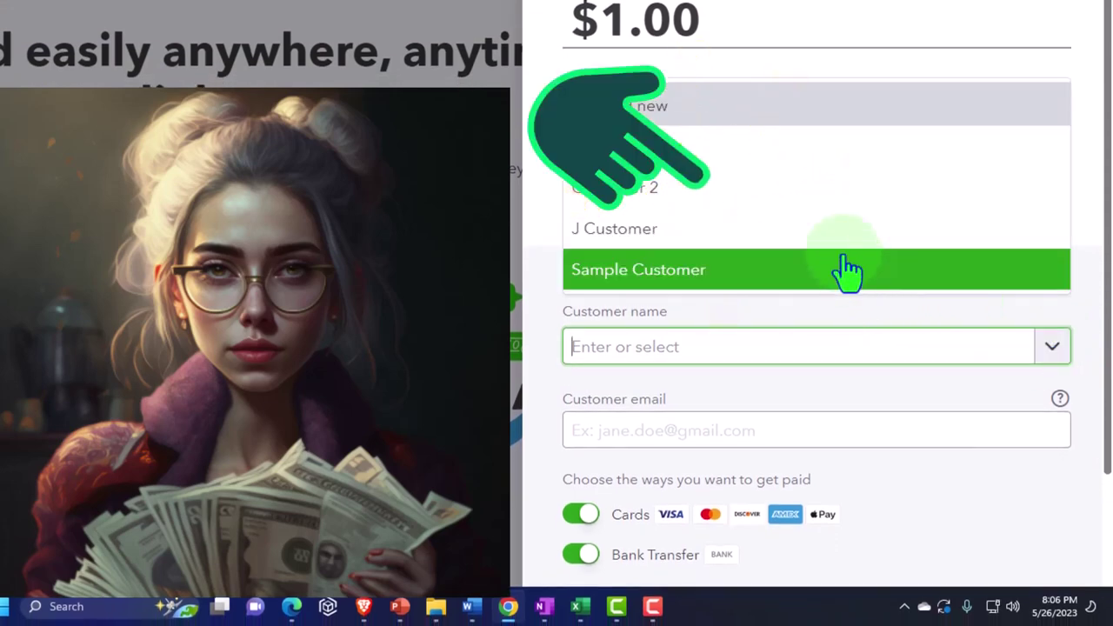
{"action": "left_click", "coordinate": [840, 247]}
{"action": "scroll", "coordinate": [844, 260], "scroll_direction": "down", "scroll_amount": 2}
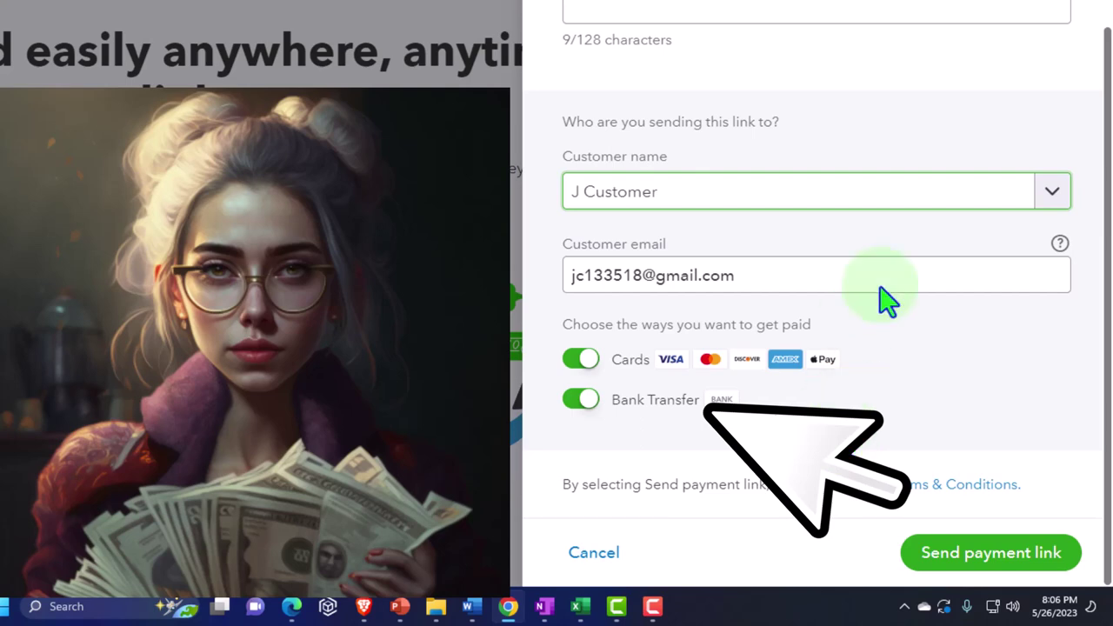
Try Company 1 as the payment link's recipient and set the customer name back to J Customer.
{"action": "left_click", "coordinate": [1046, 202]}
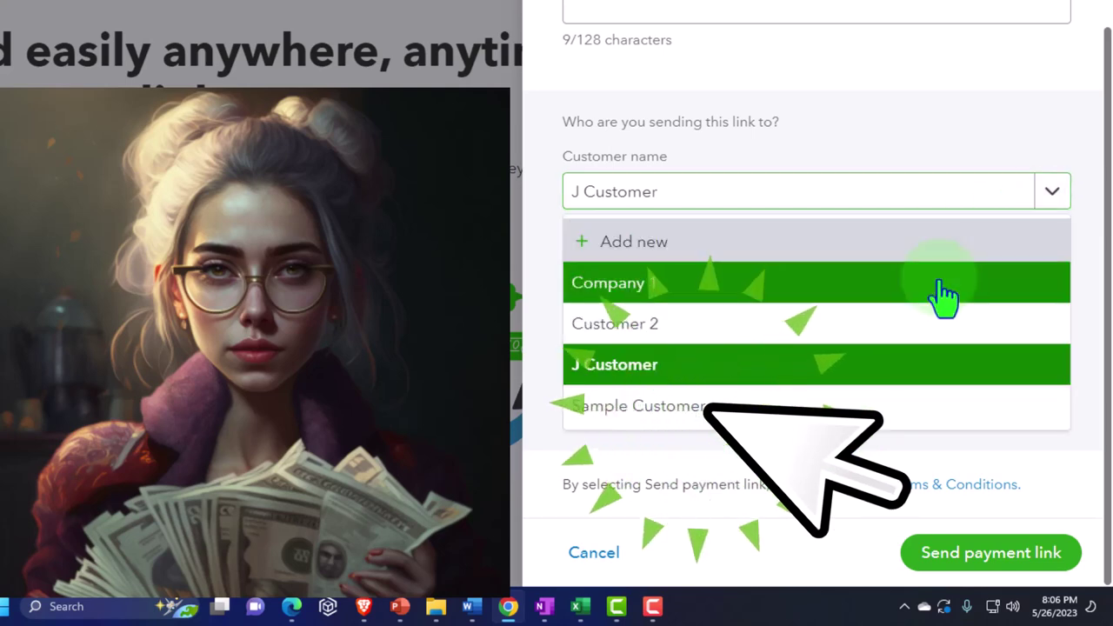
{"action": "left_click", "coordinate": [946, 289]}
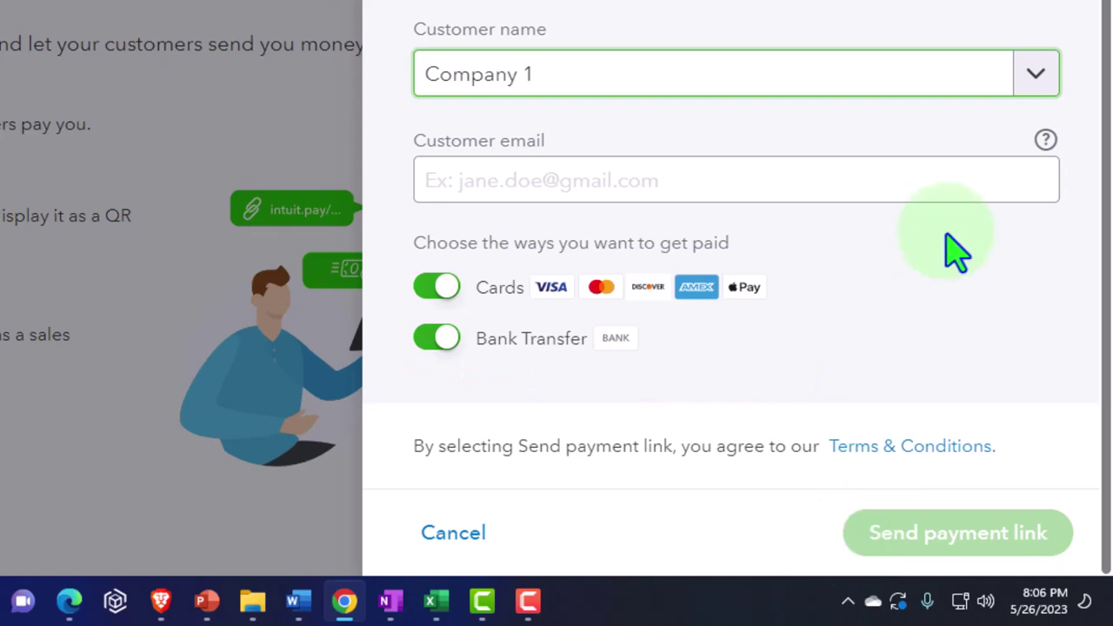
{"action": "left_click", "coordinate": [1039, 77]}
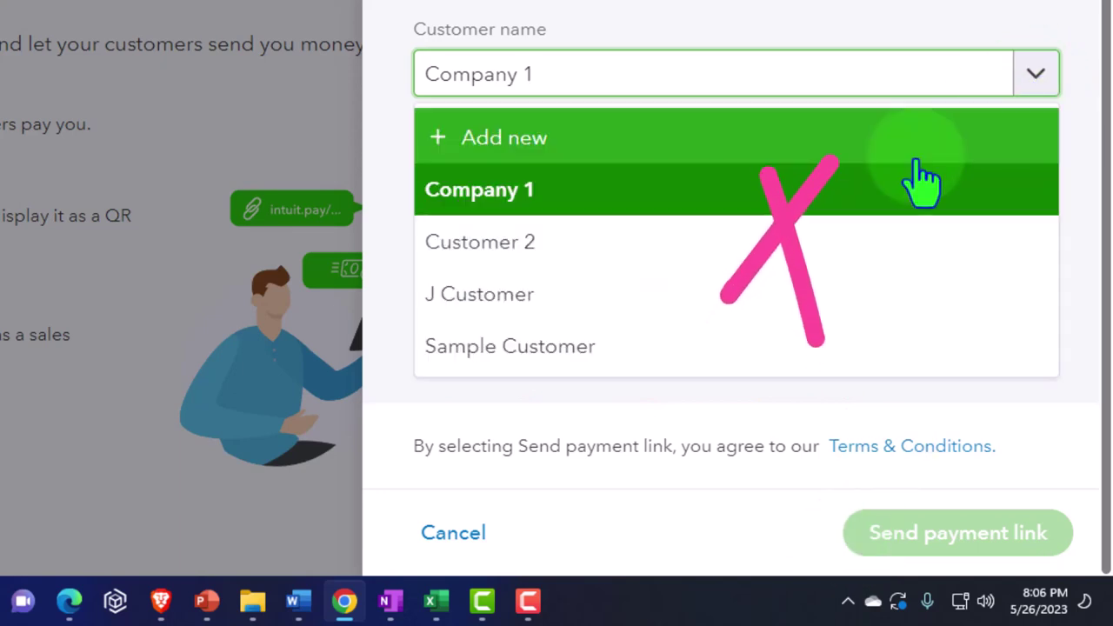
{"action": "key", "text": "ctrl+a"}
{"action": "key", "text": "BackSpace"}
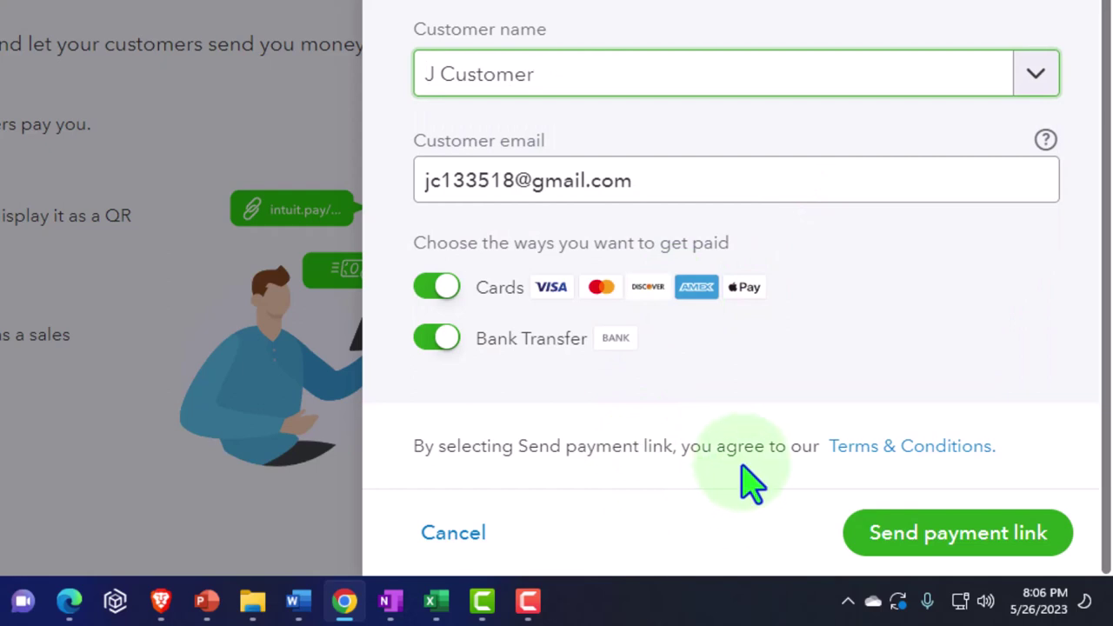
Review the amount, service description and payment methods of the payment link and send it to J Customer.
{"action": "scroll", "coordinate": [748, 483], "scroll_direction": "up", "scroll_amount": 5}
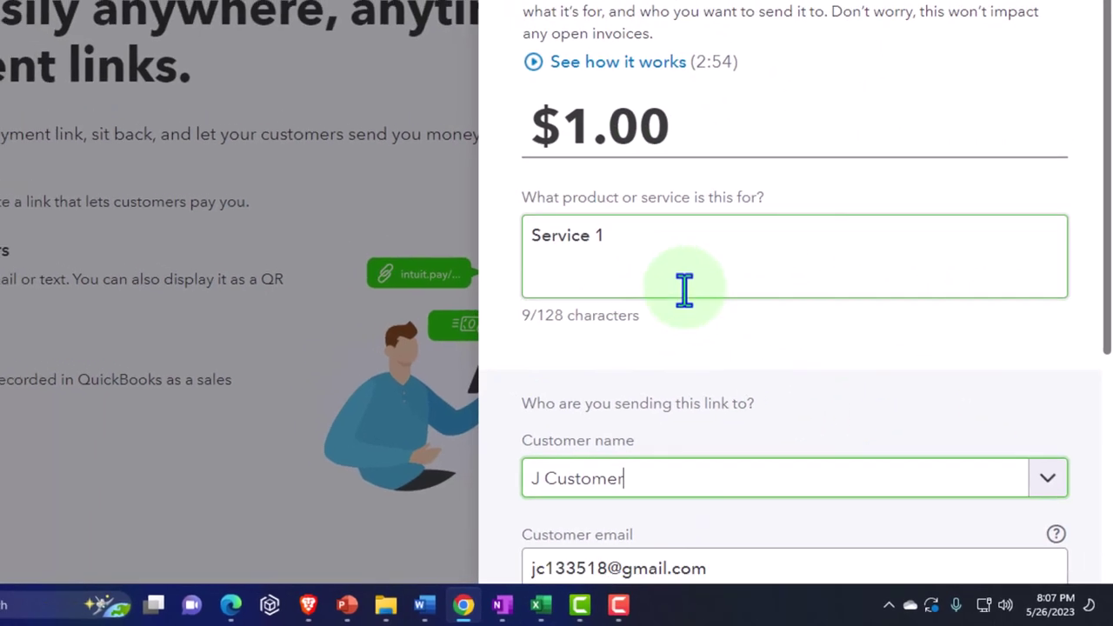
{"action": "scroll", "coordinate": [654, 290], "scroll_direction": "down", "scroll_amount": 3}
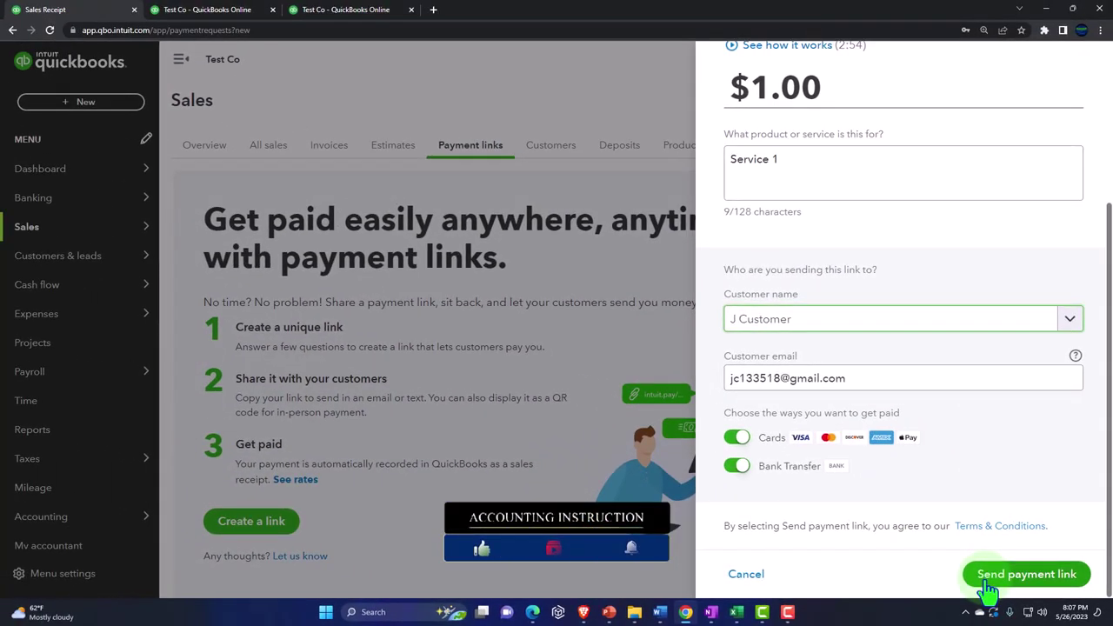
{"action": "left_click", "coordinate": [989, 583]}
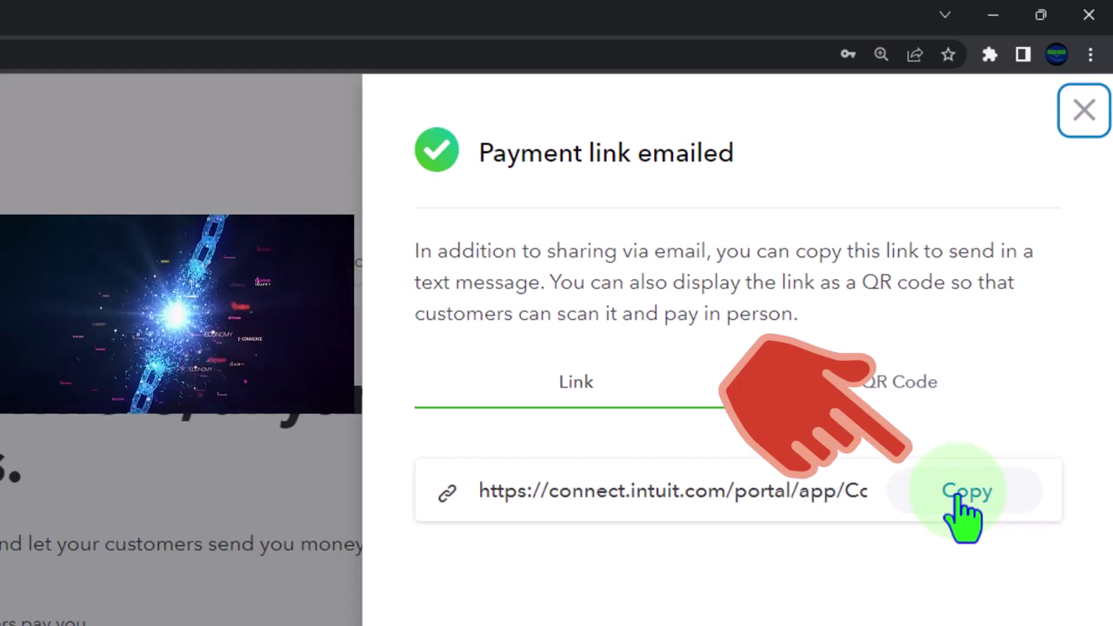
Copy the sent payment link's URL, display its QR code and close the confirmation.
{"action": "left_click", "coordinate": [959, 498]}
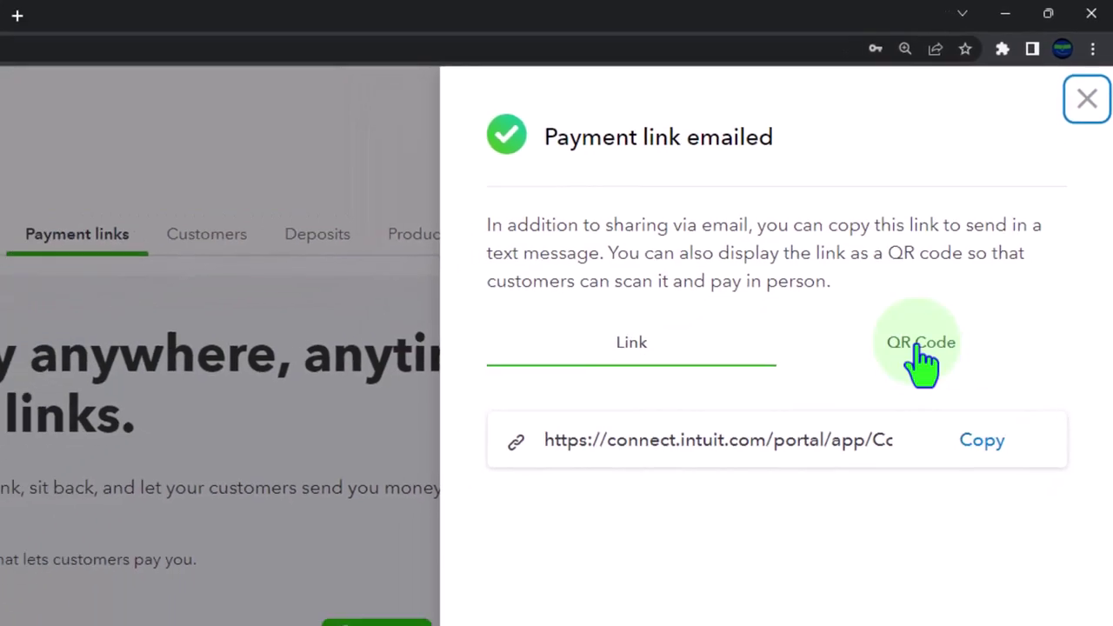
{"action": "left_click", "coordinate": [905, 369]}
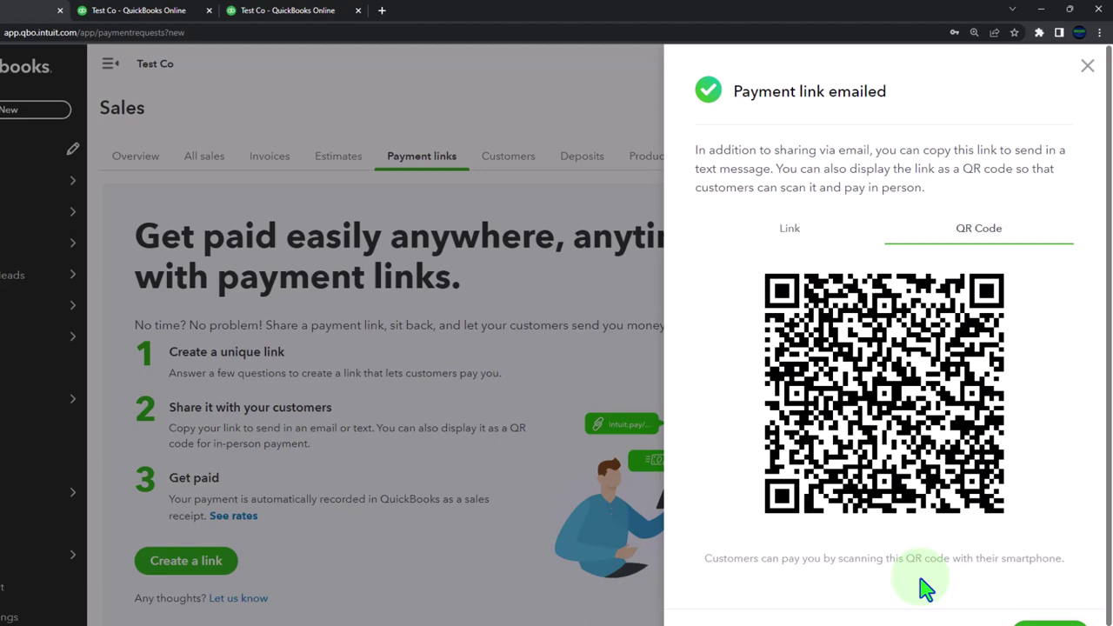
{"action": "scroll", "coordinate": [927, 589], "scroll_direction": "down", "scroll_amount": 1}
{"action": "left_click", "coordinate": [1048, 617]}
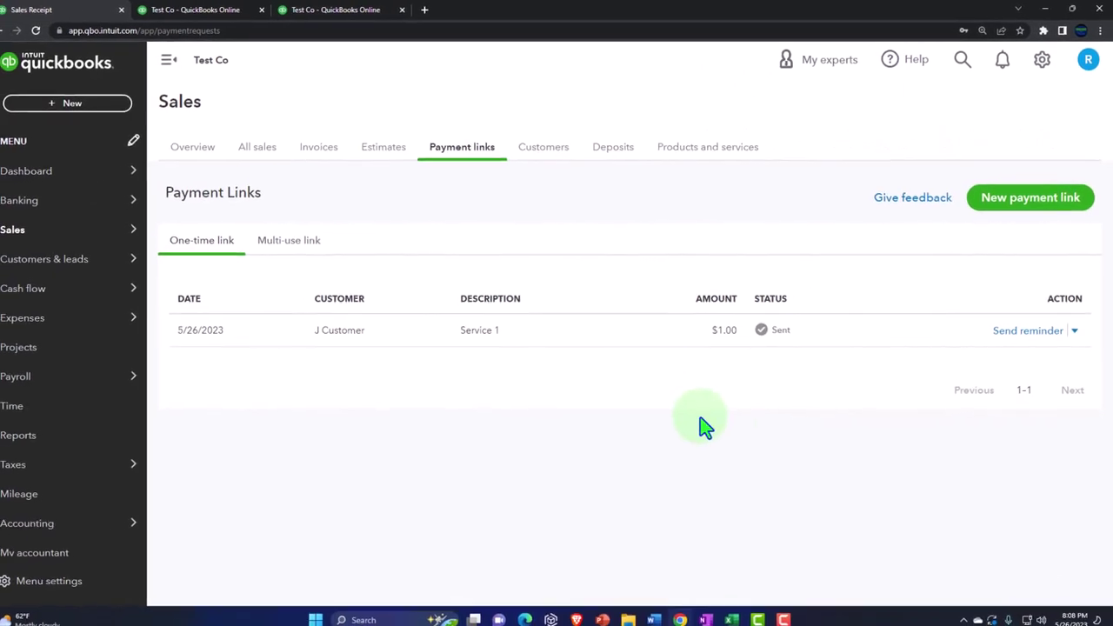
Open J Customer's record from the customer list and examine the transaction list.
{"action": "left_click", "coordinate": [540, 152]}
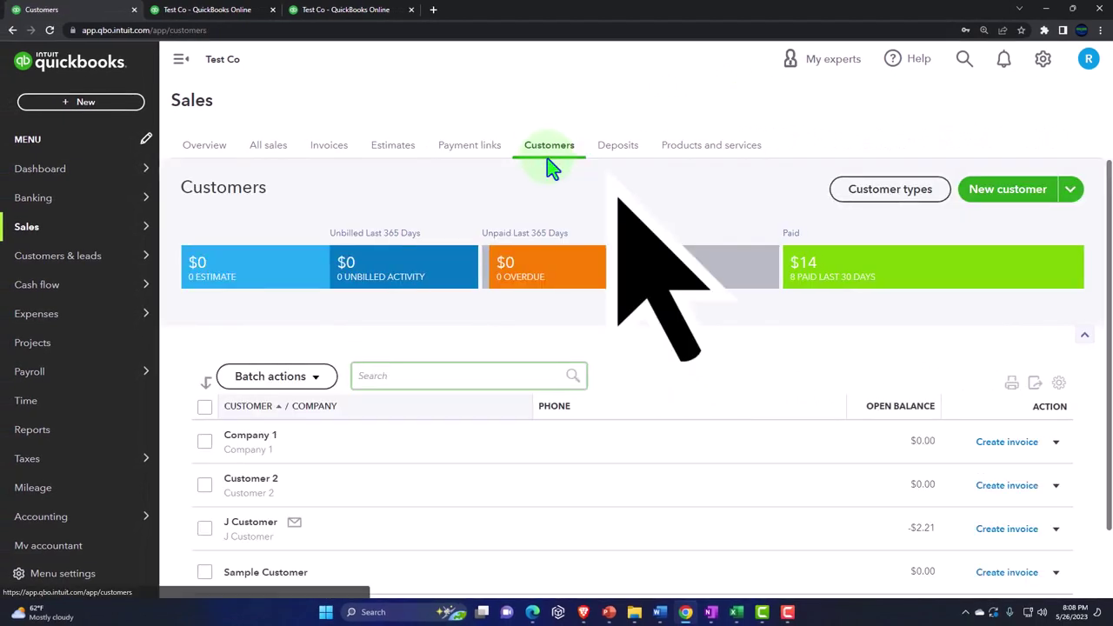
{"action": "scroll", "coordinate": [387, 424], "scroll_direction": "down", "scroll_amount": 1}
{"action": "left_click", "coordinate": [254, 447]}
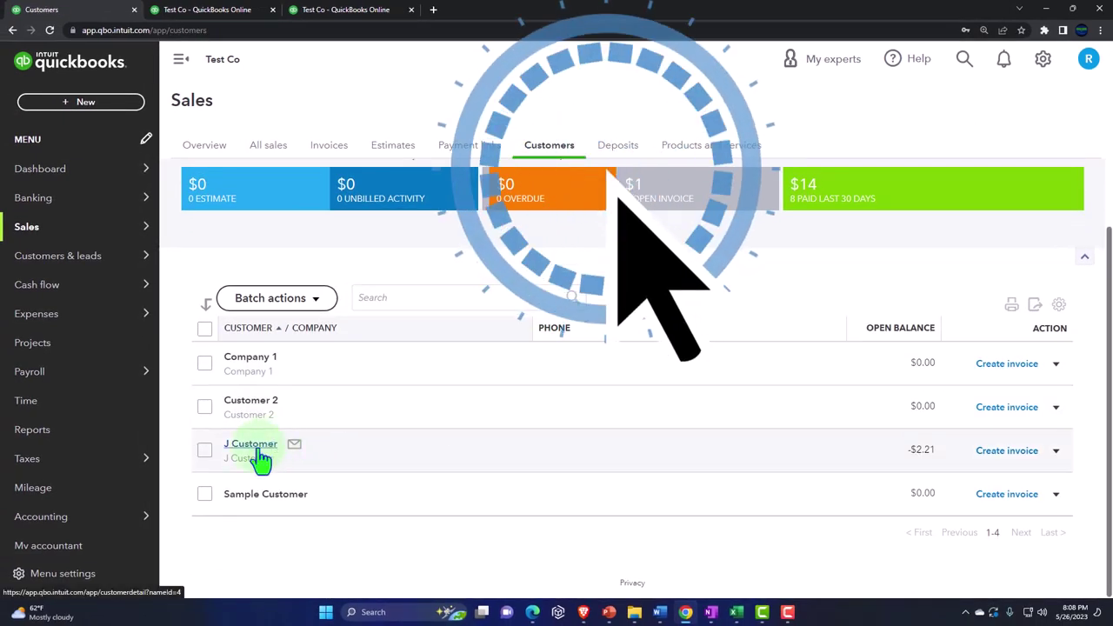
{"action": "scroll", "coordinate": [486, 408], "scroll_direction": "down", "scroll_amount": 2}
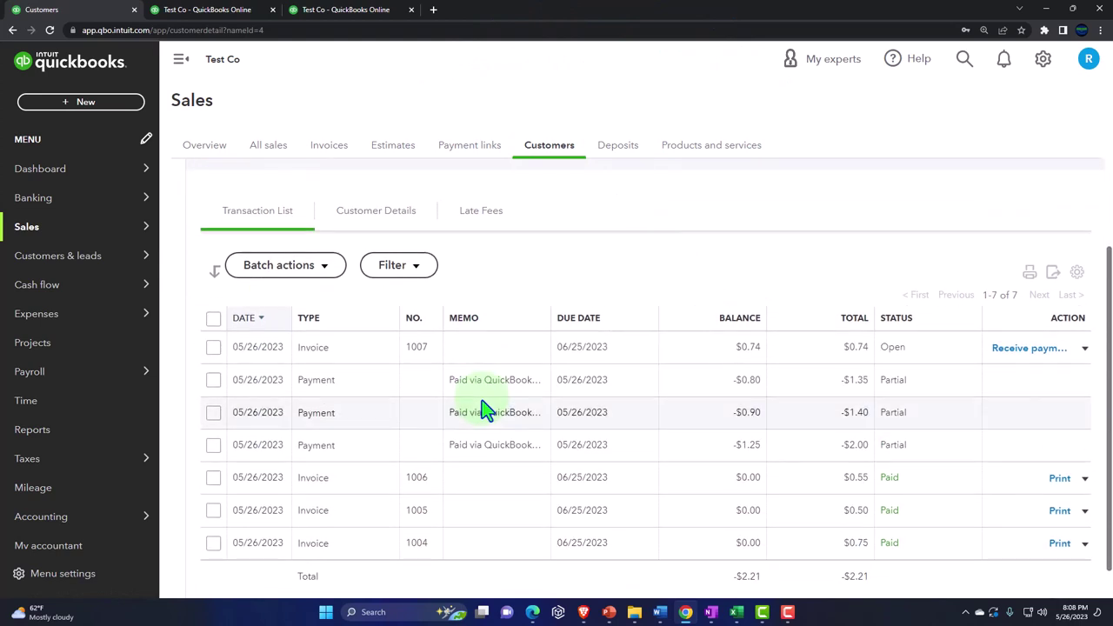
{"action": "scroll", "coordinate": [486, 412], "scroll_direction": "down", "scroll_amount": 1}
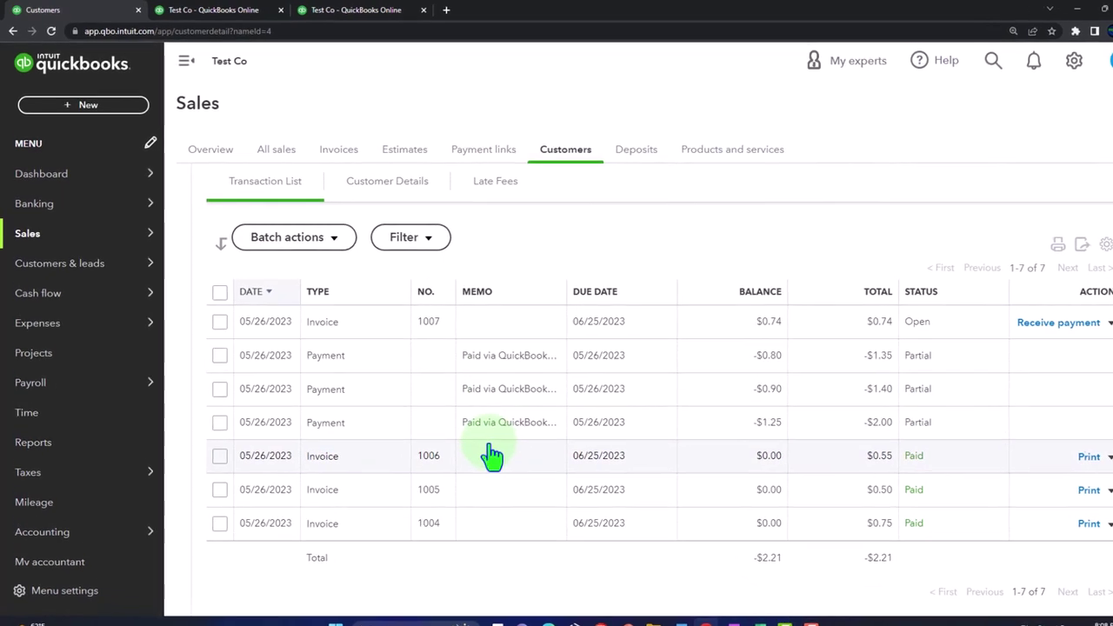
Switch to the customer's mailbox and start paying the $1.00 Service 1 request from the emailed payment link.
{"action": "left_click", "coordinate": [135, 127]}
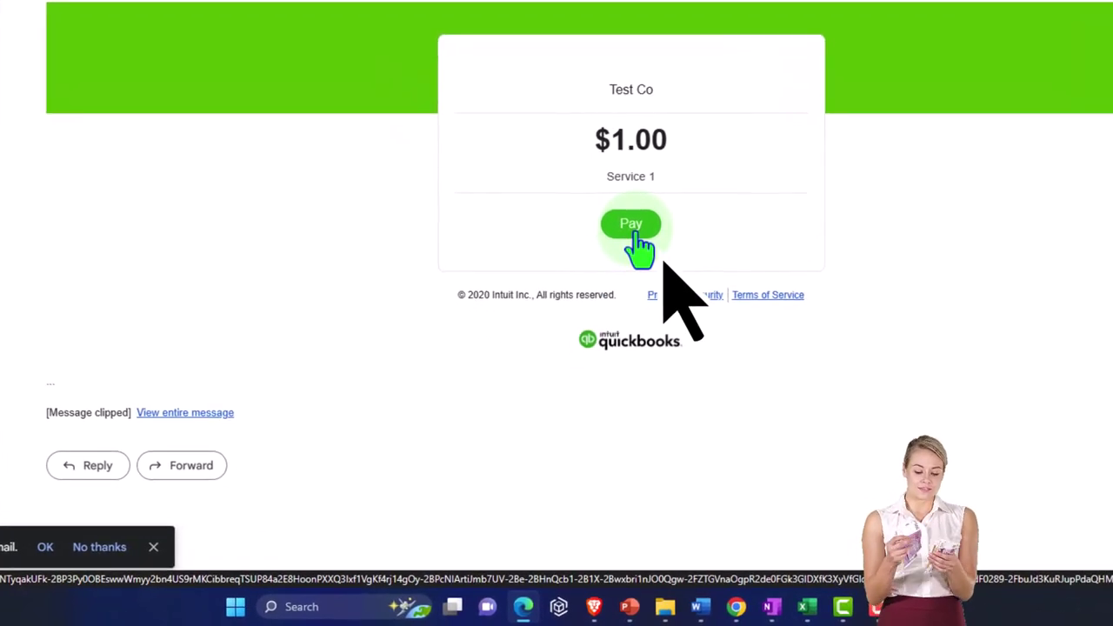
{"action": "left_click", "coordinate": [634, 246]}
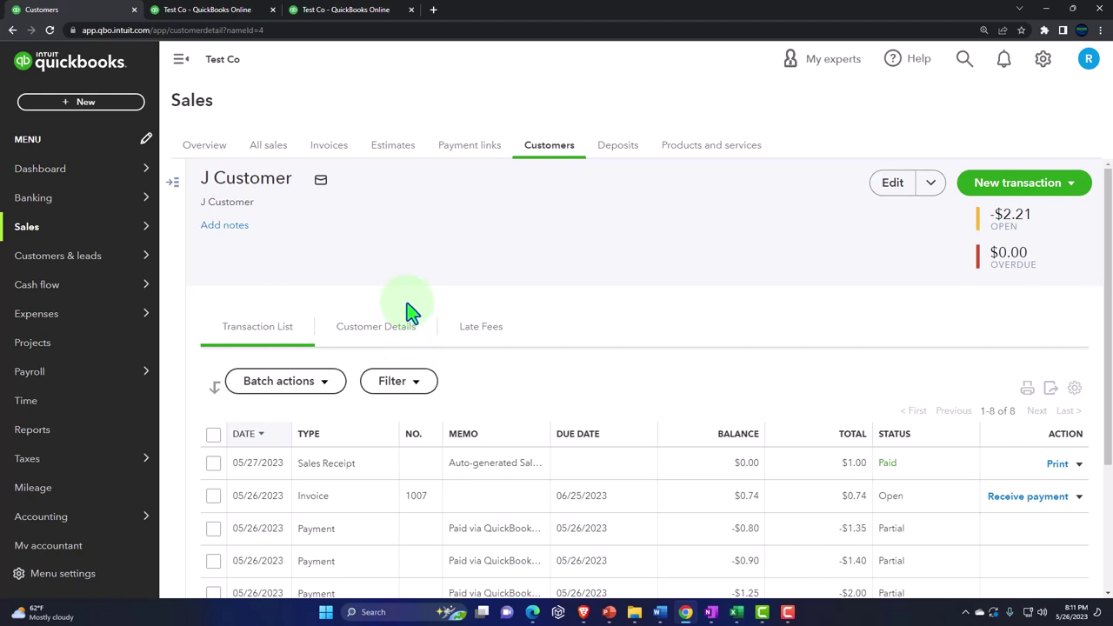
Examine the sales receipt entry in J Customer's transaction list and the transaction types available for creation.
{"action": "scroll", "coordinate": [410, 312], "scroll_direction": "down", "scroll_amount": 1}
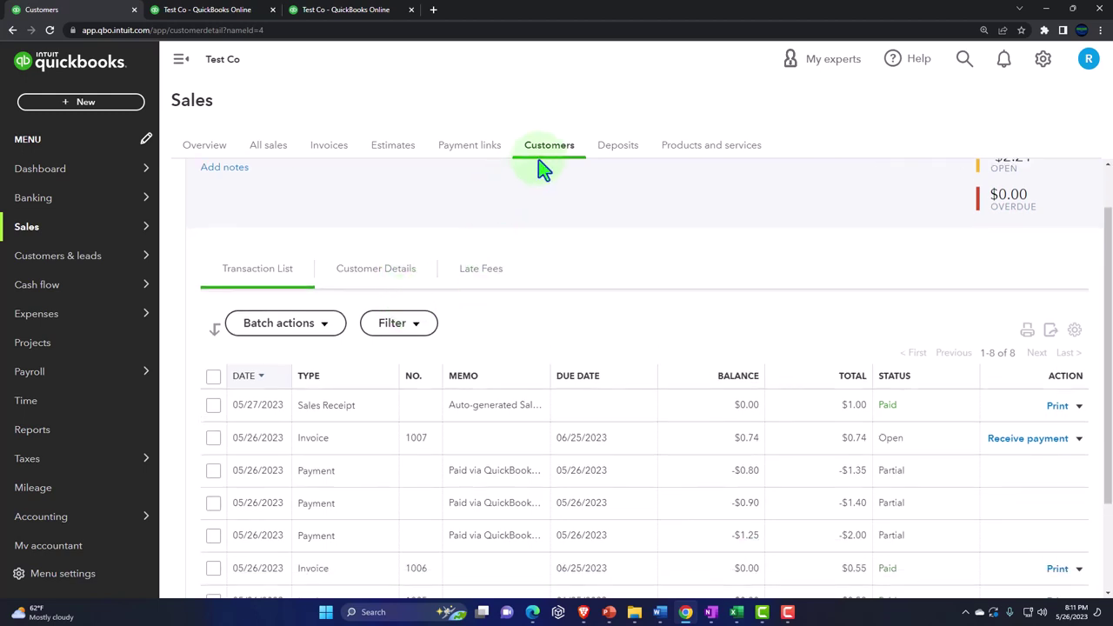
{"action": "scroll", "coordinate": [536, 218], "scroll_direction": "down", "scroll_amount": 2}
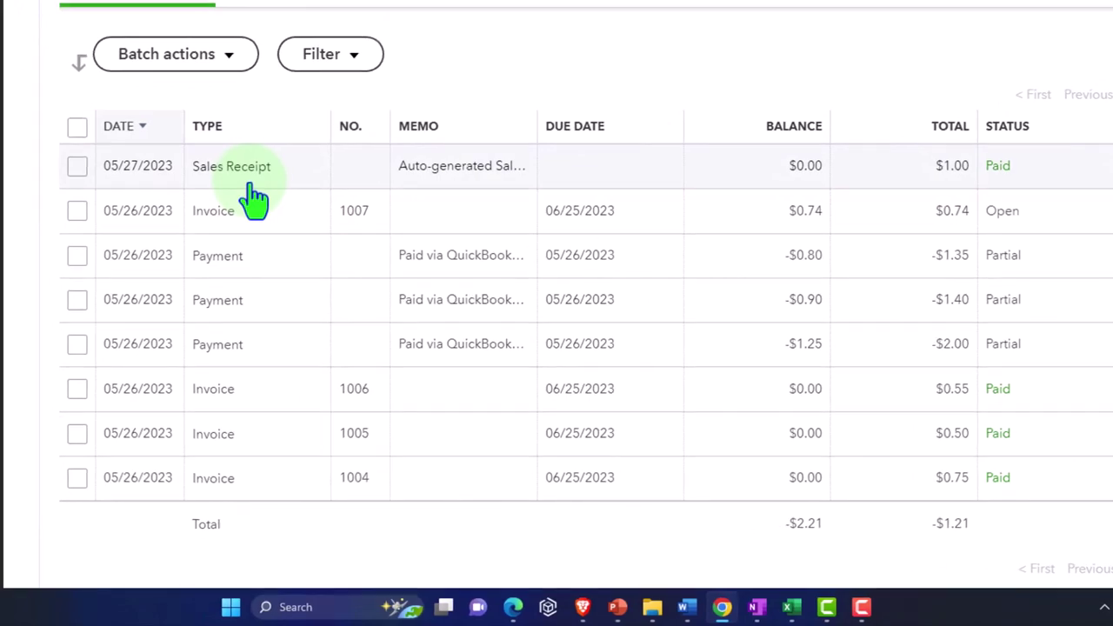
{"action": "left_click", "coordinate": [26, 35]}
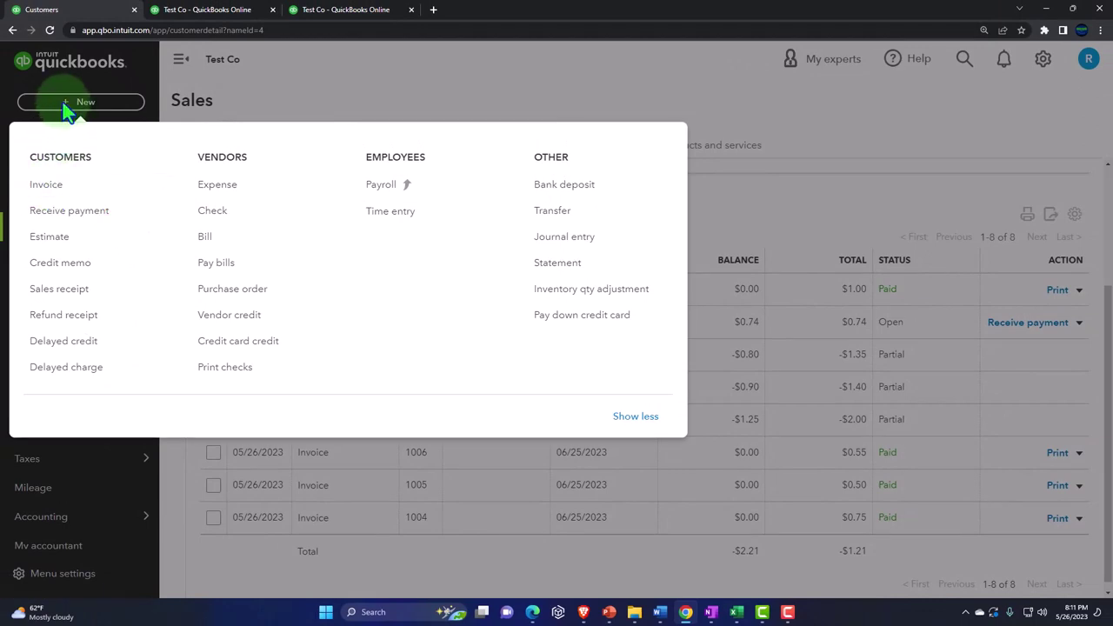
{"action": "left_click", "coordinate": [65, 102]}
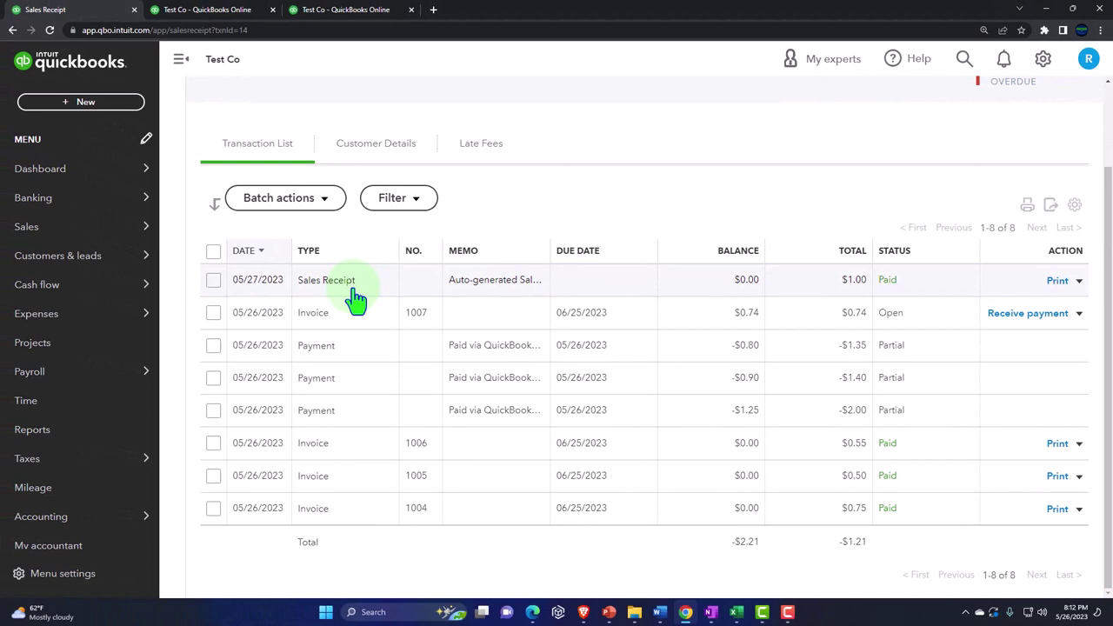
Open the 05/27/2023 sales receipt for J Customer and examine its date, payment method and service line.
{"action": "left_click", "coordinate": [356, 297]}
{"action": "scroll", "coordinate": [374, 375], "scroll_direction": "down", "scroll_amount": 1}
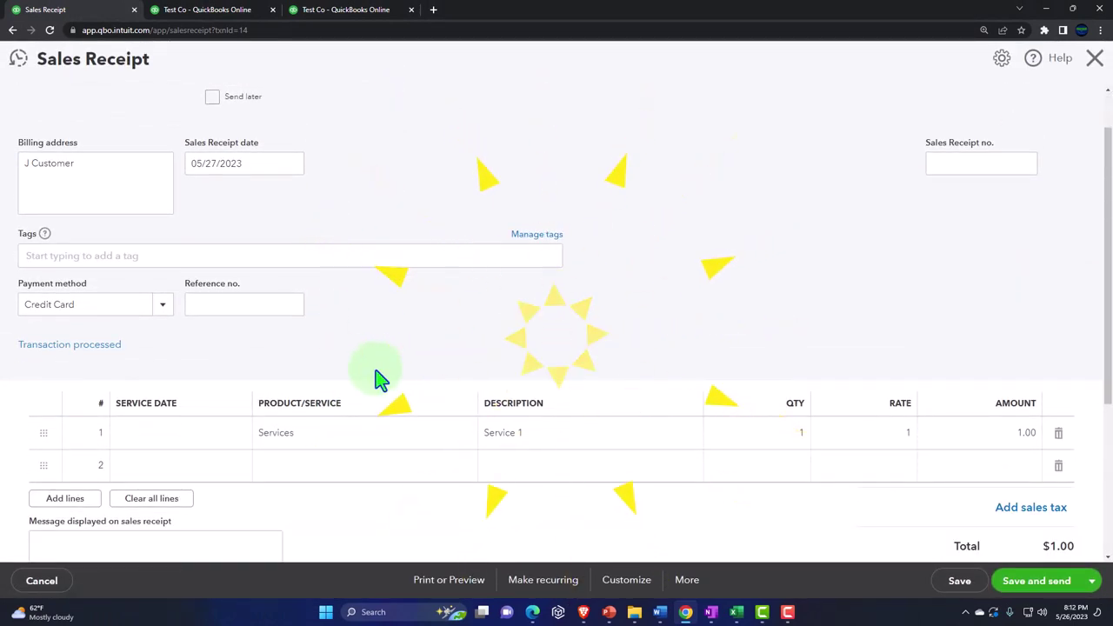
{"action": "scroll", "coordinate": [380, 376], "scroll_direction": "down", "scroll_amount": 1}
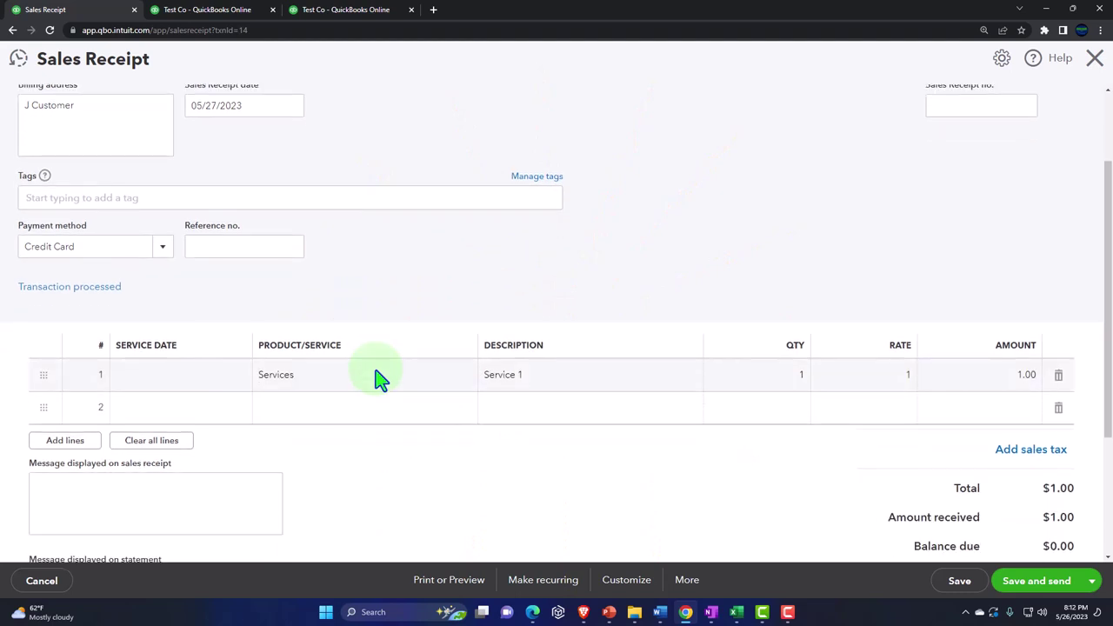
{"action": "scroll", "coordinate": [380, 379], "scroll_direction": "up", "scroll_amount": 2}
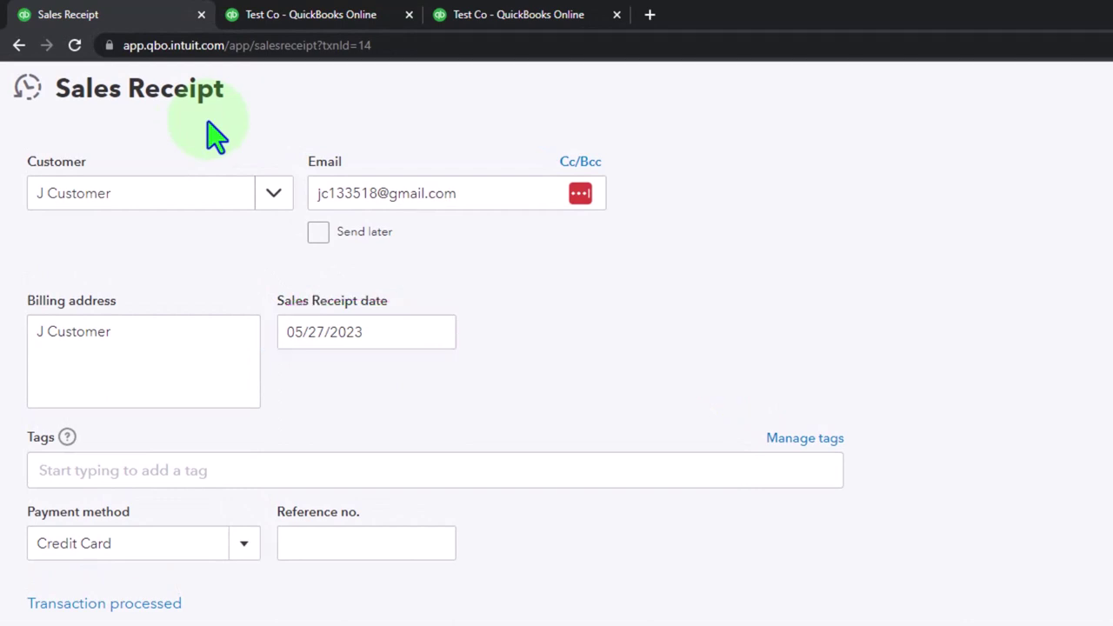
{"action": "scroll", "coordinate": [666, 430], "scroll_direction": "down", "scroll_amount": 1}
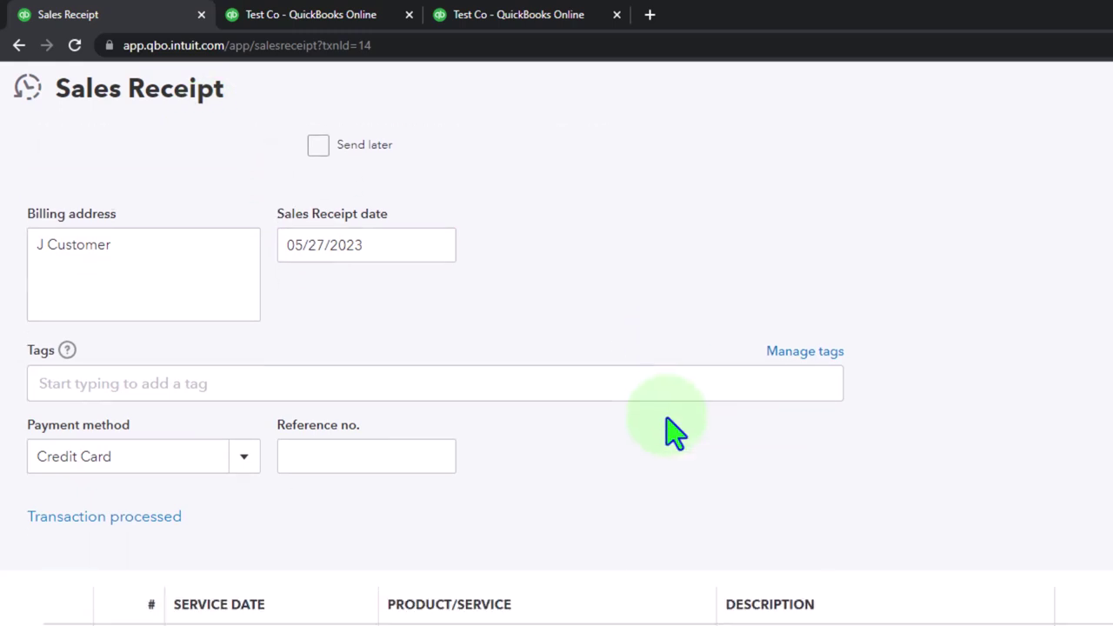
{"action": "scroll", "coordinate": [676, 432], "scroll_direction": "down", "scroll_amount": 1}
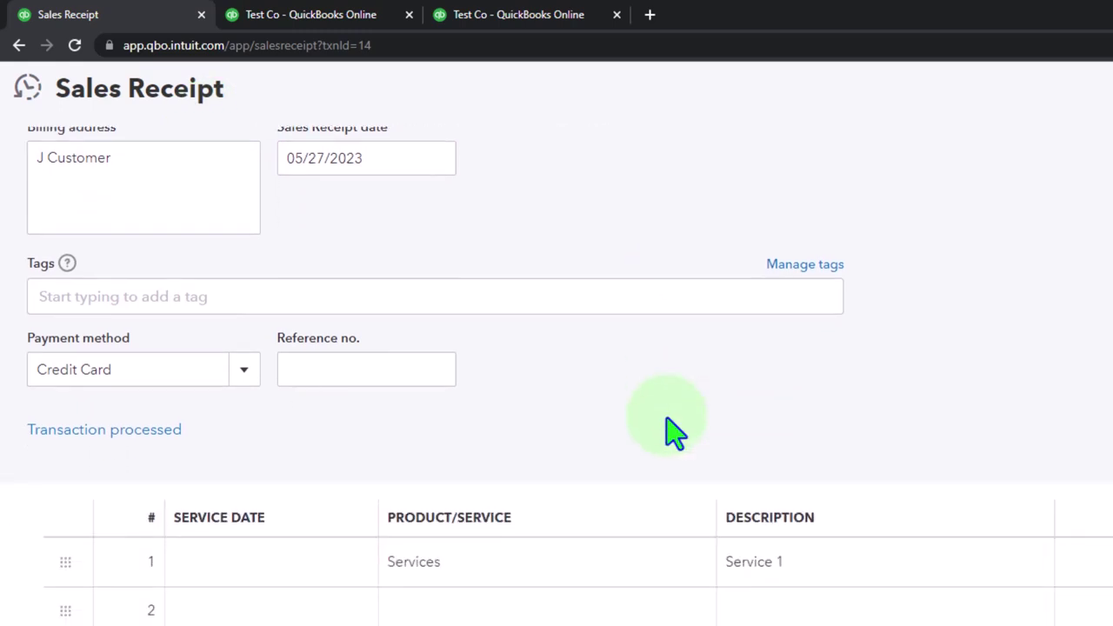
{"action": "scroll", "coordinate": [676, 432], "scroll_direction": "down", "scroll_amount": 2}
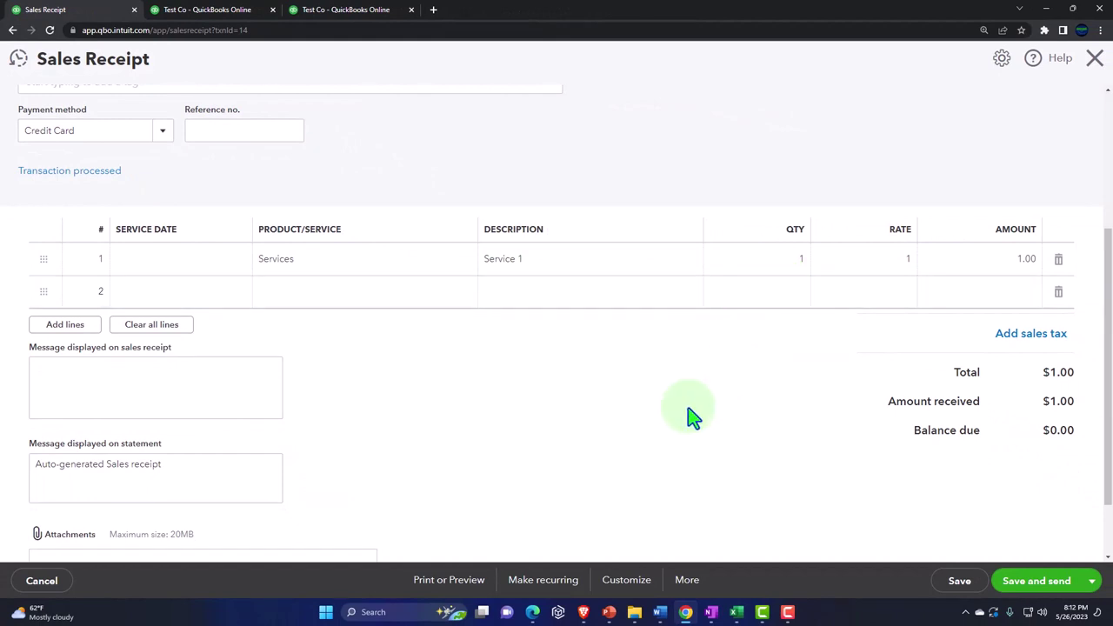
Examine the sales receipt's statement message, amounts and totals, and close the receipt without changes.
{"action": "scroll", "coordinate": [691, 415], "scroll_direction": "up", "scroll_amount": 1}
{"action": "scroll", "coordinate": [676, 426], "scroll_direction": "down", "scroll_amount": 1}
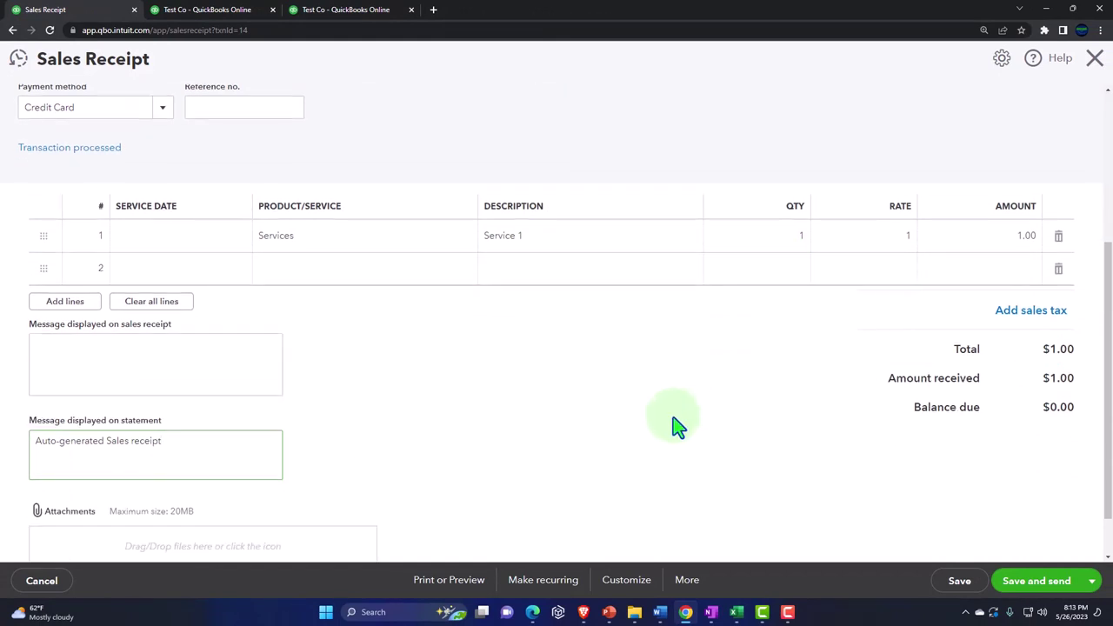
{"action": "left_click", "coordinate": [204, 467]}
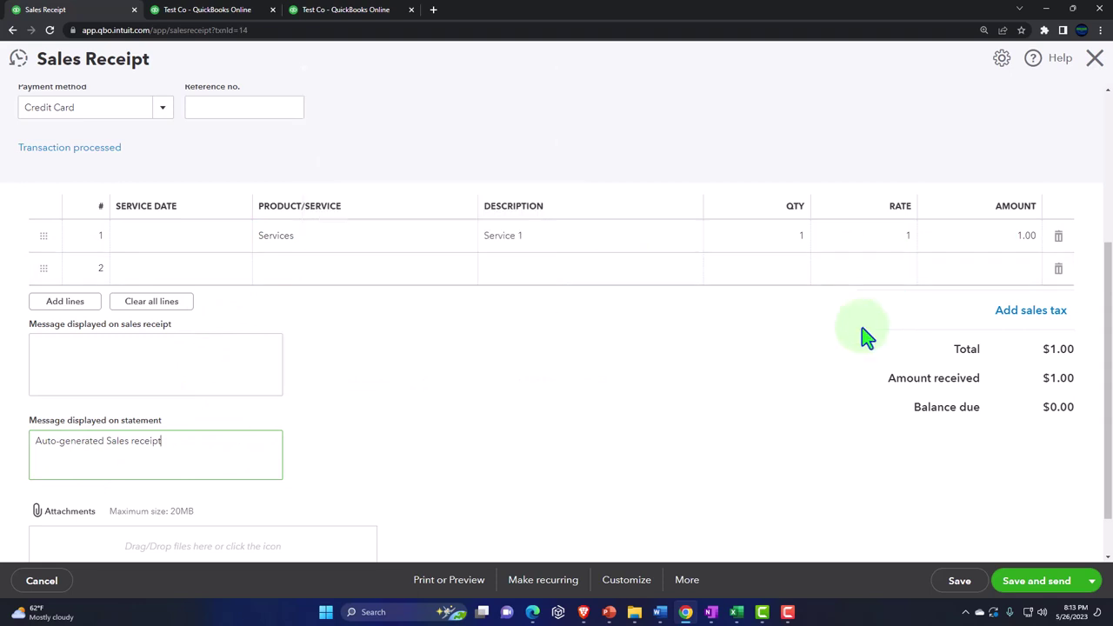
{"action": "scroll", "coordinate": [864, 335], "scroll_direction": "down", "scroll_amount": 1}
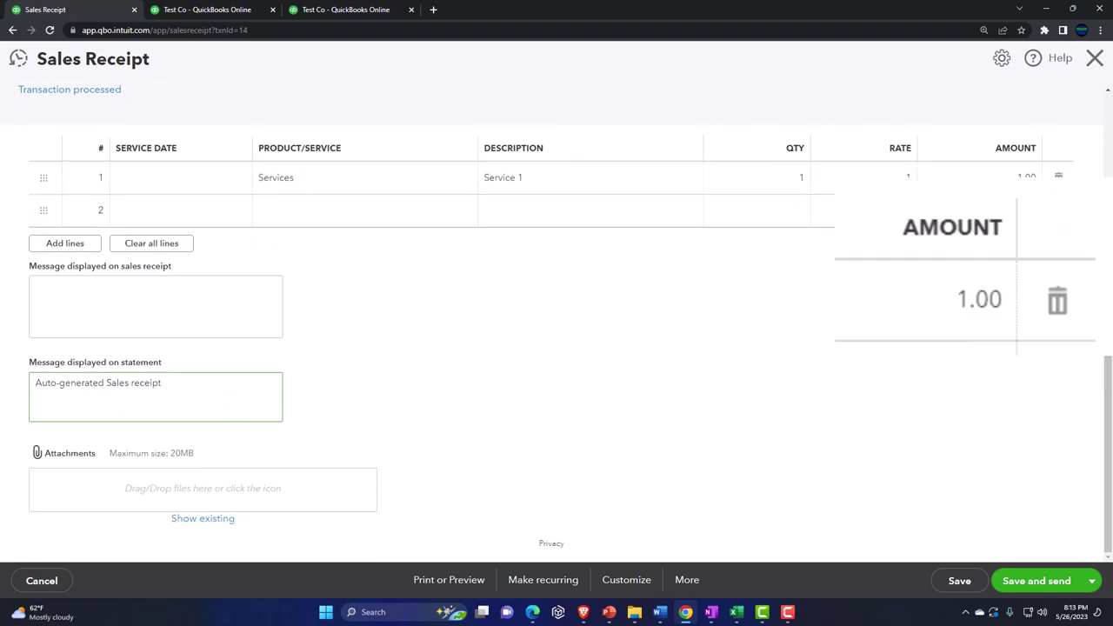
{"action": "scroll", "coordinate": [841, 360], "scroll_direction": "up", "scroll_amount": 4}
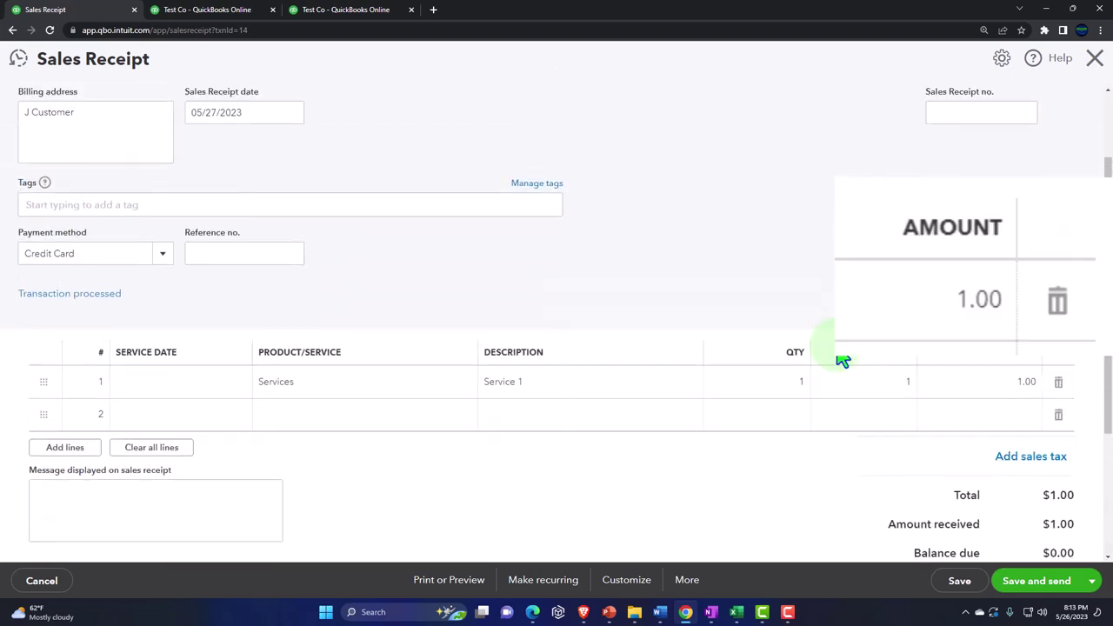
{"action": "left_click", "coordinate": [1096, 59]}
Rerun the 2023 Balance Sheet report and examine the accounts receivable and payments to deposit balances.
{"action": "left_click", "coordinate": [199, 10]}
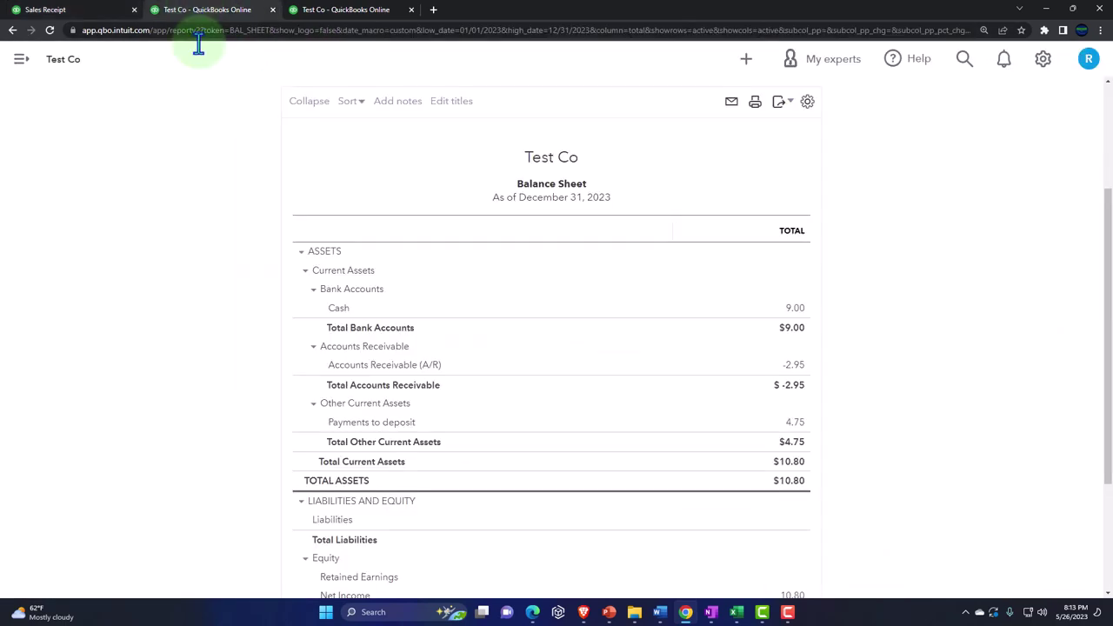
{"action": "scroll", "coordinate": [263, 254], "scroll_direction": "up", "scroll_amount": 3}
{"action": "left_click", "coordinate": [645, 233]}
{"action": "scroll", "coordinate": [716, 336], "scroll_direction": "down", "scroll_amount": 3}
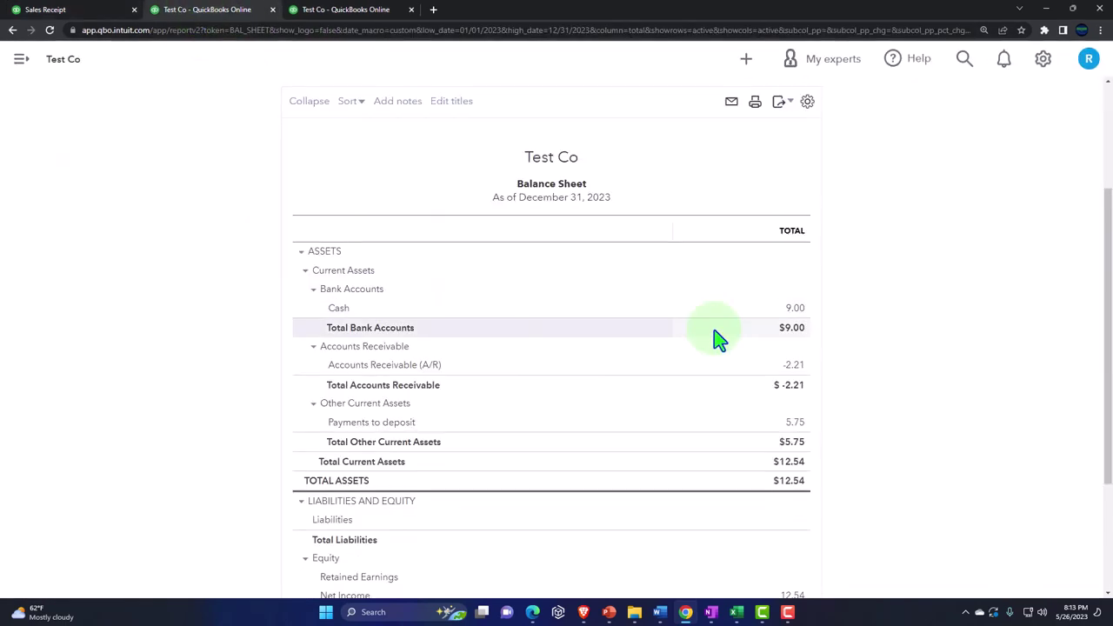
{"action": "scroll", "coordinate": [746, 294], "scroll_direction": "down", "scroll_amount": 1}
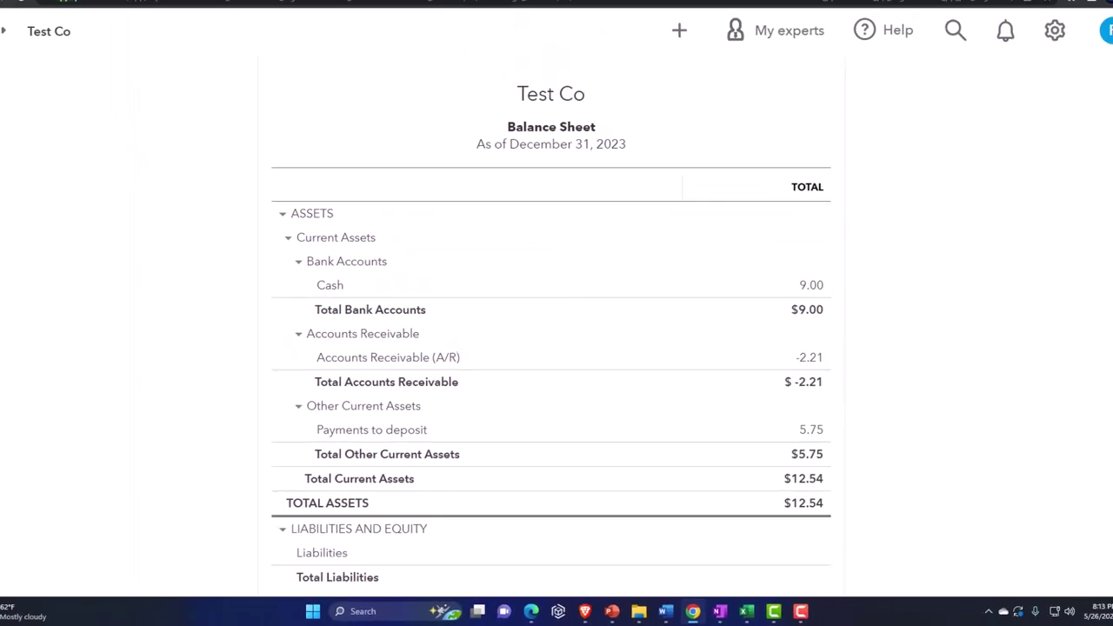
Return to J Customer's transaction list and reopen the 05/27/2023 sales receipt.
{"action": "left_click", "coordinate": [94, 12]}
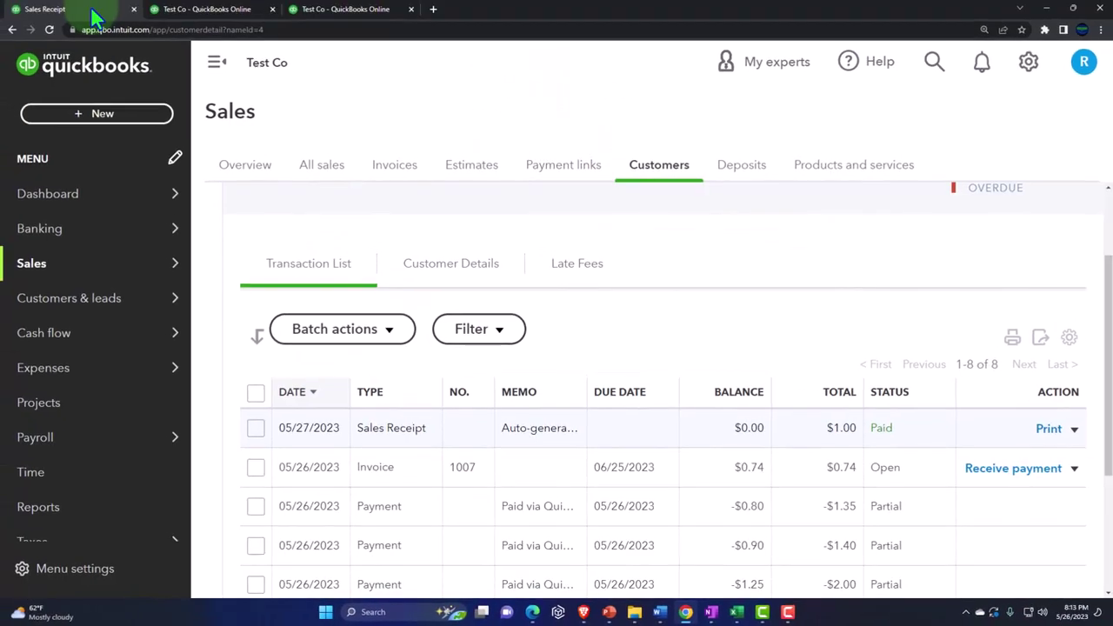
{"action": "left_click", "coordinate": [416, 440]}
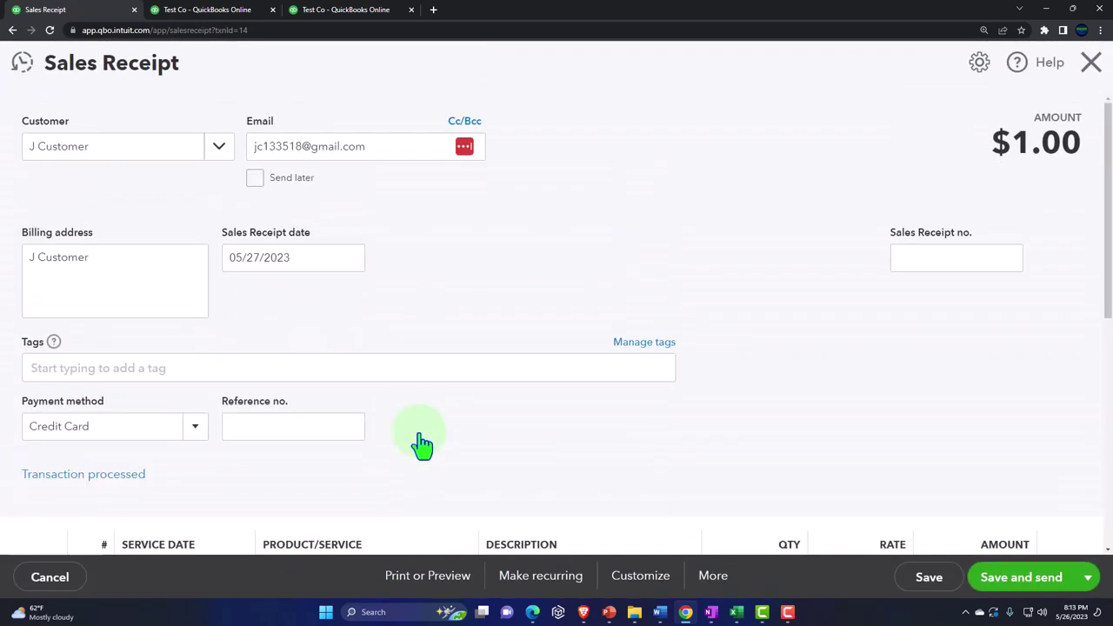
Review the sales receipt's header and service line, close it unchanged, and open the deposits from QuickBooks Payments.
{"action": "scroll", "coordinate": [422, 443], "scroll_direction": "down", "scroll_amount": 1}
{"action": "scroll", "coordinate": [421, 443], "scroll_direction": "down", "scroll_amount": 1}
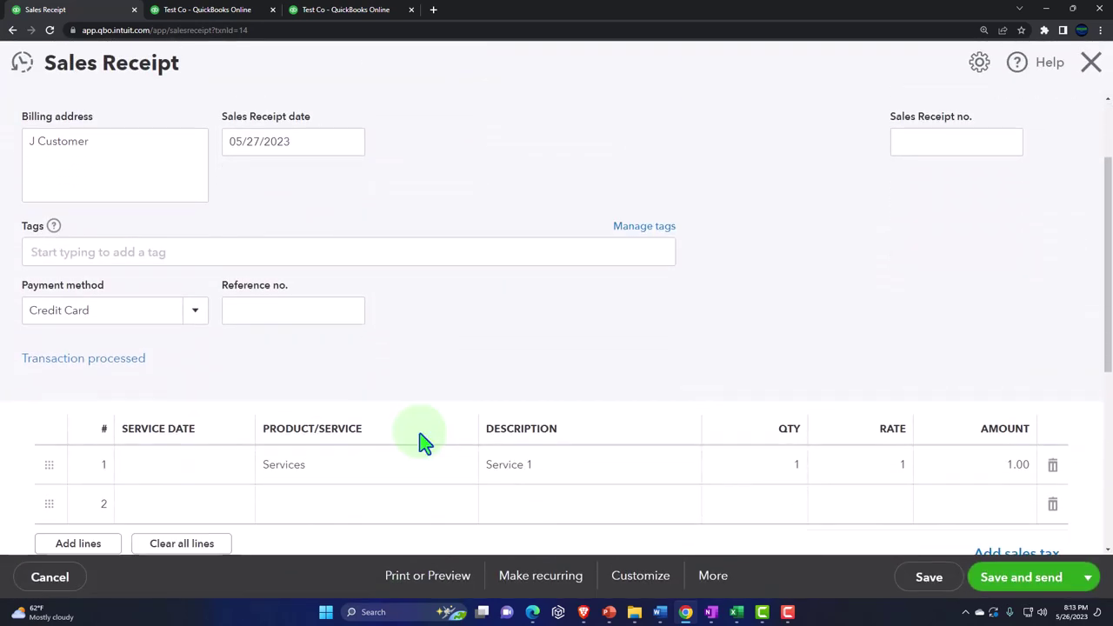
{"action": "scroll", "coordinate": [422, 444], "scroll_direction": "up", "scroll_amount": 2}
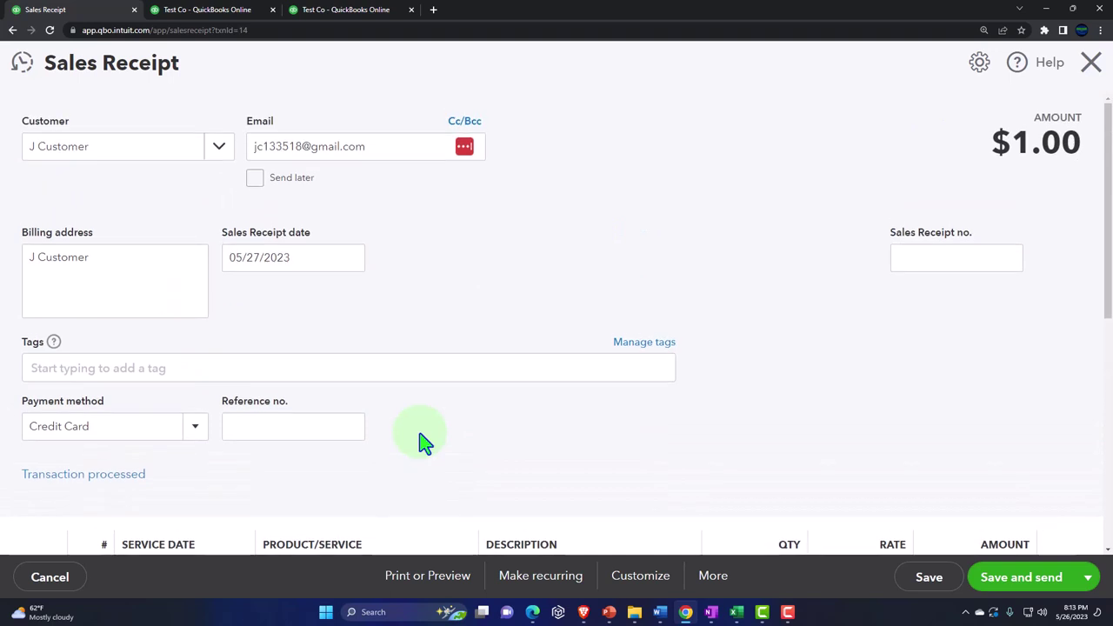
{"action": "left_click", "coordinate": [1088, 76]}
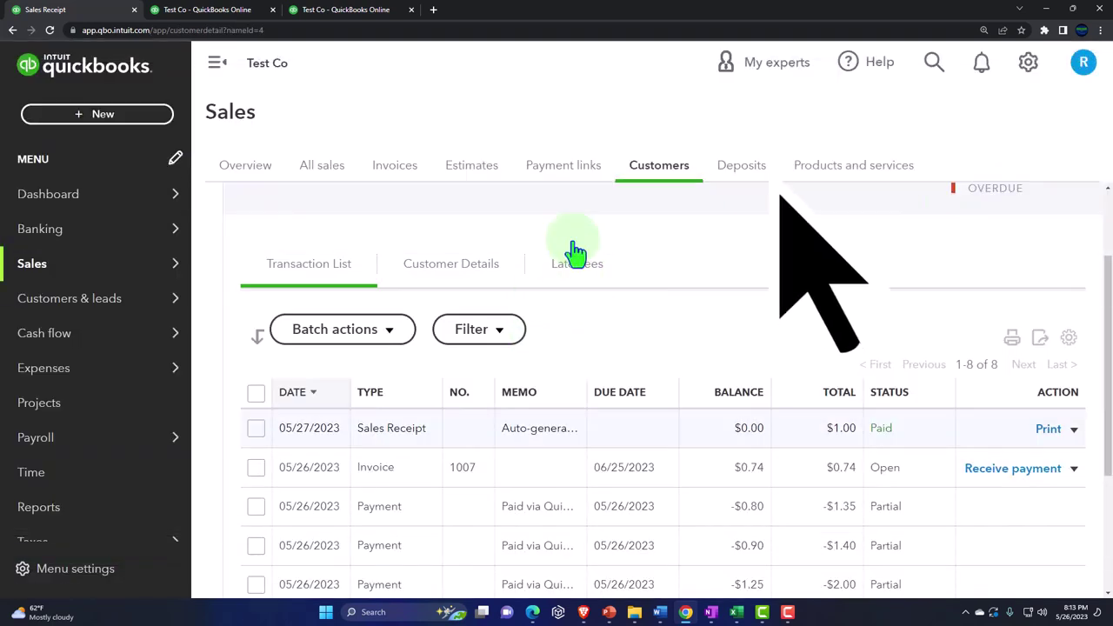
{"action": "left_click", "coordinate": [733, 174]}
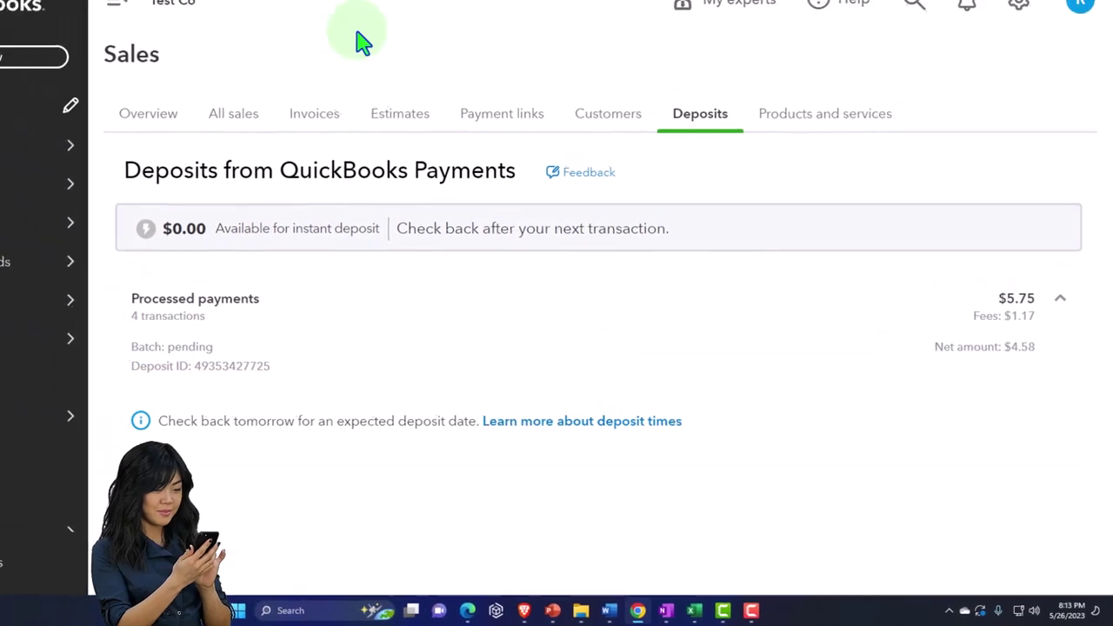
Drill into the payments to deposit balance on the Balance Sheet, examine its 2023 transactions, and return without saving the report.
{"action": "left_click", "coordinate": [199, 10]}
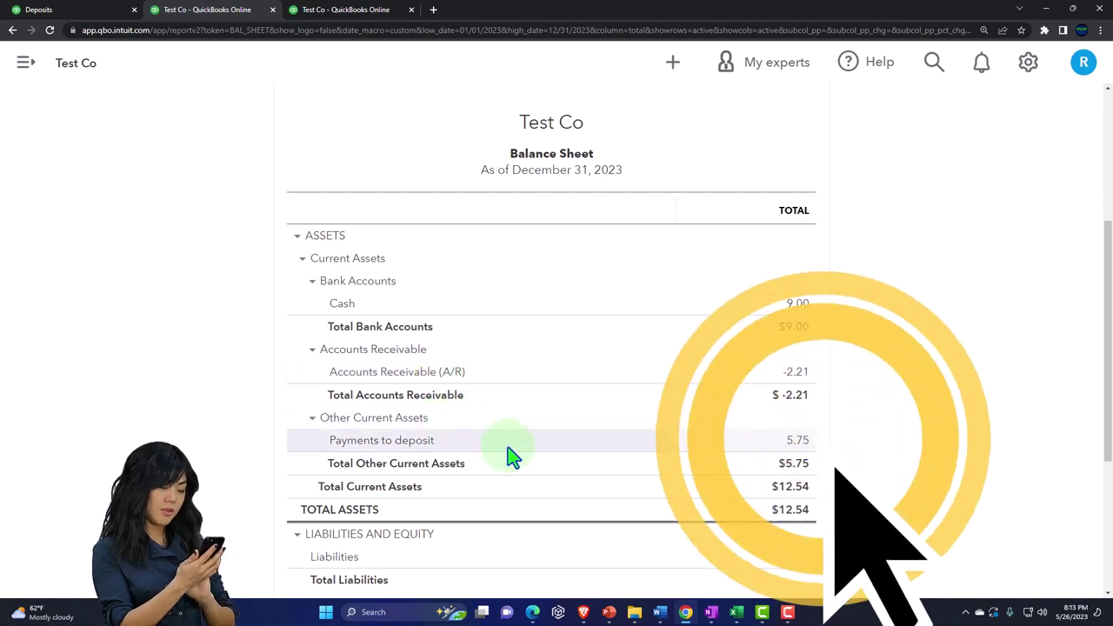
{"action": "left_click", "coordinate": [790, 449]}
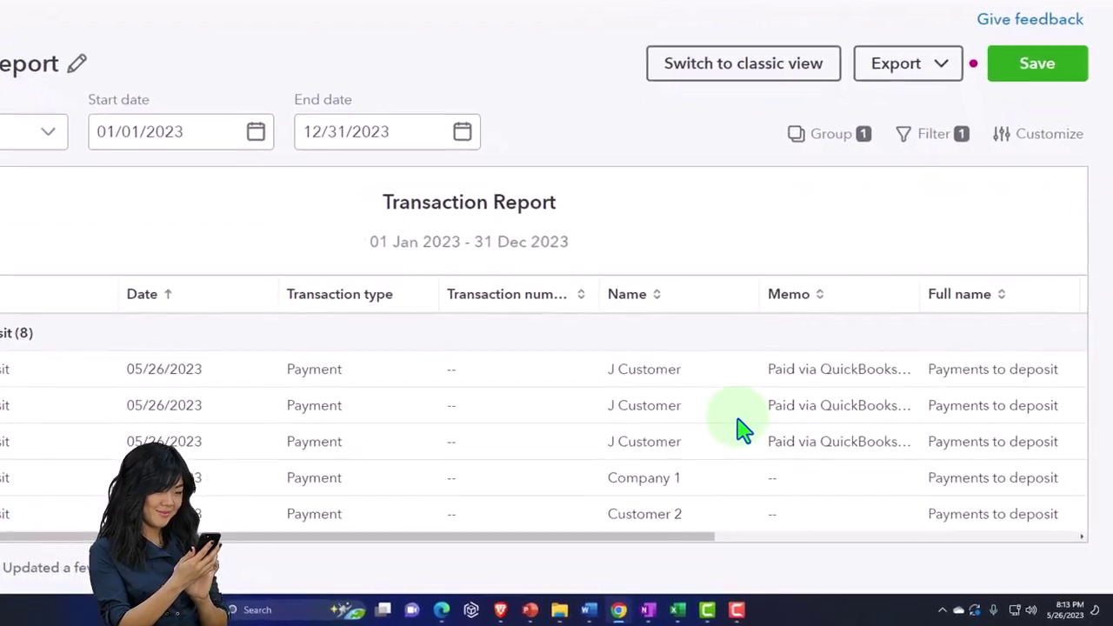
{"action": "scroll", "coordinate": [743, 428], "scroll_direction": "right", "scroll_amount": 5}
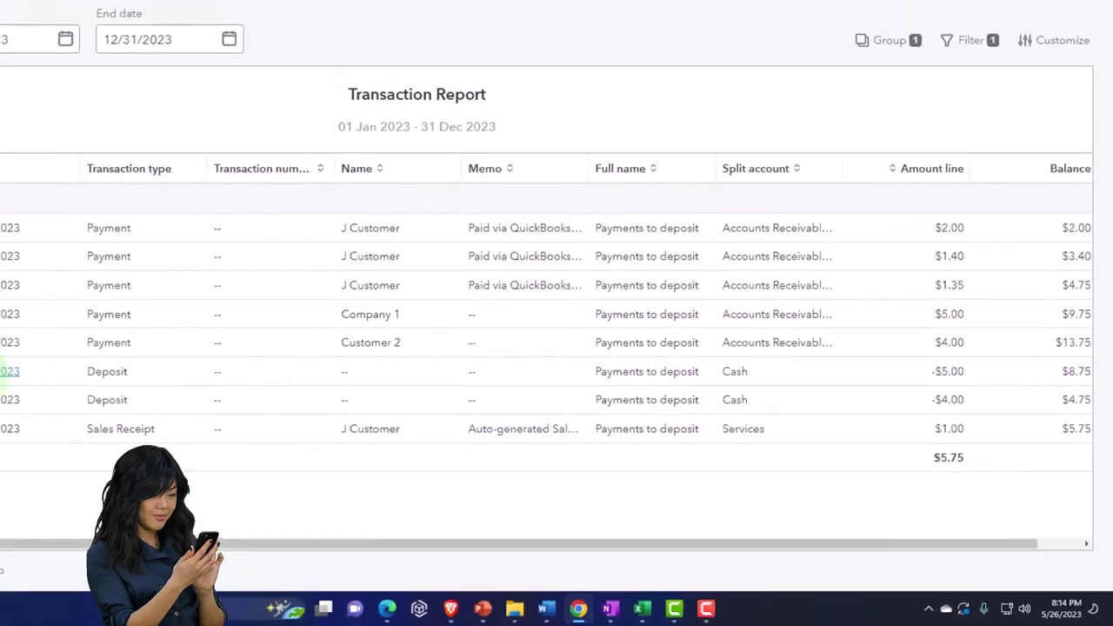
{"action": "left_click", "coordinate": [66, 91]}
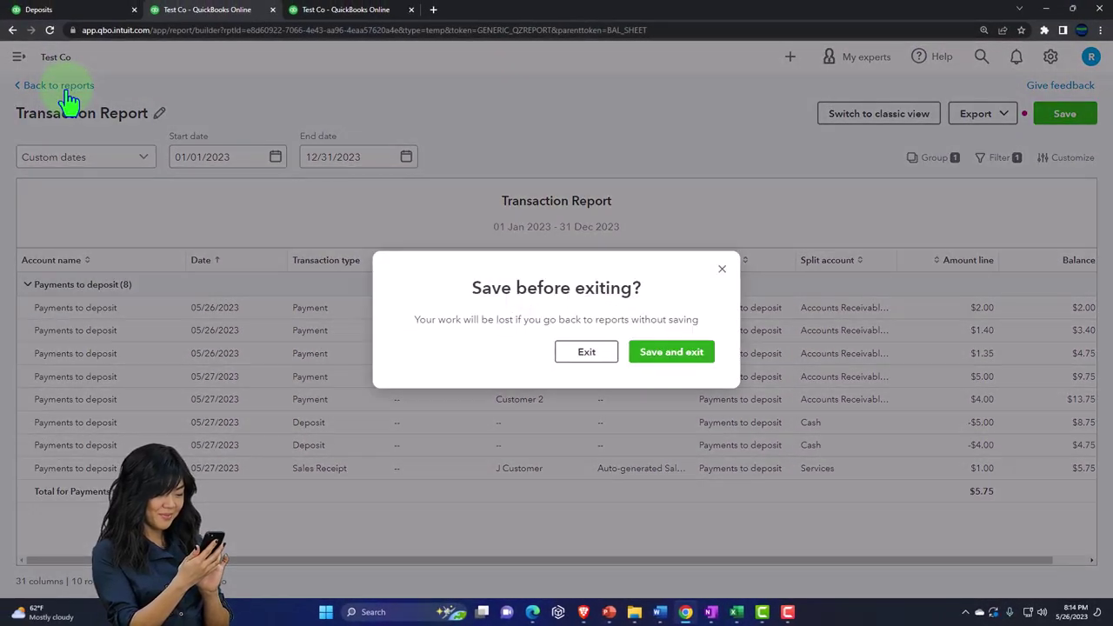
{"action": "left_click", "coordinate": [584, 352]}
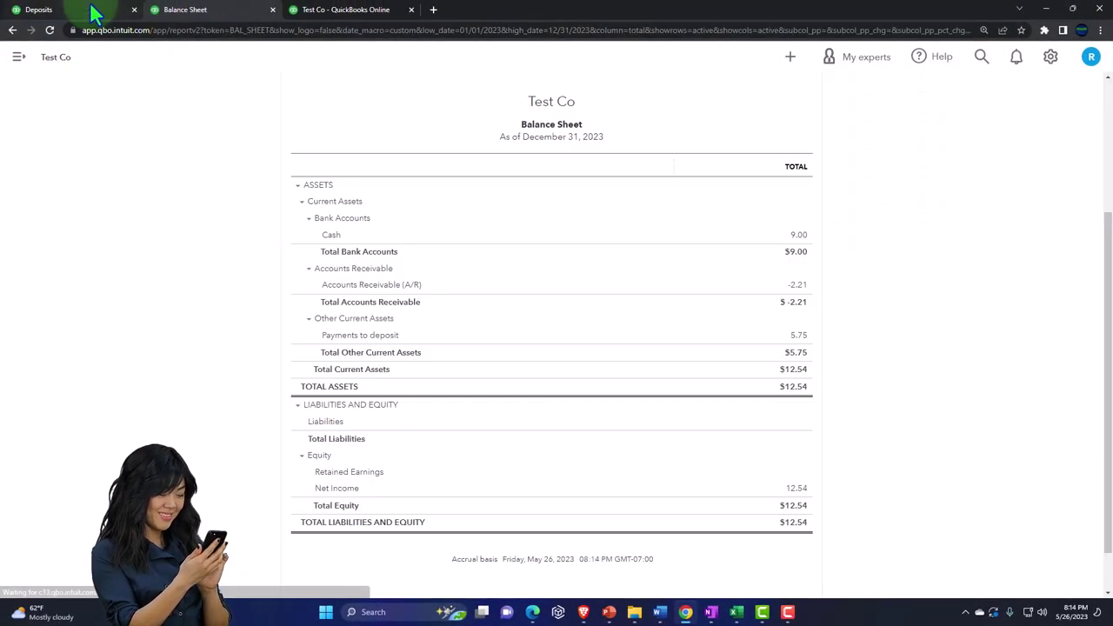
Return to the deposits page, start a new customer invoice, and bring its product or service line into view.
{"action": "left_click", "coordinate": [91, 10]}
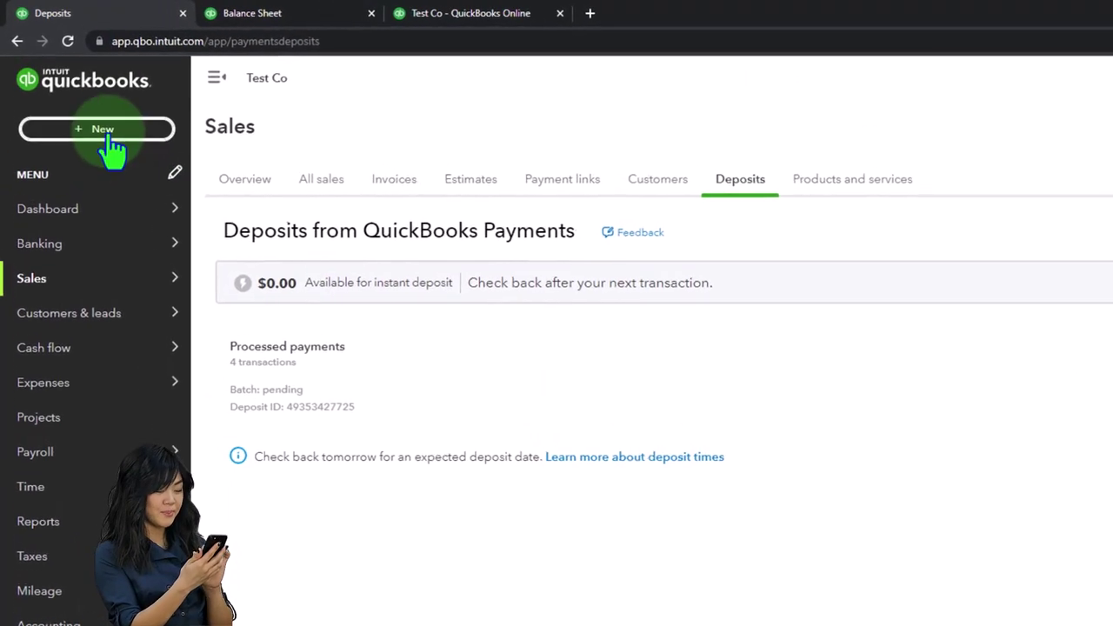
{"action": "left_click", "coordinate": [105, 131]}
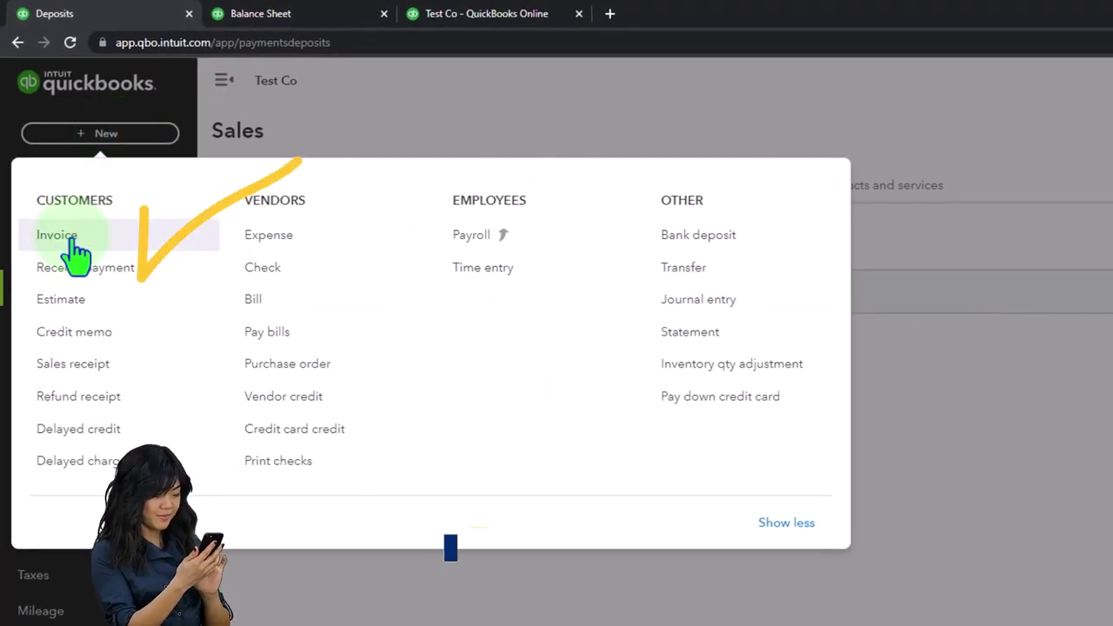
{"action": "left_click", "coordinate": [73, 247]}
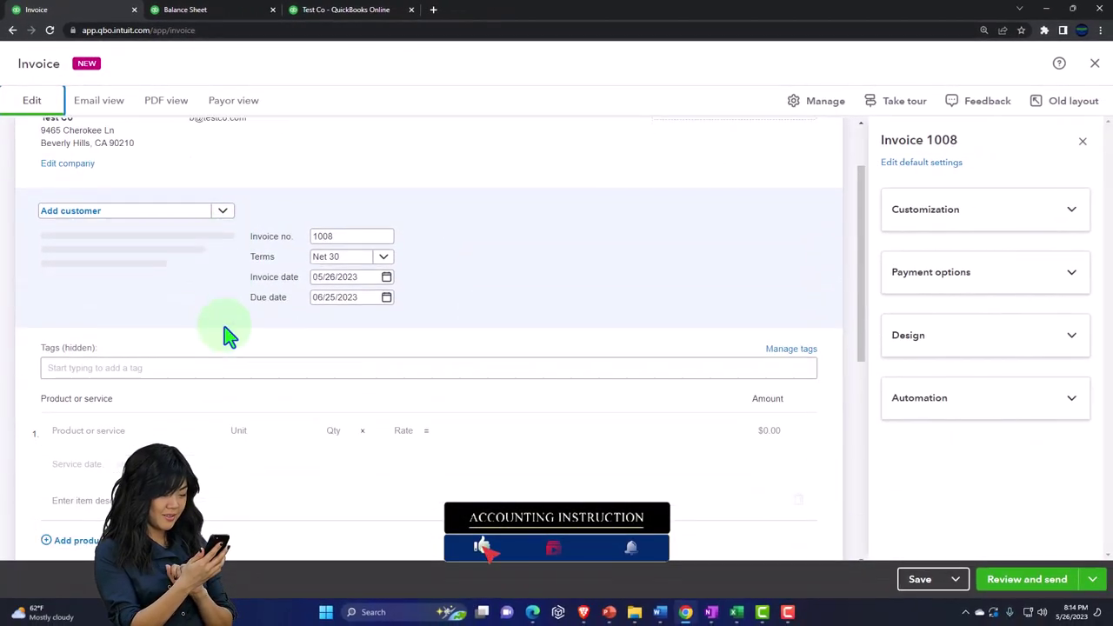
{"action": "scroll", "coordinate": [224, 339], "scroll_direction": "down", "scroll_amount": 2}
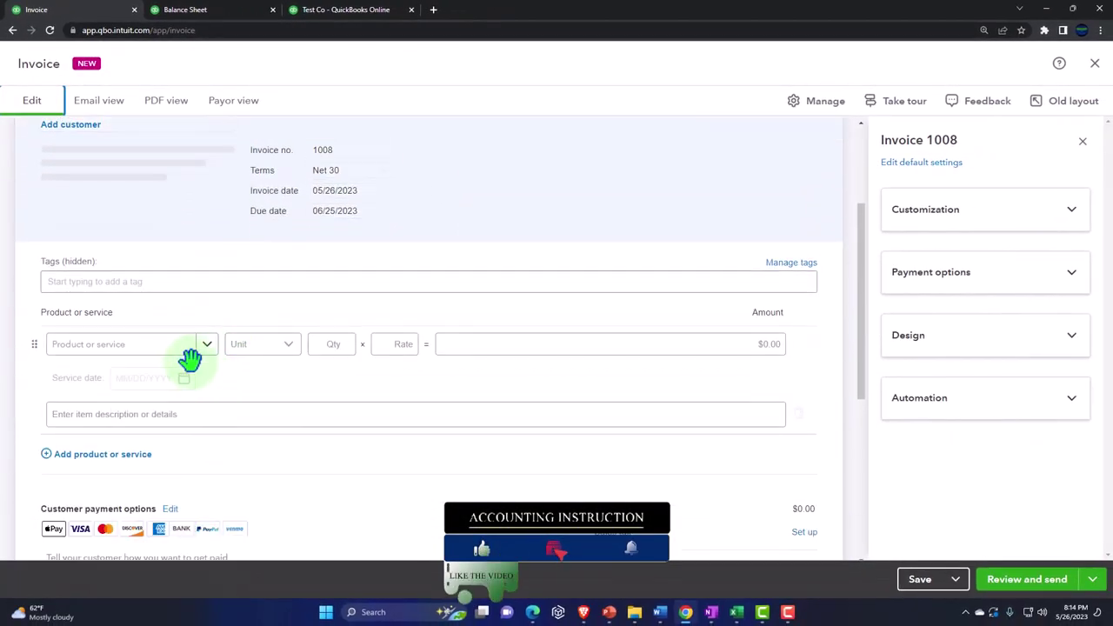
Add a new service named Test Item, priced by item at 5, and save it onto the invoice's first line.
{"action": "left_click", "coordinate": [207, 346]}
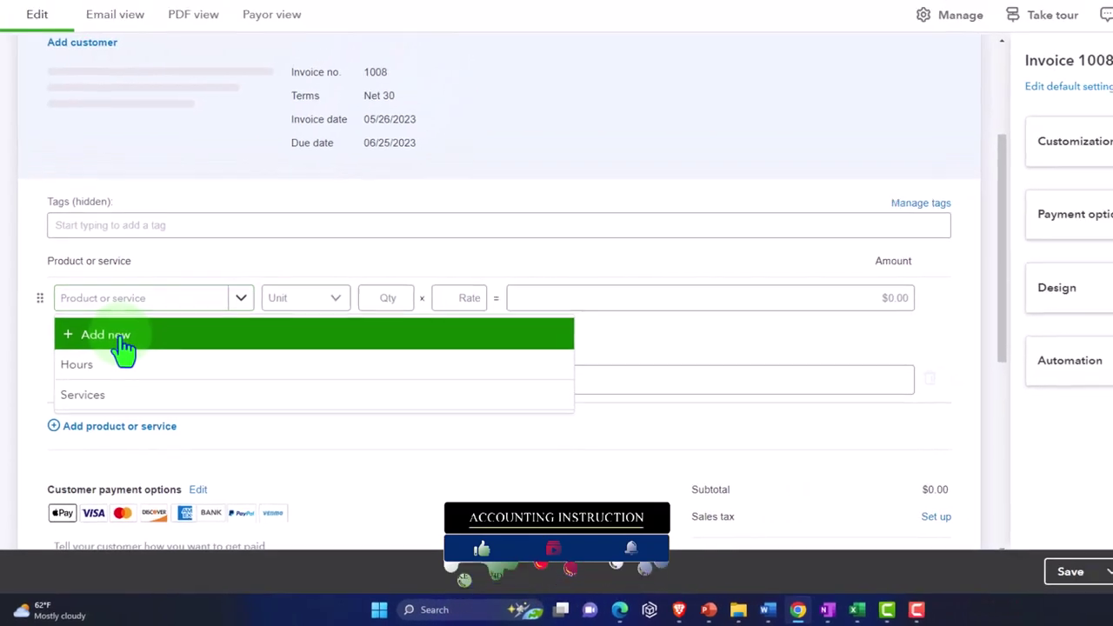
{"action": "left_click", "coordinate": [122, 340]}
{"action": "left_click", "coordinate": [808, 199]}
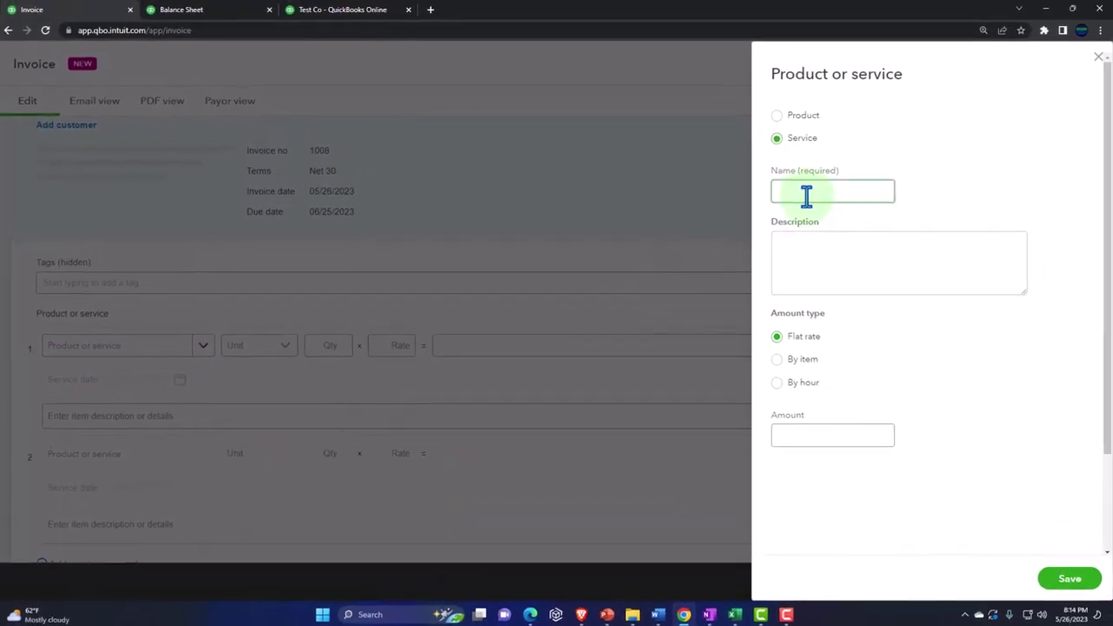
{"action": "type", "text": "Tes"}
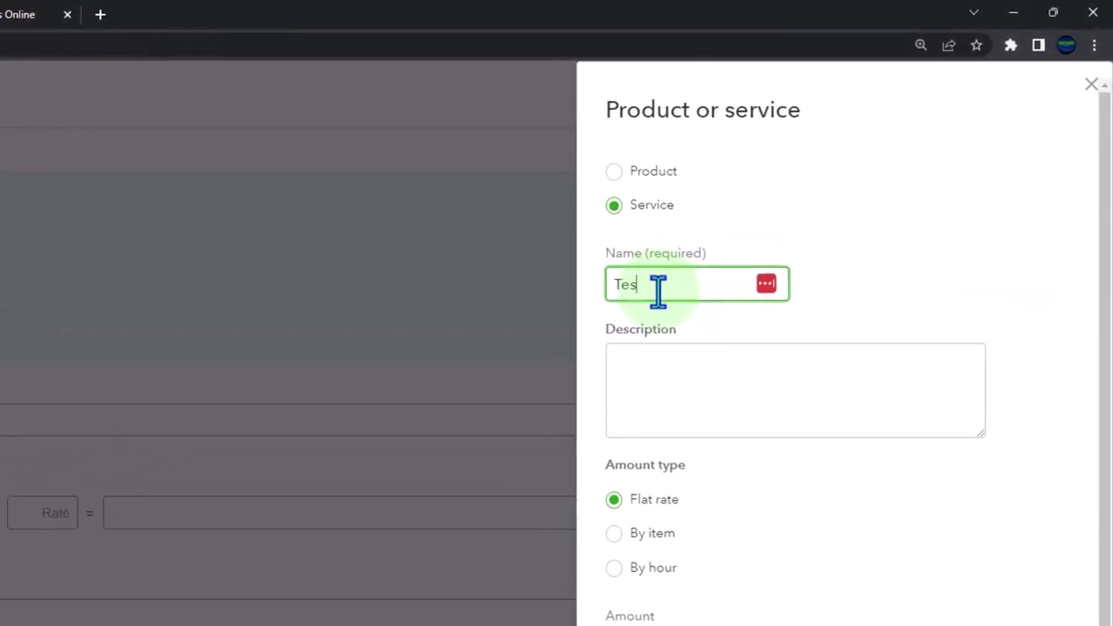
{"action": "type", "text": "t Item"}
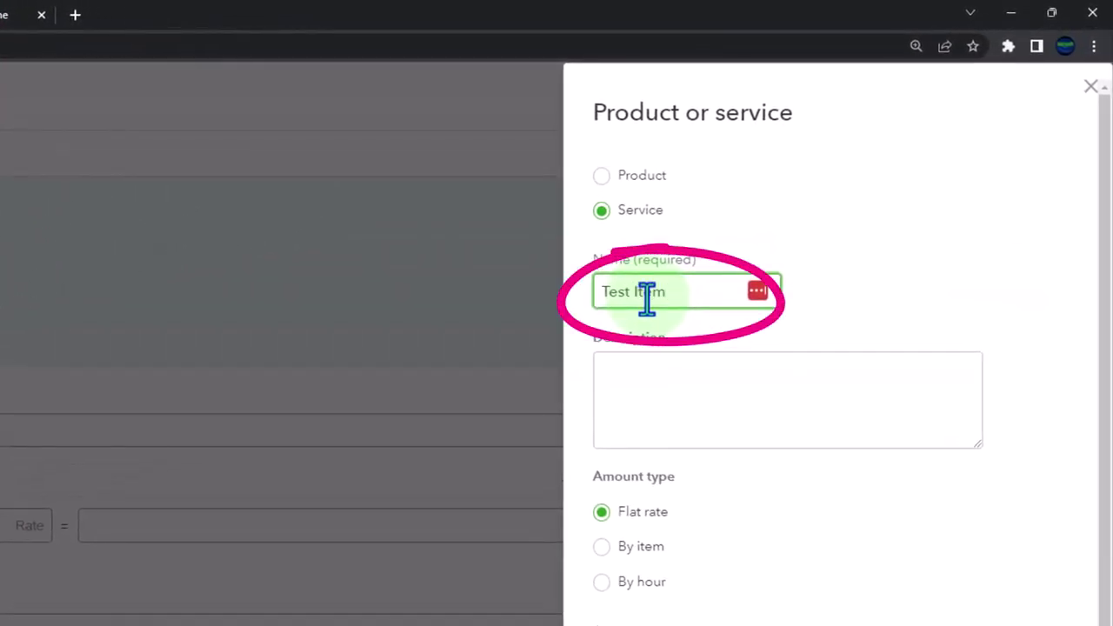
{"action": "key", "text": "Tab"}
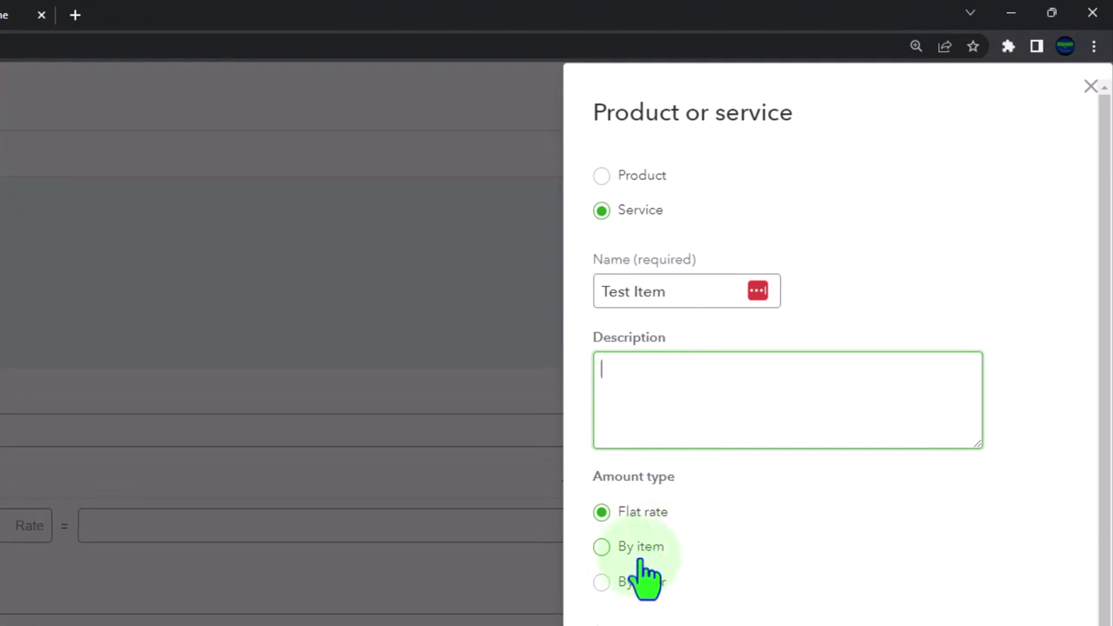
{"action": "left_click", "coordinate": [641, 331]}
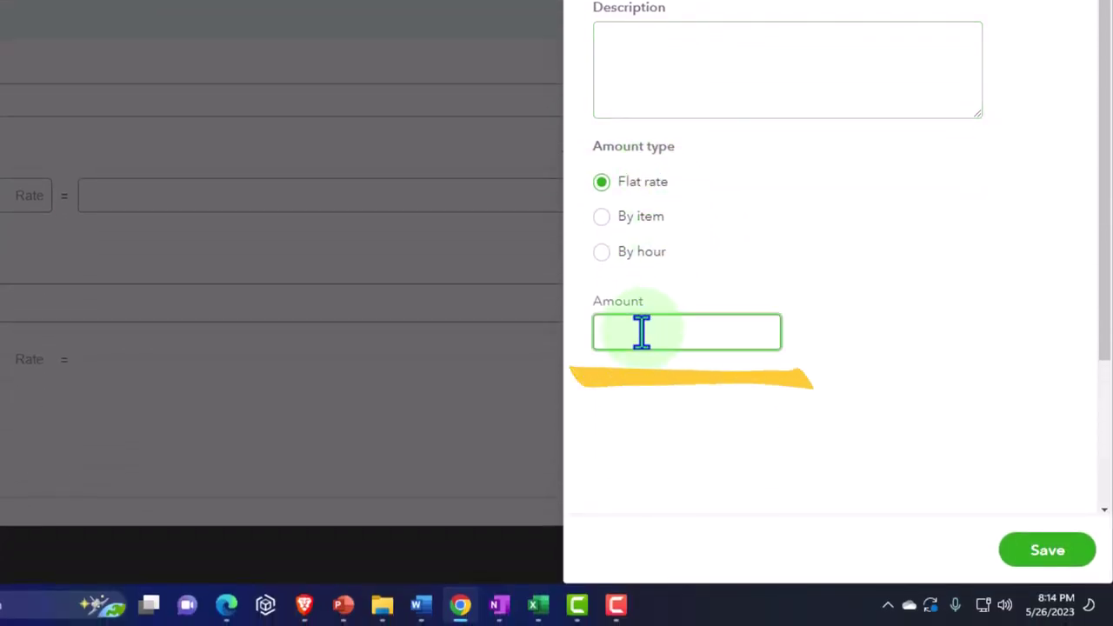
{"action": "type", "text": "5"}
{"action": "scroll", "coordinate": [641, 332], "scroll_direction": "down", "scroll_amount": 2}
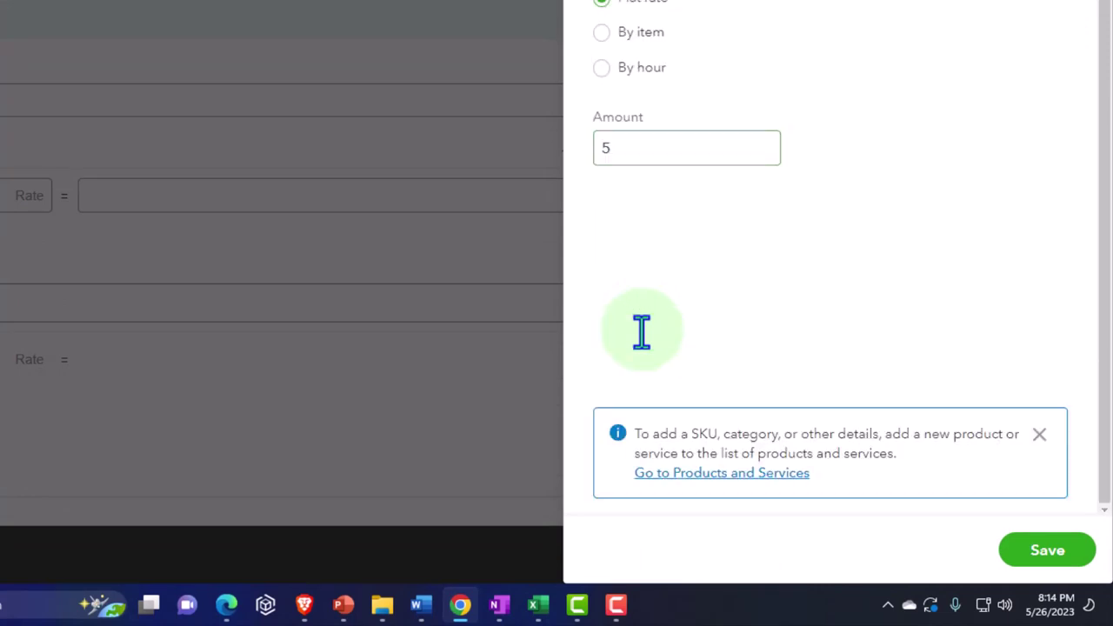
{"action": "left_click", "coordinate": [602, 35]}
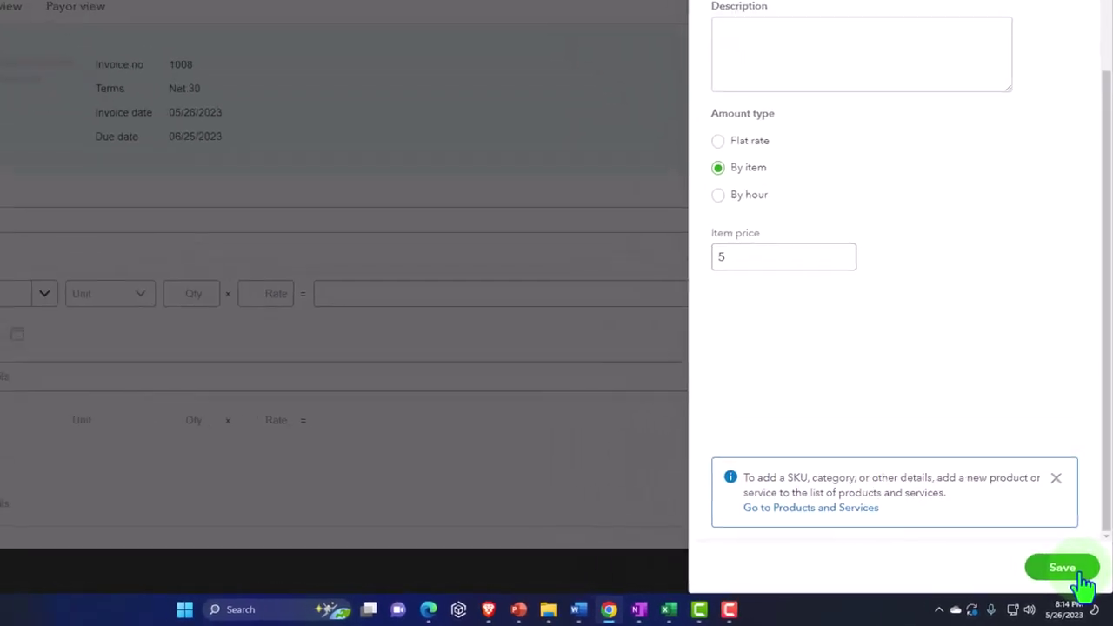
{"action": "left_click", "coordinate": [1075, 572]}
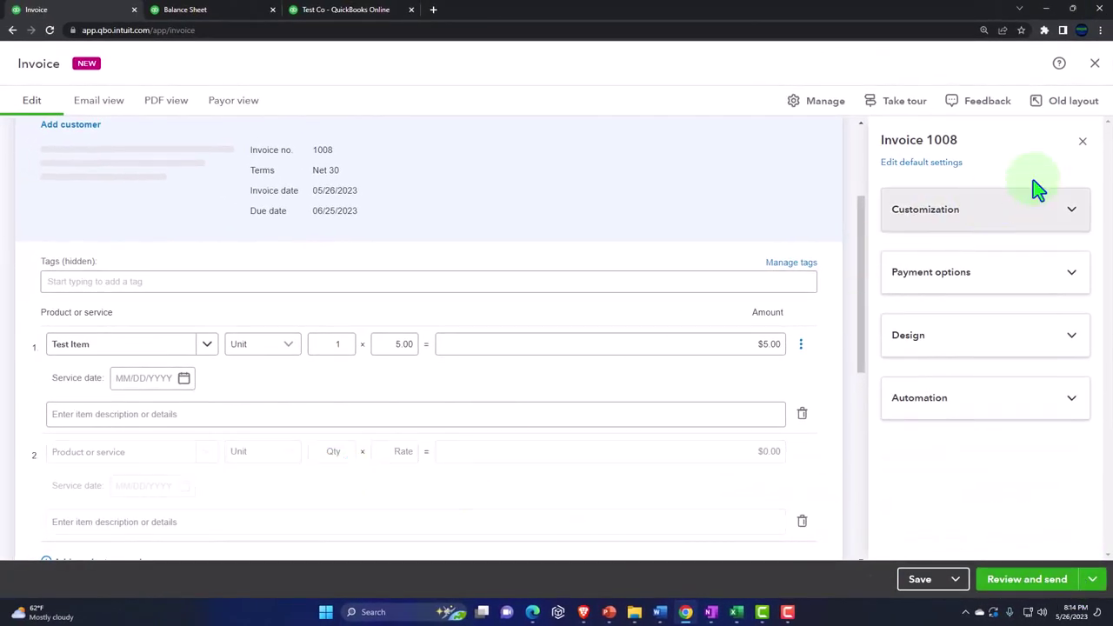
Hide the invoice settings, examine the Test Item line's item and rate, and leave the invoice without saving.
{"action": "left_click", "coordinate": [1083, 142]}
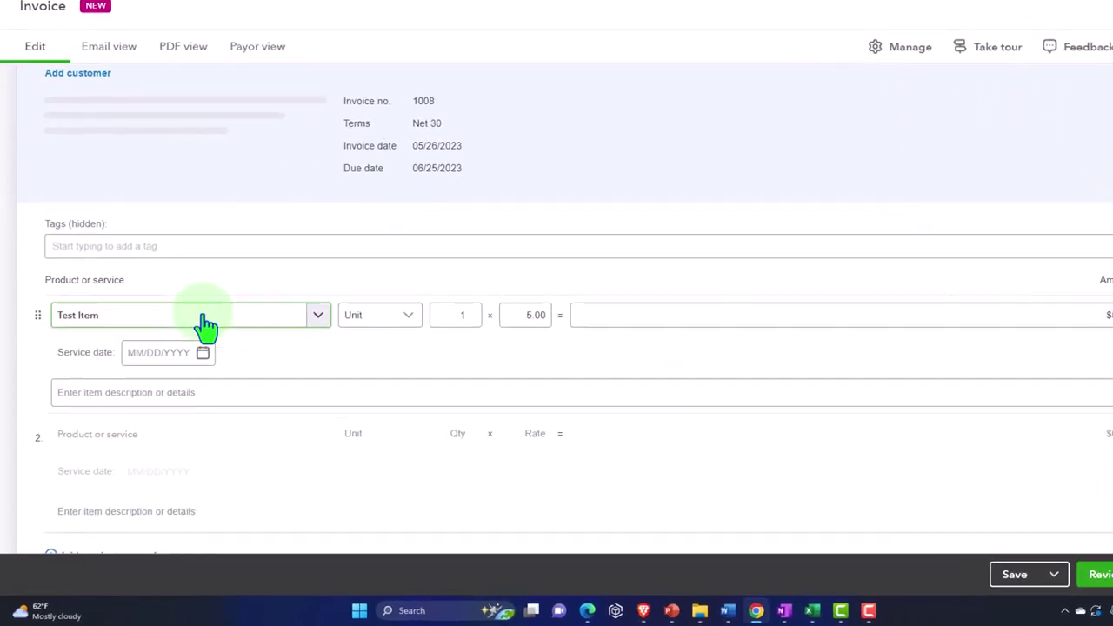
{"action": "left_click", "coordinate": [533, 321]}
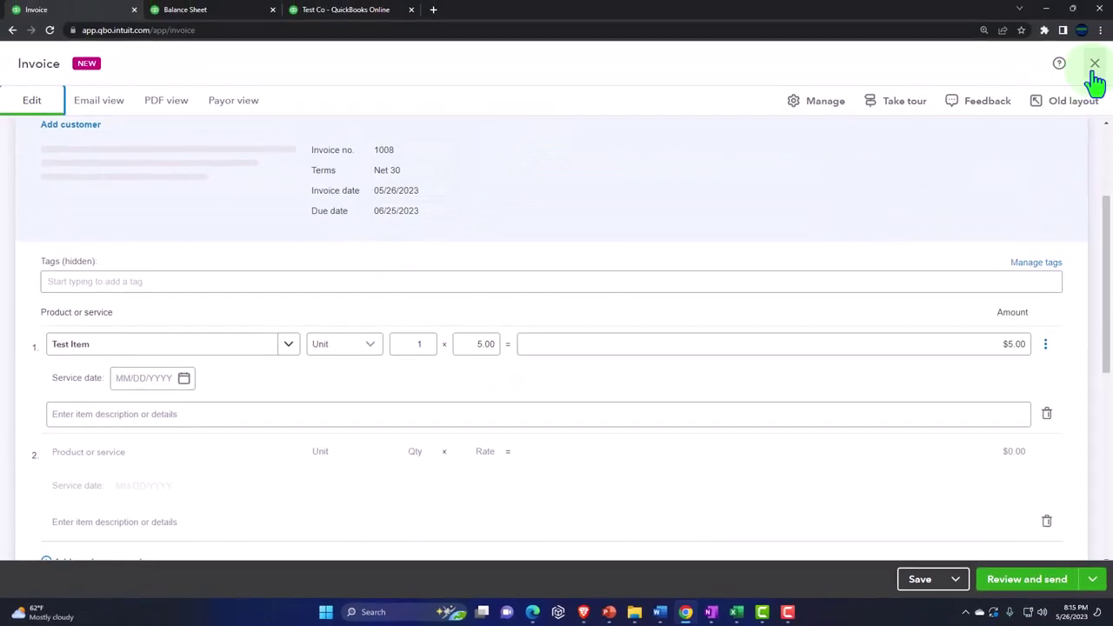
{"action": "left_click", "coordinate": [1095, 67]}
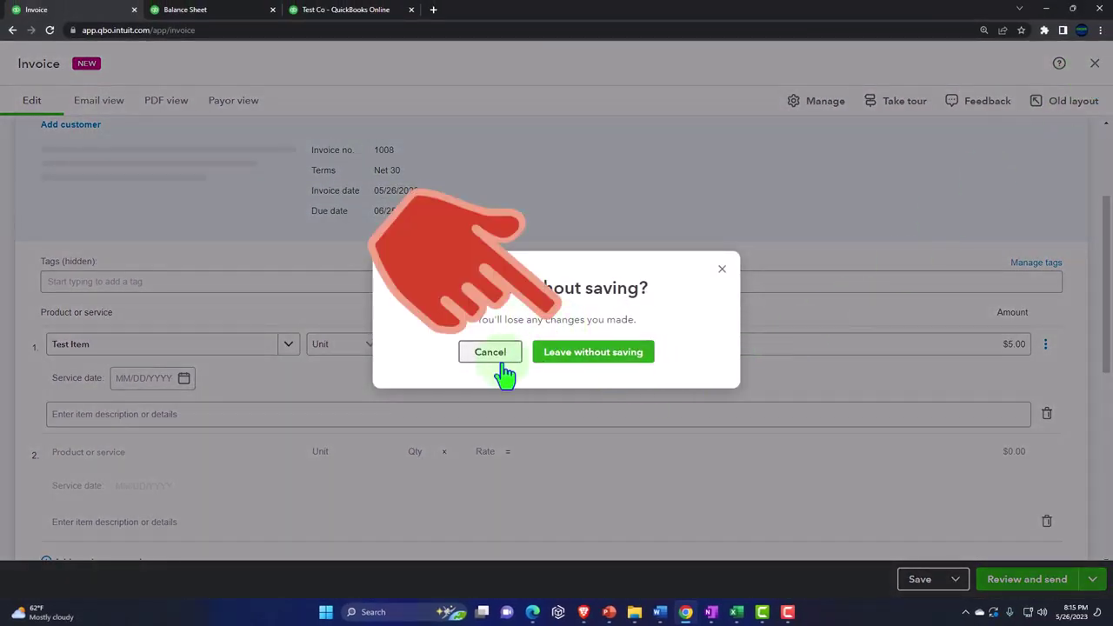
{"action": "left_click", "coordinate": [547, 358]}
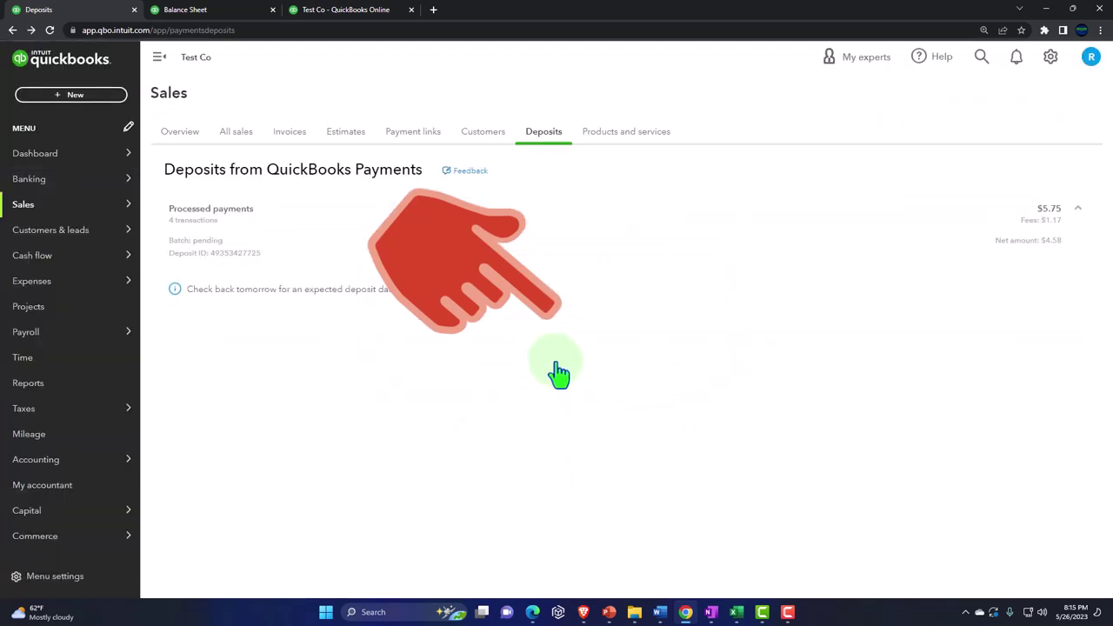
Open the payment links list and start a new one-time payment link to view its form.
{"action": "left_click", "coordinate": [410, 139]}
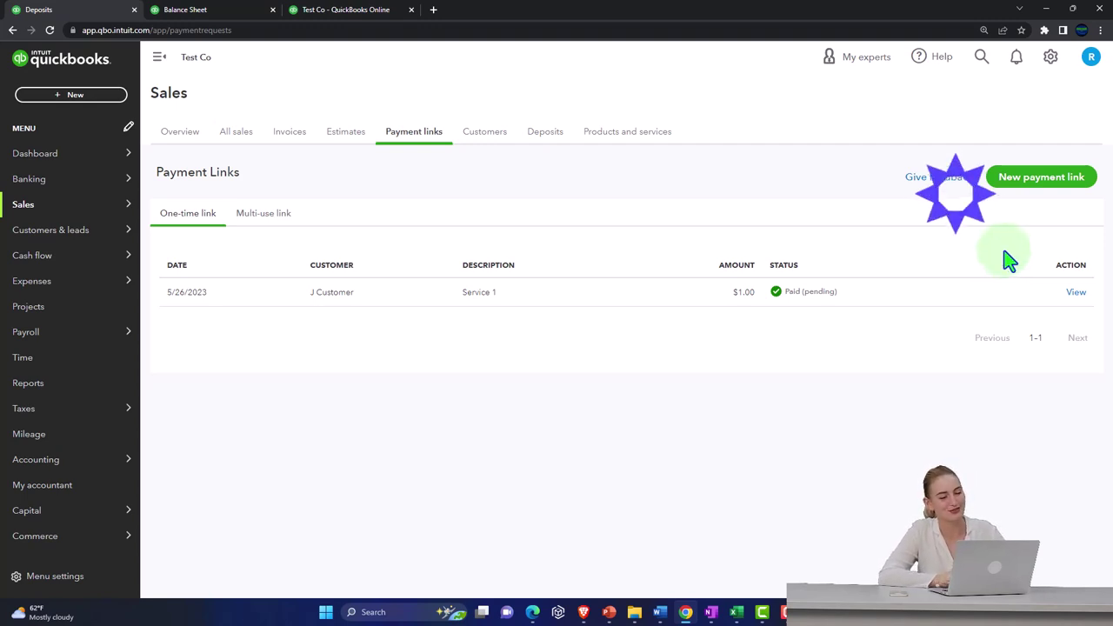
{"action": "left_click", "coordinate": [1024, 185]}
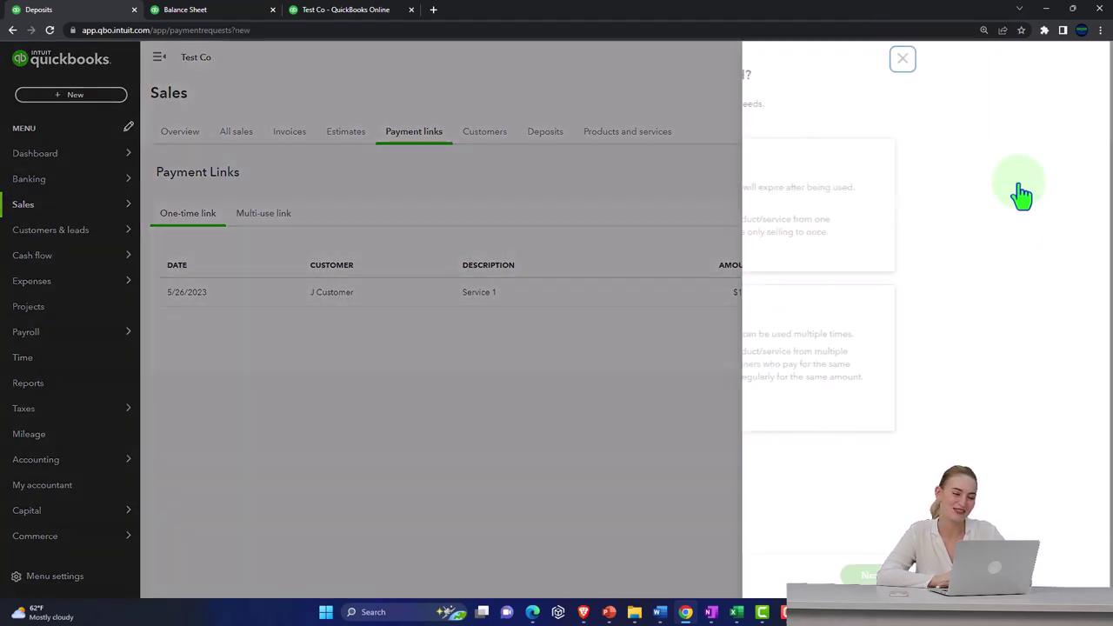
{"action": "left_click", "coordinate": [787, 158]}
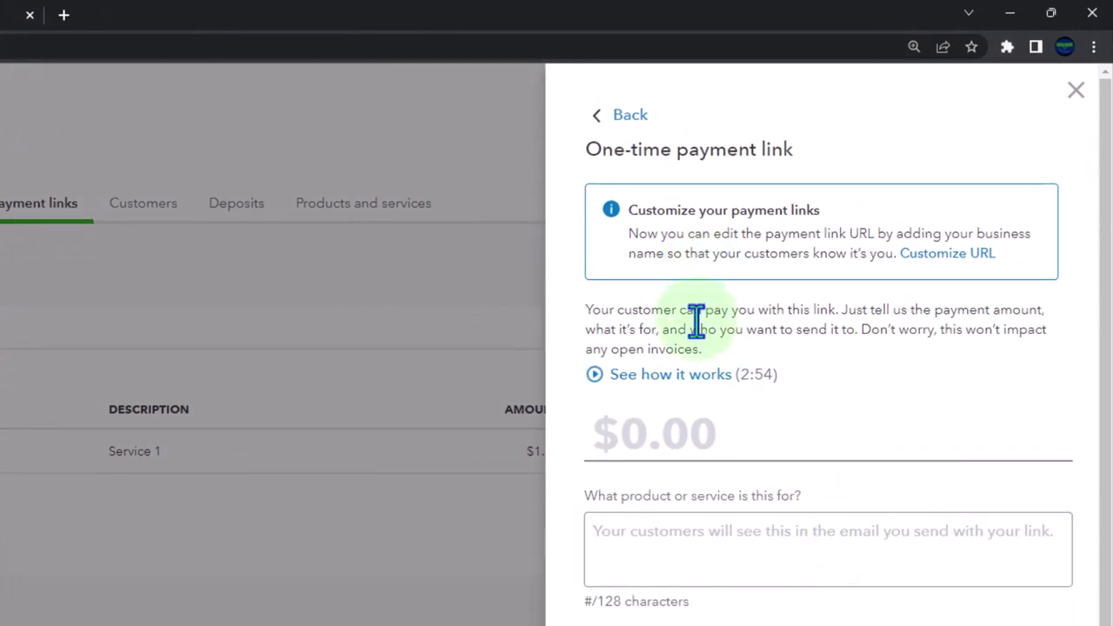
Examine the one-time link form's amount, description and customer fields, close it without creating a link, and view the multi-use links.
{"action": "left_click", "coordinate": [672, 534]}
{"action": "scroll", "coordinate": [681, 550], "scroll_direction": "down", "scroll_amount": 1}
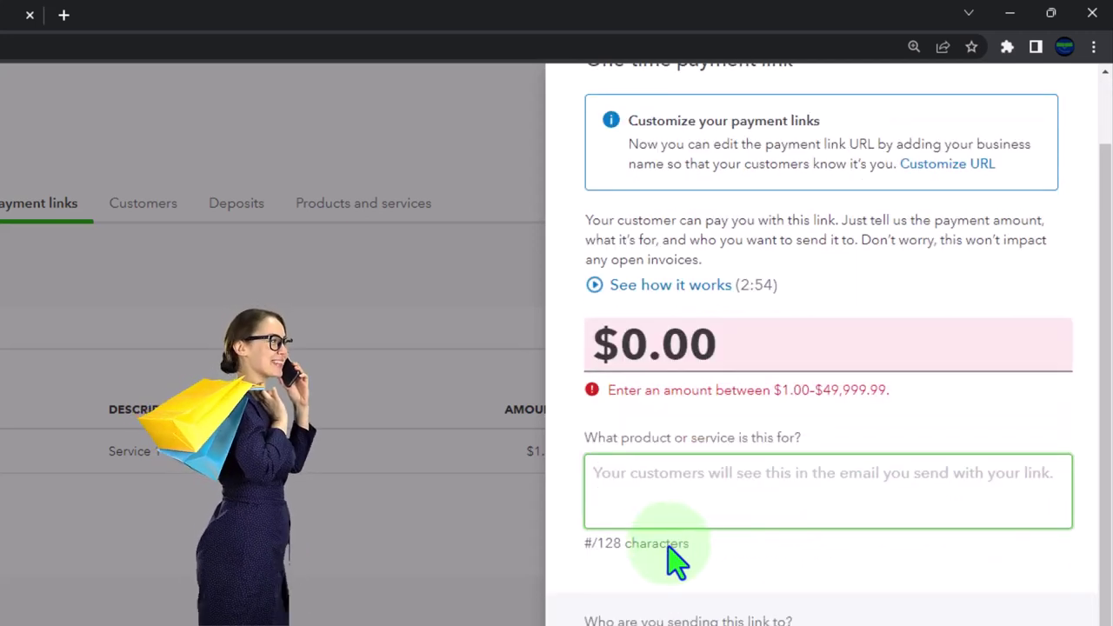
{"action": "scroll", "coordinate": [677, 561], "scroll_direction": "down", "scroll_amount": 1}
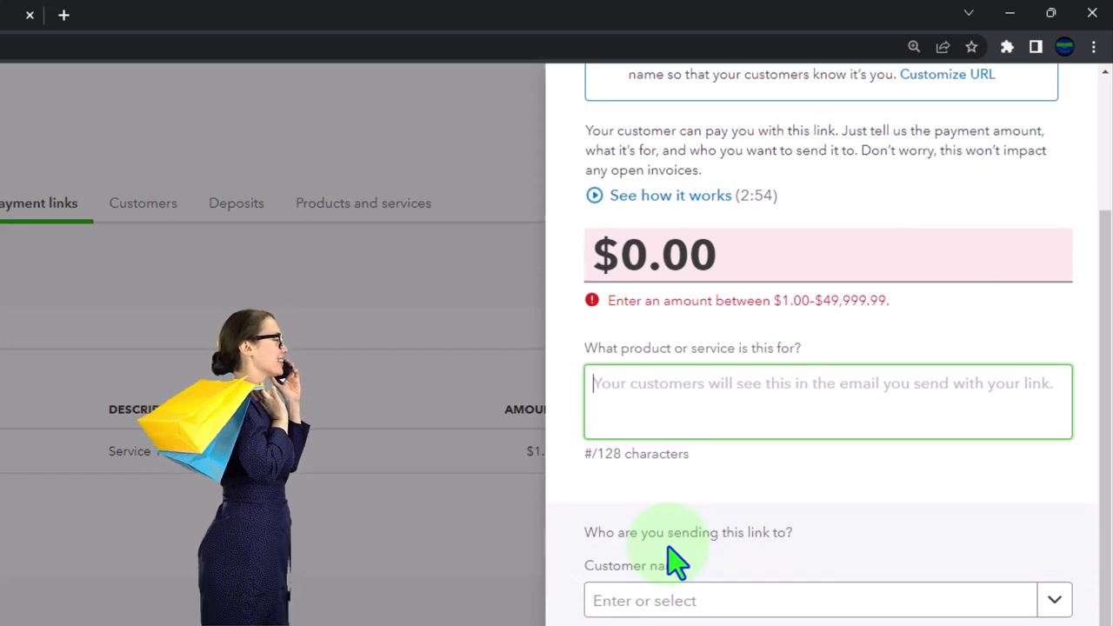
{"action": "scroll", "coordinate": [677, 561], "scroll_direction": "down", "scroll_amount": 1}
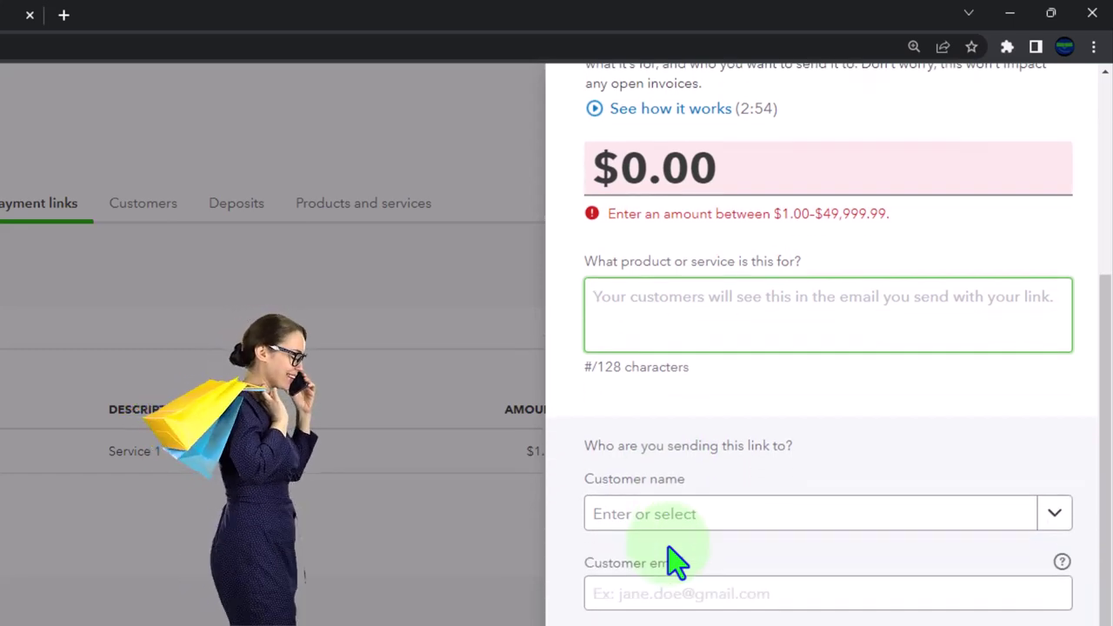
{"action": "scroll", "coordinate": [687, 539], "scroll_direction": "up", "scroll_amount": 3}
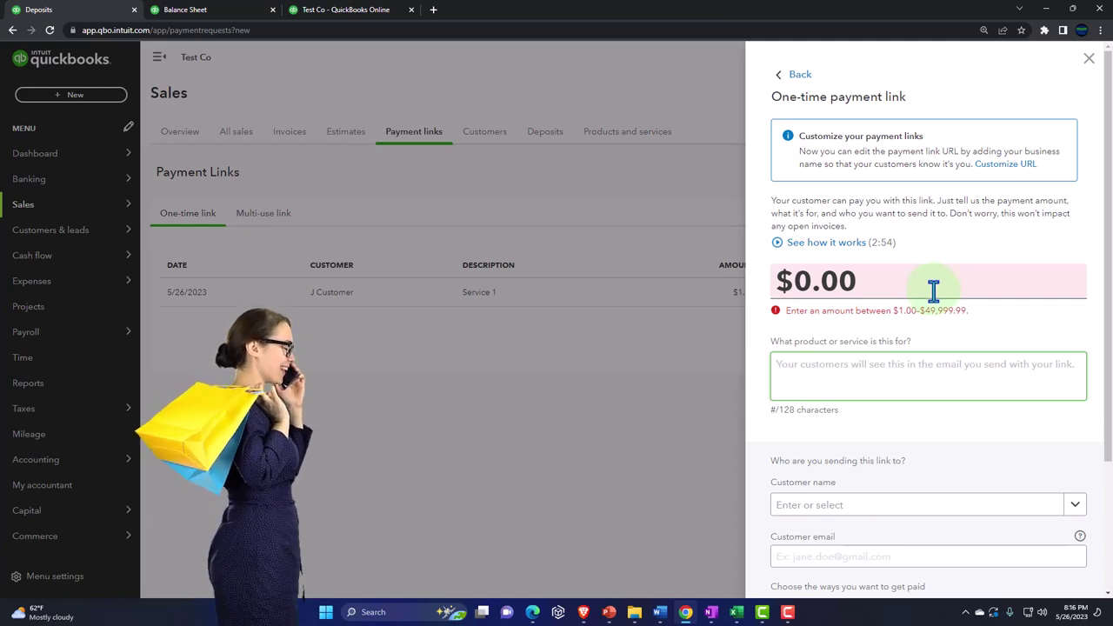
{"action": "left_click", "coordinate": [1087, 61]}
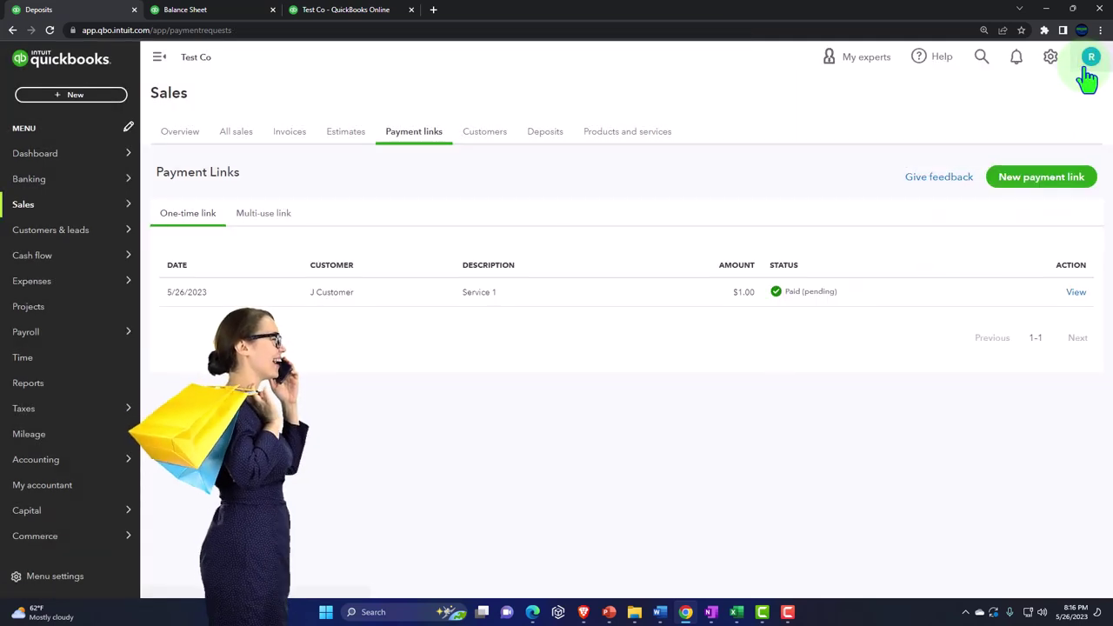
{"action": "left_click", "coordinate": [261, 215]}
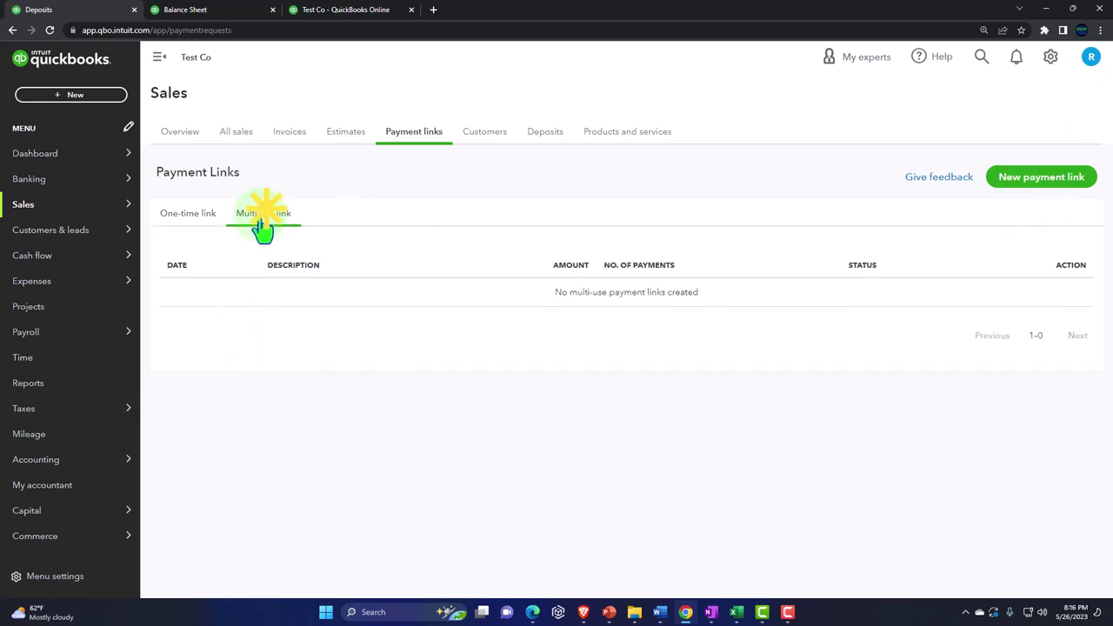
Start a new multi-use payment link and set its amount to $1.50.
{"action": "left_click", "coordinate": [1018, 189]}
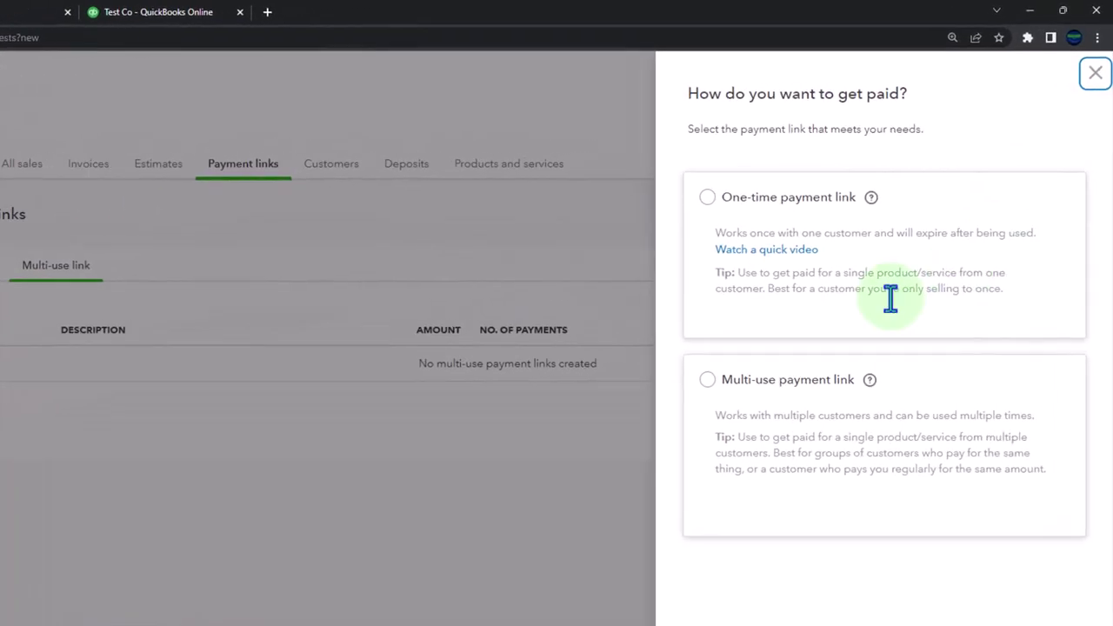
{"action": "left_click", "coordinate": [681, 406]}
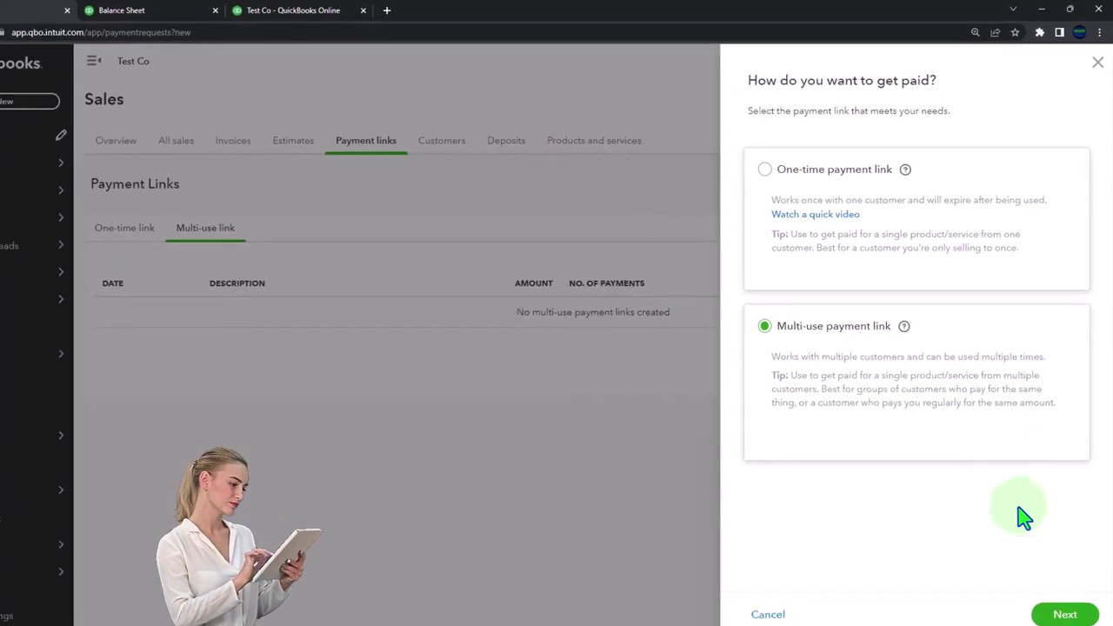
{"action": "left_click", "coordinate": [1065, 614]}
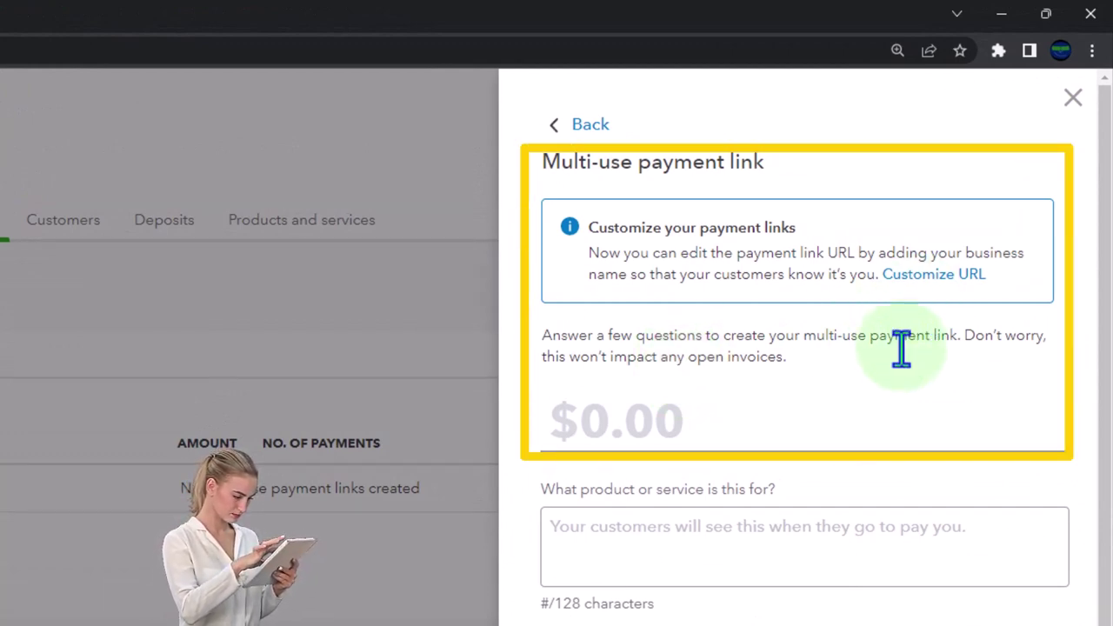
{"action": "left_click", "coordinate": [750, 433]}
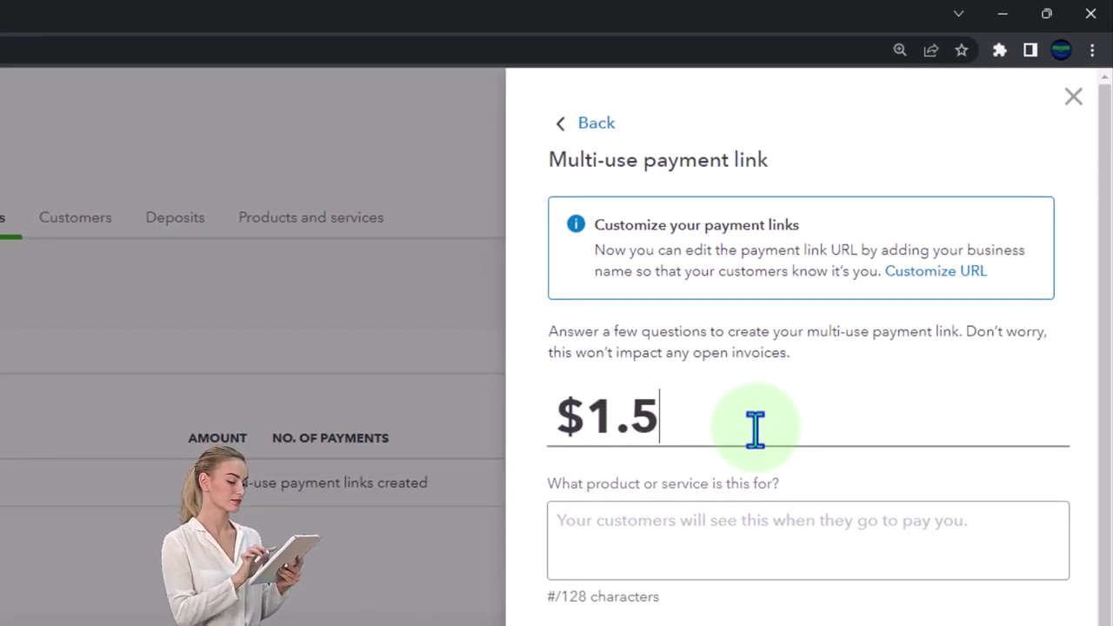
{"action": "key", "text": "Tab"}
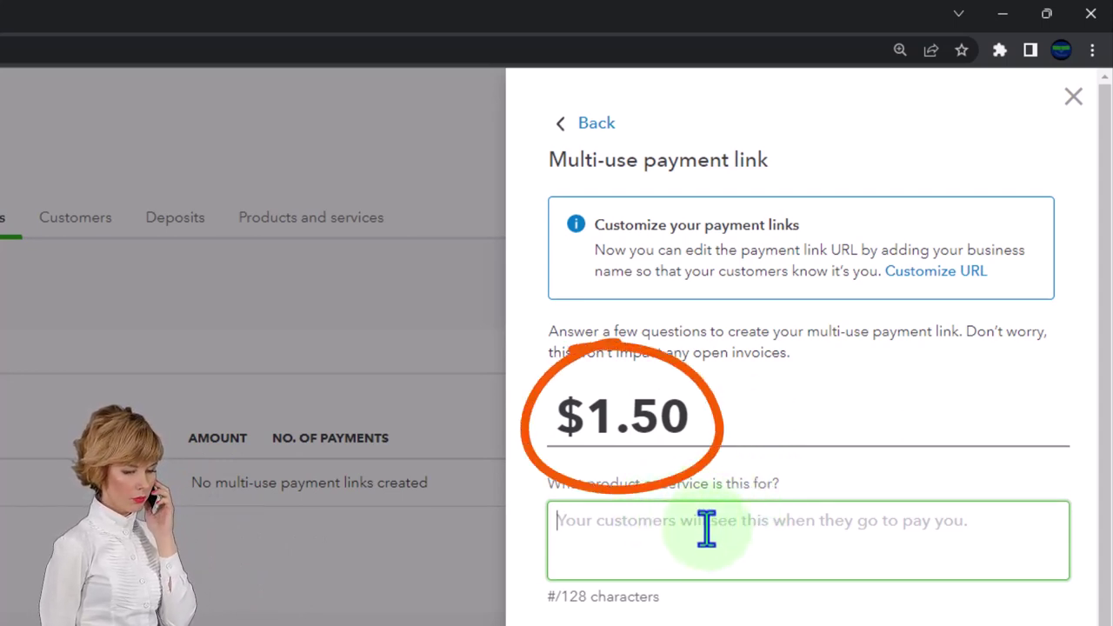
Describe the multi-use link's product or service as Service 2.
{"action": "type", "text": "Pro"}
{"action": "key", "text": "BackSpace"}
{"action": "key", "text": "BackSpace"}
{"action": "key", "text": "BackSpace"}
{"action": "type", "text": "Service "}
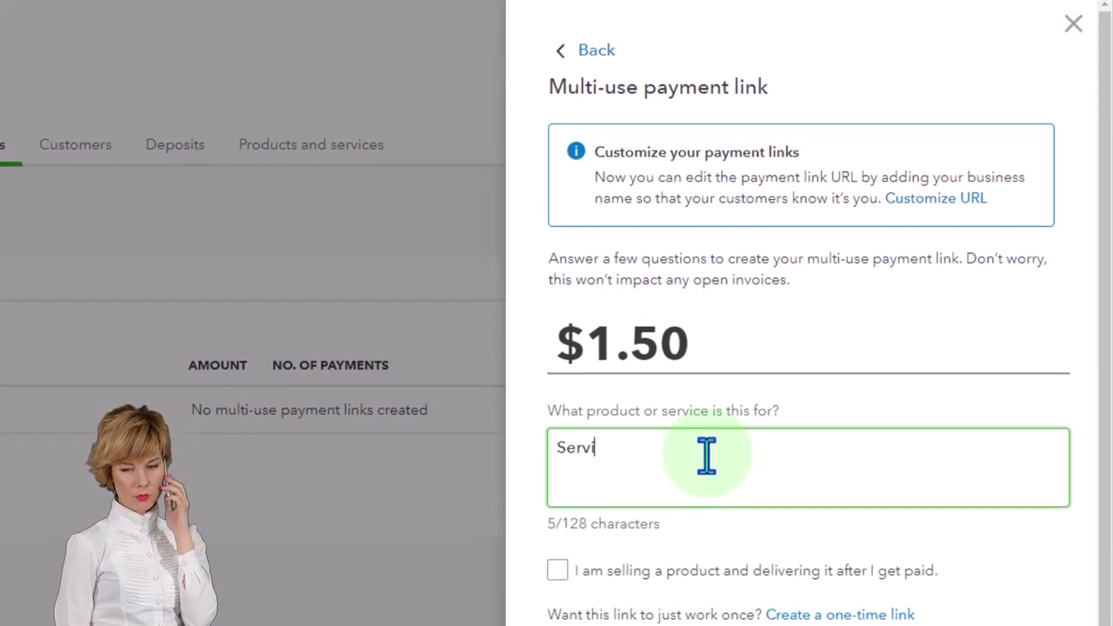
{"action": "type", "text": "2"}
{"action": "key", "text": "Tab"}
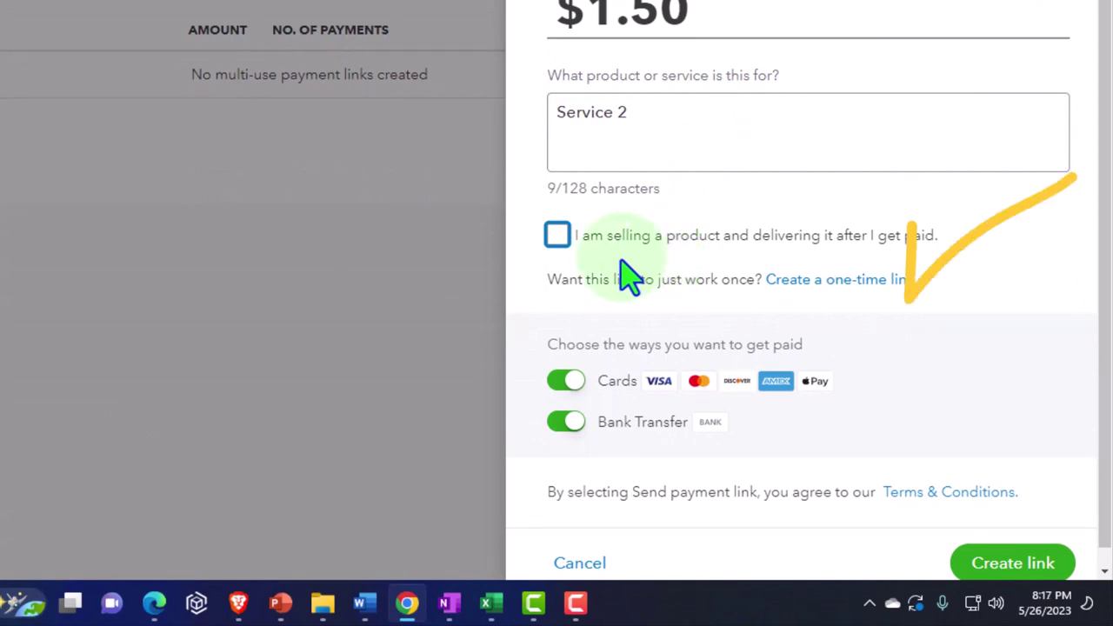
Mark the sale as a product delivered after payment, set delivery to 1-3 business days after payment, and create the link.
{"action": "left_click", "coordinate": [561, 239]}
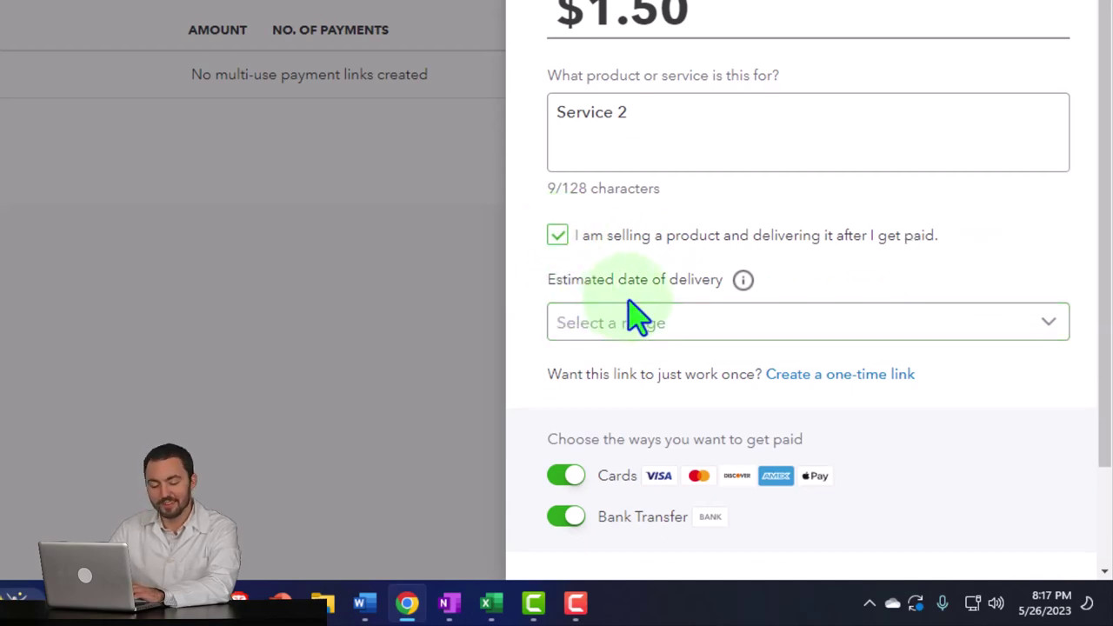
{"action": "scroll", "coordinate": [674, 314], "scroll_direction": "down", "scroll_amount": 1}
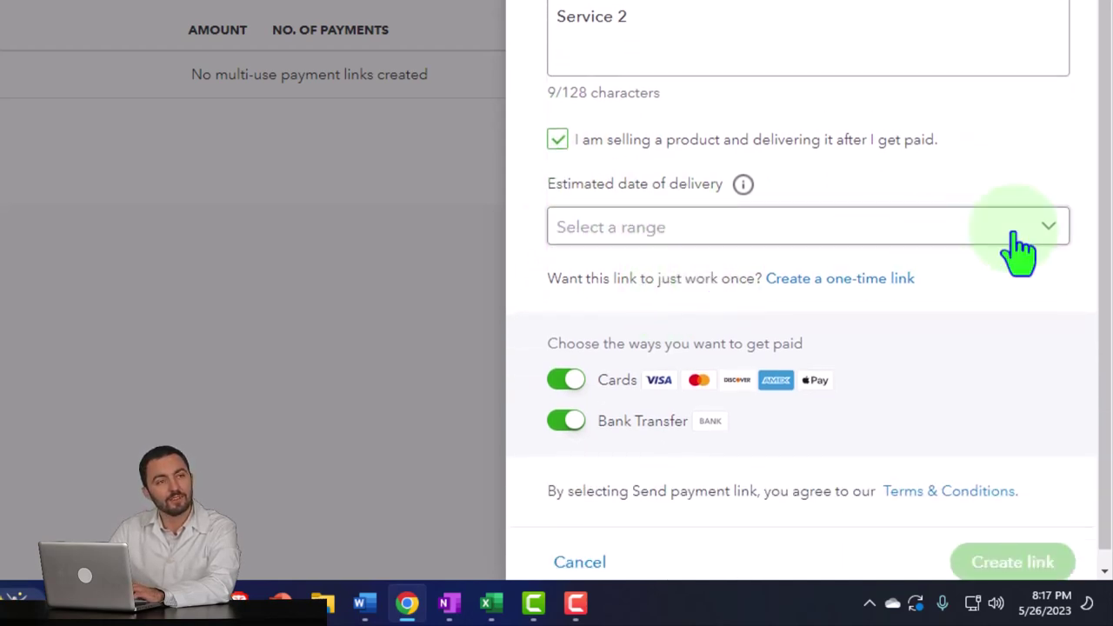
{"action": "left_click", "coordinate": [1050, 228]}
{"action": "left_click", "coordinate": [1051, 233]}
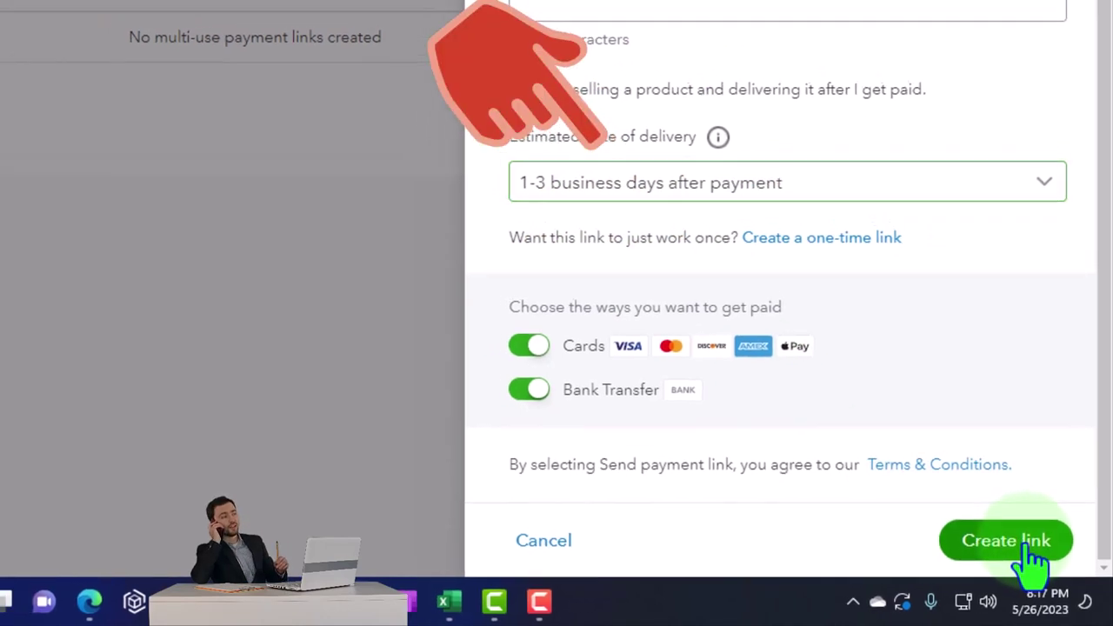
{"action": "left_click", "coordinate": [1031, 548]}
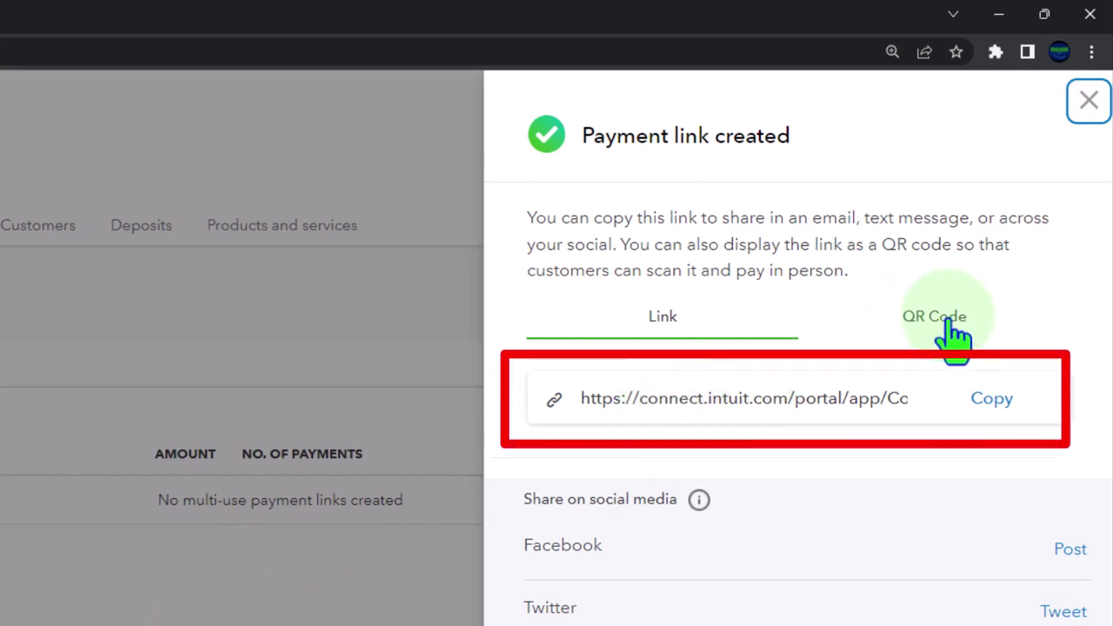
Copy the new multi-use payment link and open it in an incognito browser window to view the customer's payment page.
{"action": "left_click", "coordinate": [992, 400]}
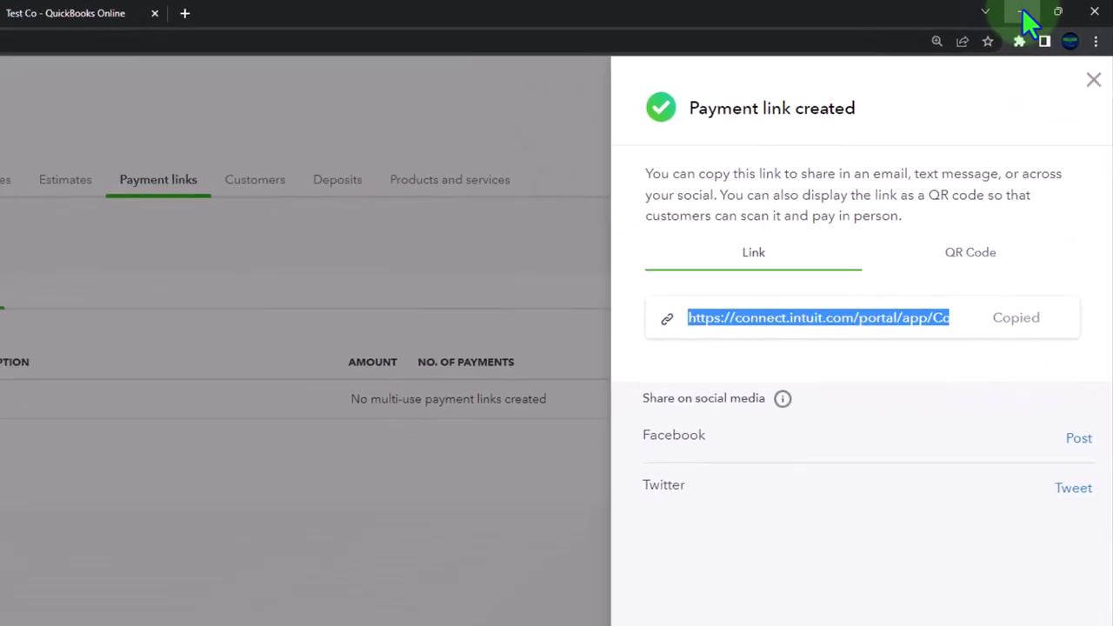
{"action": "left_click", "coordinate": [1022, 12]}
{"action": "left_click", "coordinate": [1039, 12]}
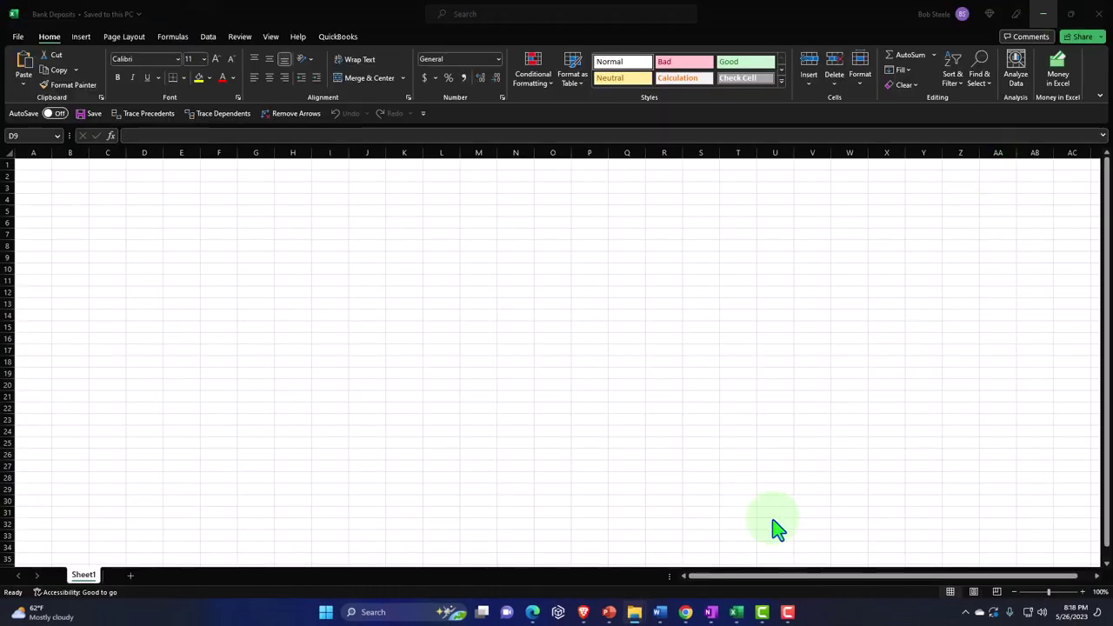
{"action": "left_click", "coordinate": [685, 613]}
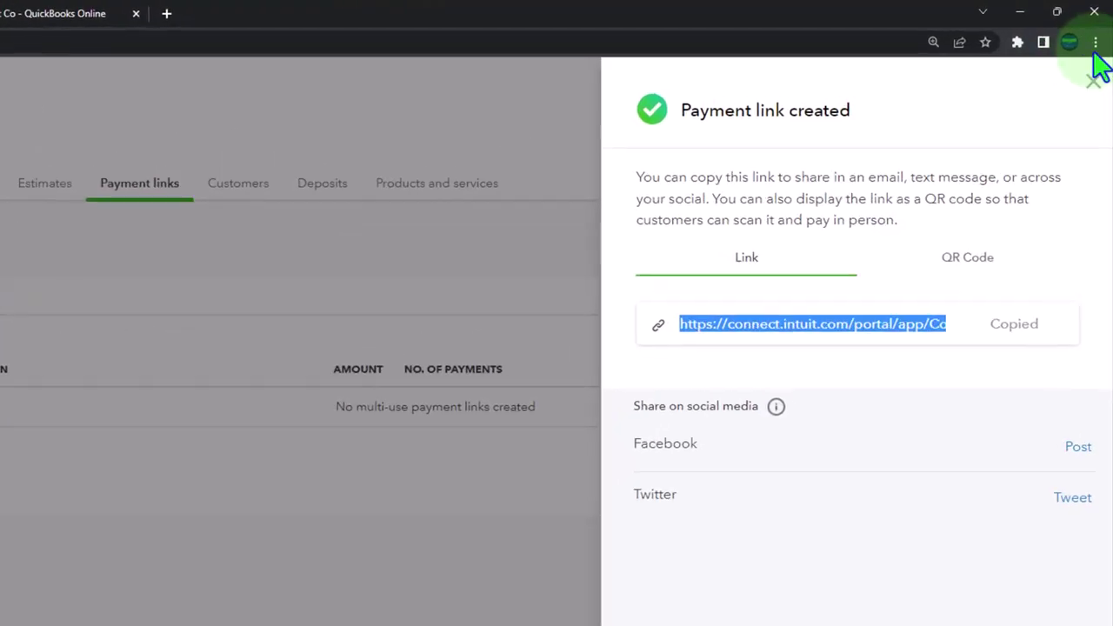
{"action": "left_click", "coordinate": [1095, 42]}
{"action": "left_click", "coordinate": [1039, 112]}
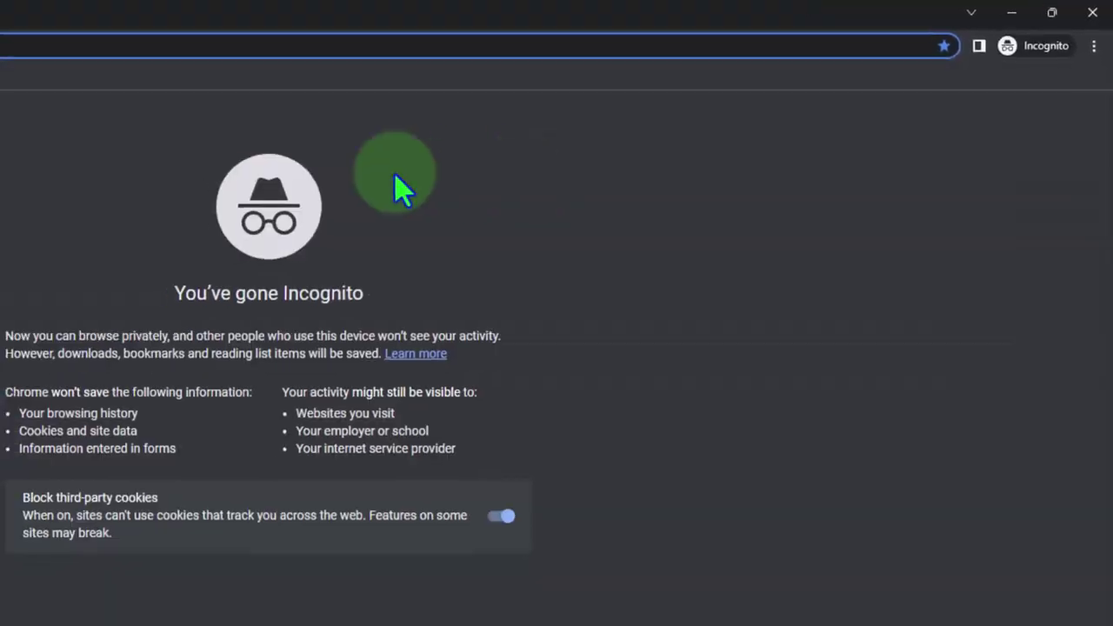
{"action": "key", "text": "ctrl+v"}
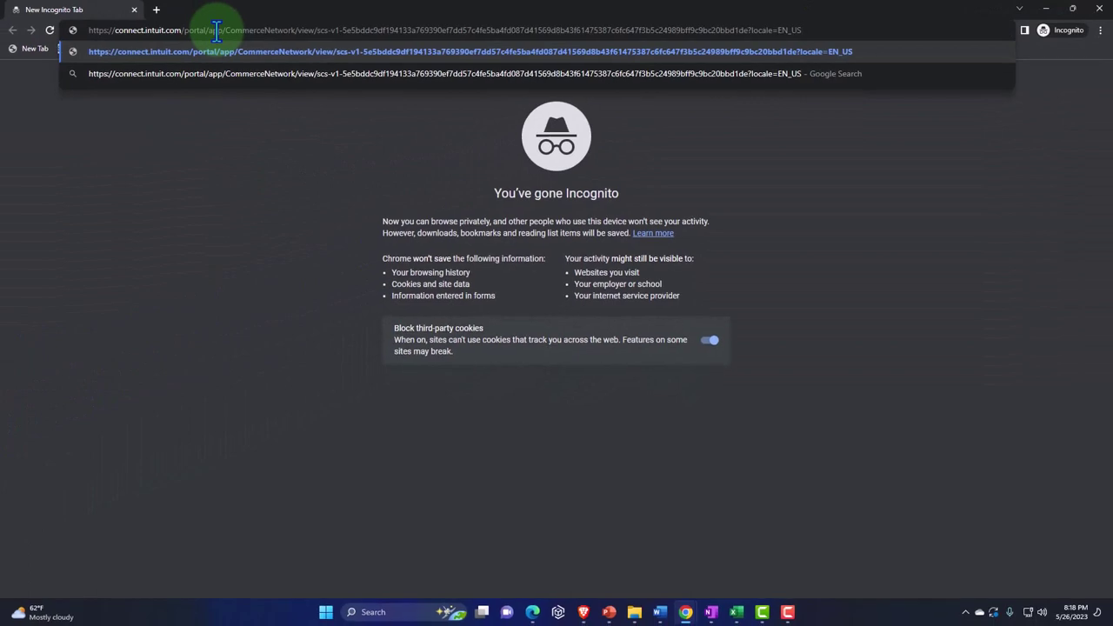
{"action": "key", "text": "Return"}
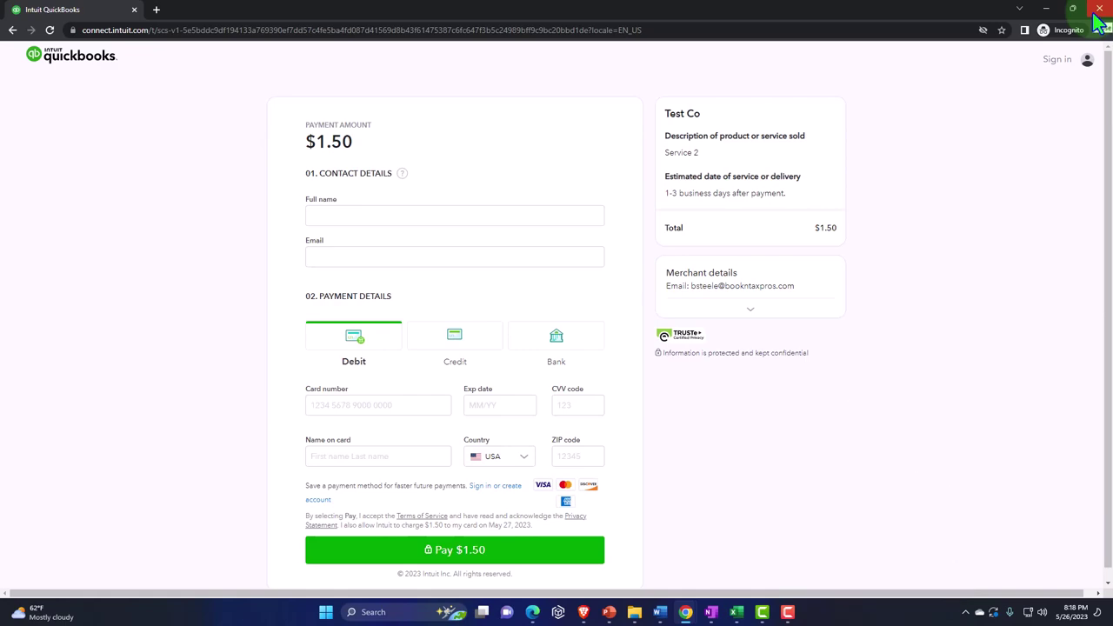
Close the payment page without paying, dismiss the link confirmation, and view the details of the Service 1 one-time link.
{"action": "left_click", "coordinate": [1098, 16]}
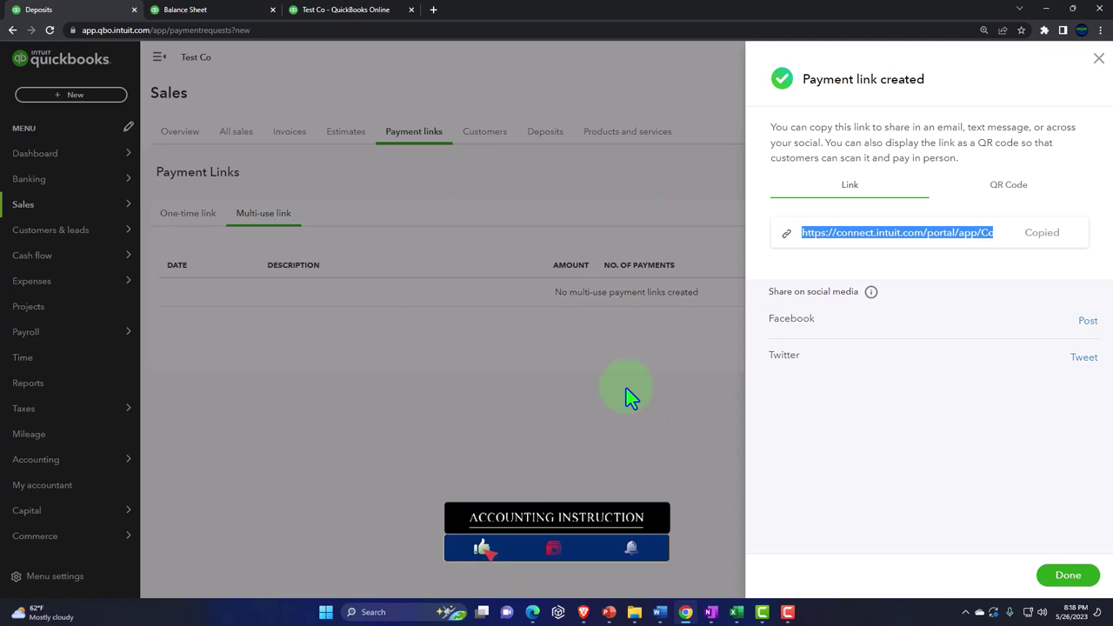
{"action": "key", "text": "Escape"}
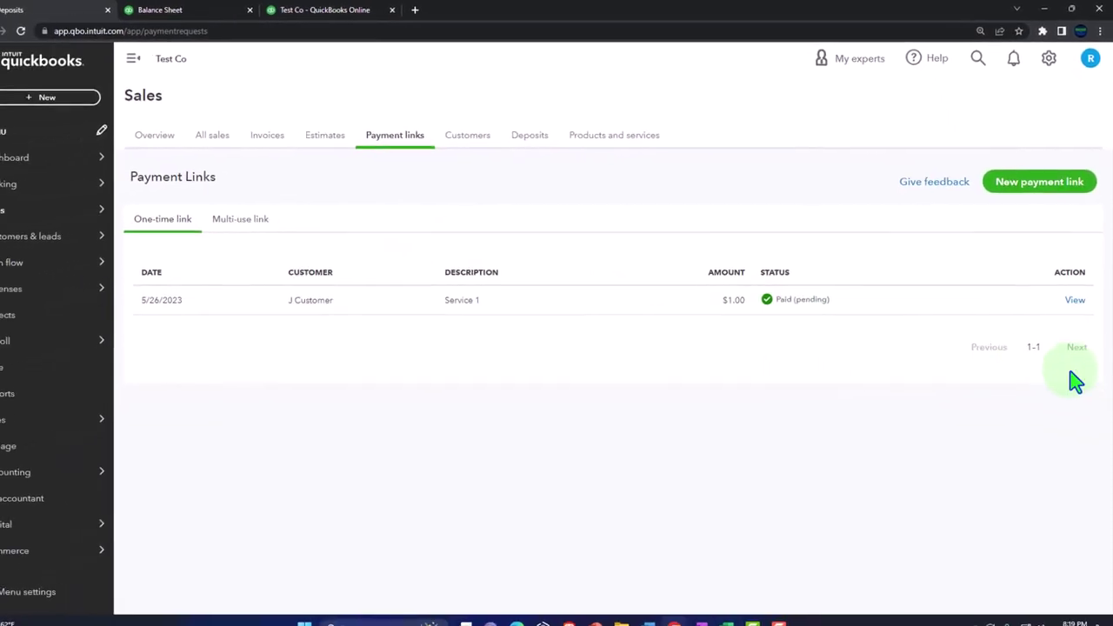
{"action": "left_click", "coordinate": [1077, 301]}
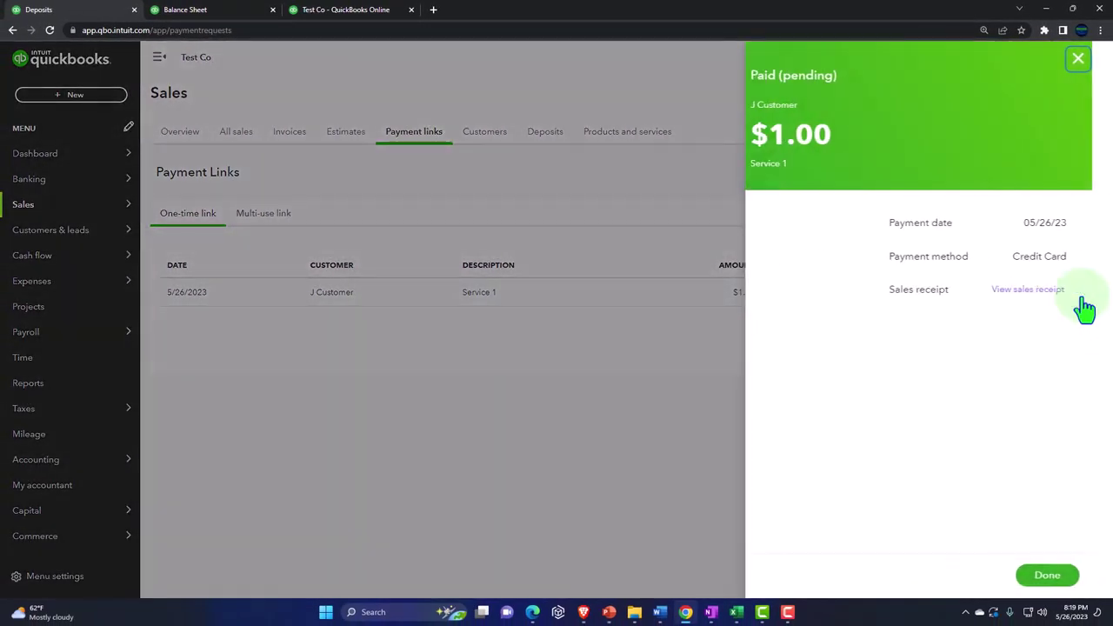